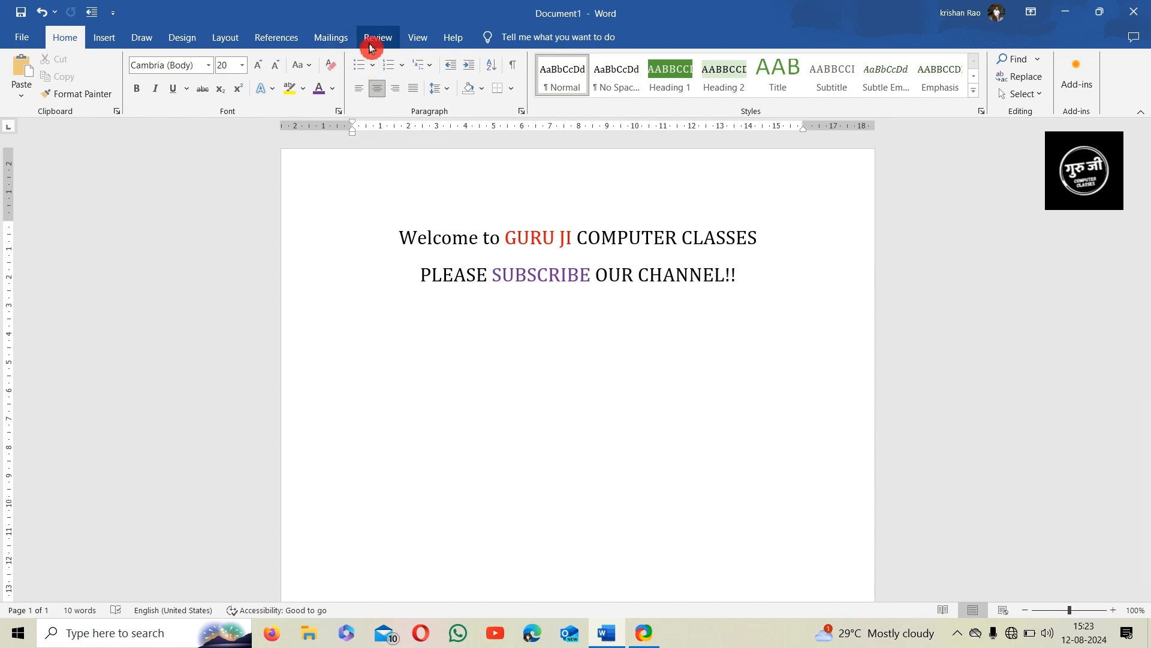
Switch the ribbon to the Review tab for the two-line welcome document
left_click(368, 42)
Replace the welcome lines with =RAND() sample paragraphs totalling 239 words
left_click_drag(742, 289, 410, 242)
key("BackSpace")
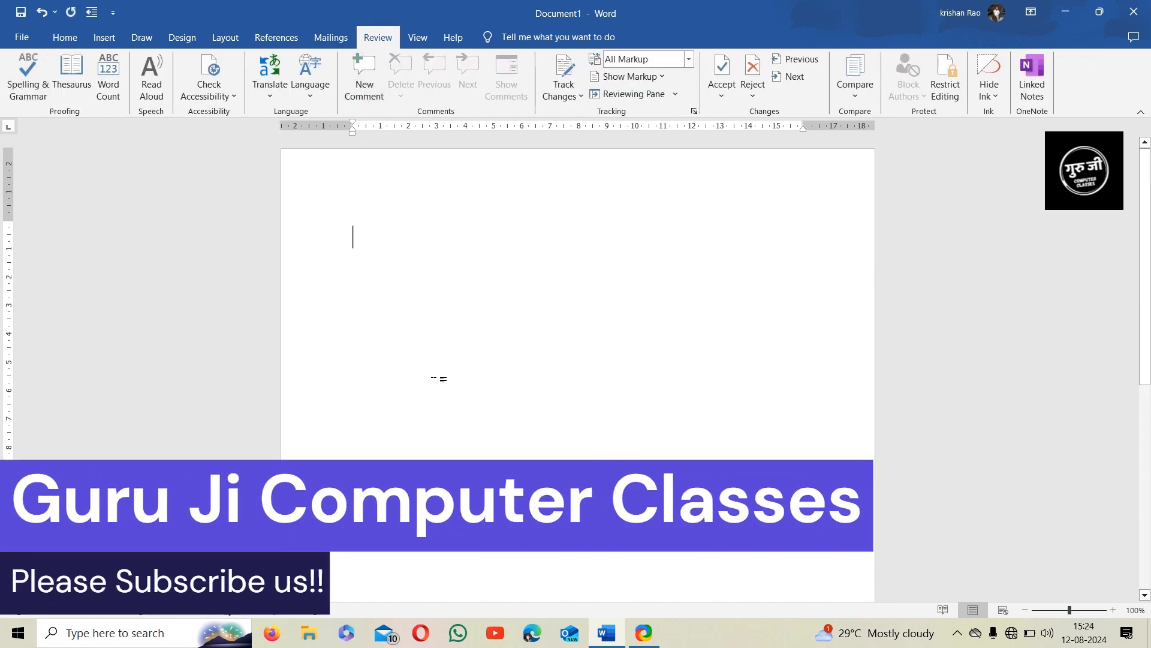
left_click(40, 93)
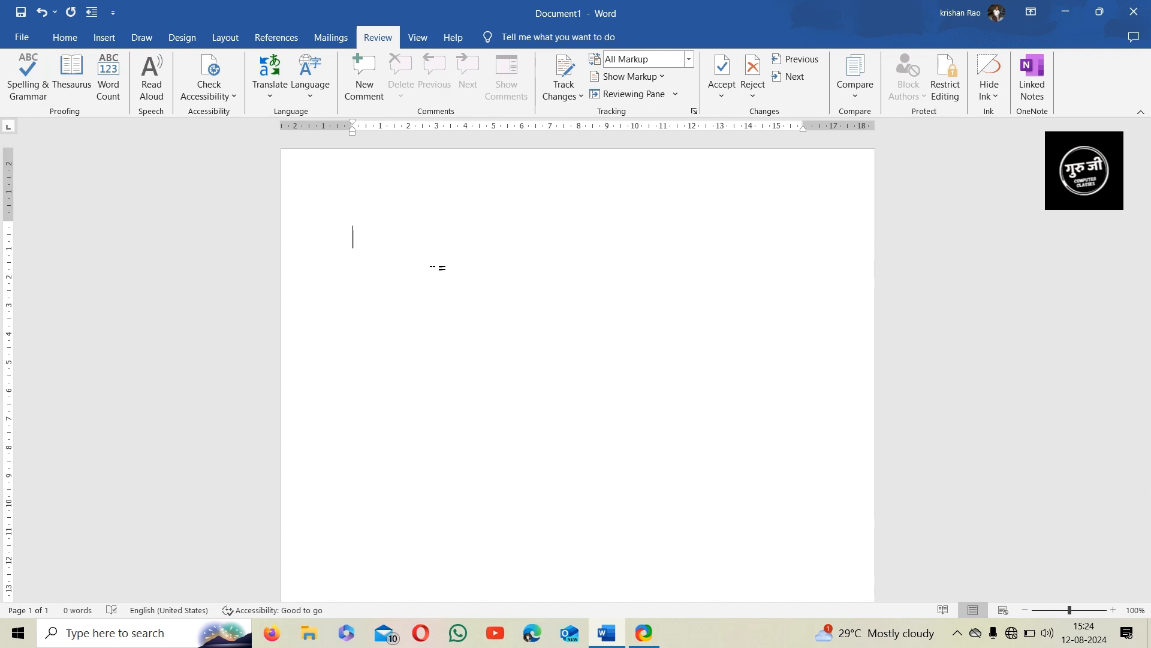
type("=RAND(")
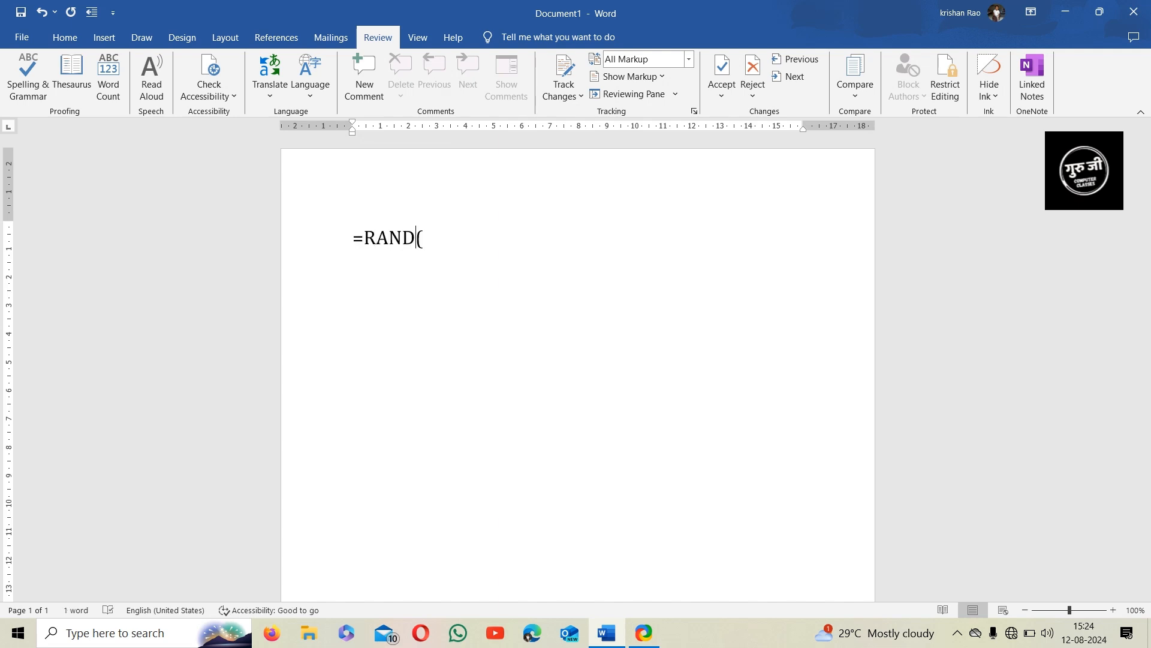
type(")")
key("Return")
scroll(432, 268, "up", 10)
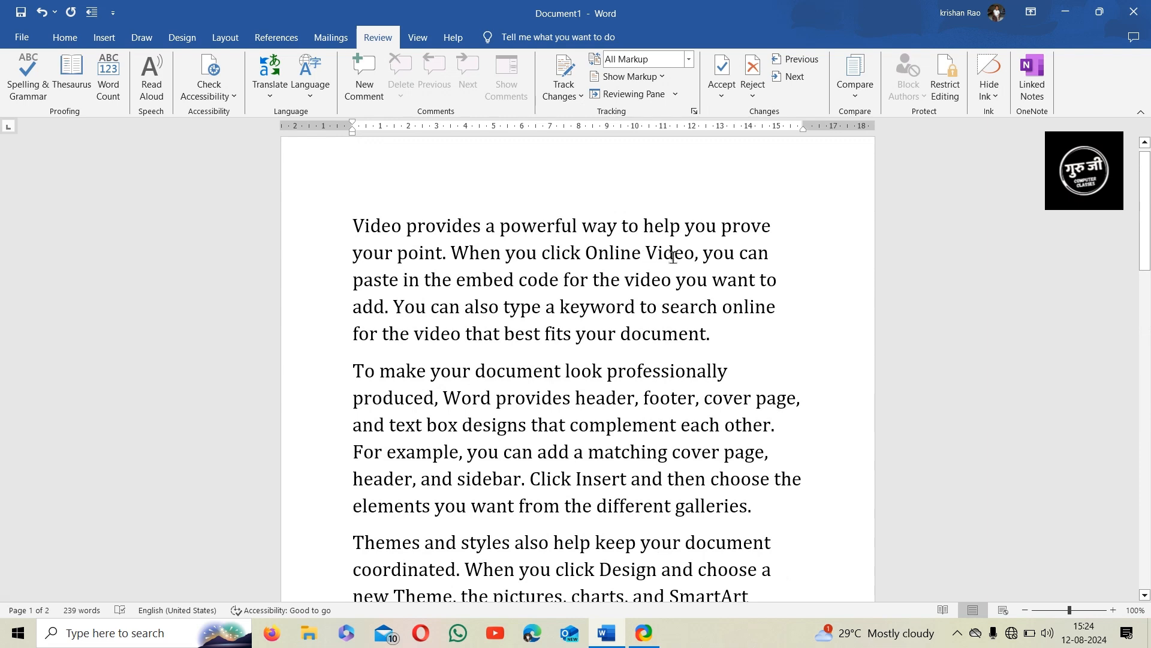
Misspell help, document and example as hlp, docment and exaple, then run Spelling & Grammar
left_click(665, 228)
key("BackSpace")
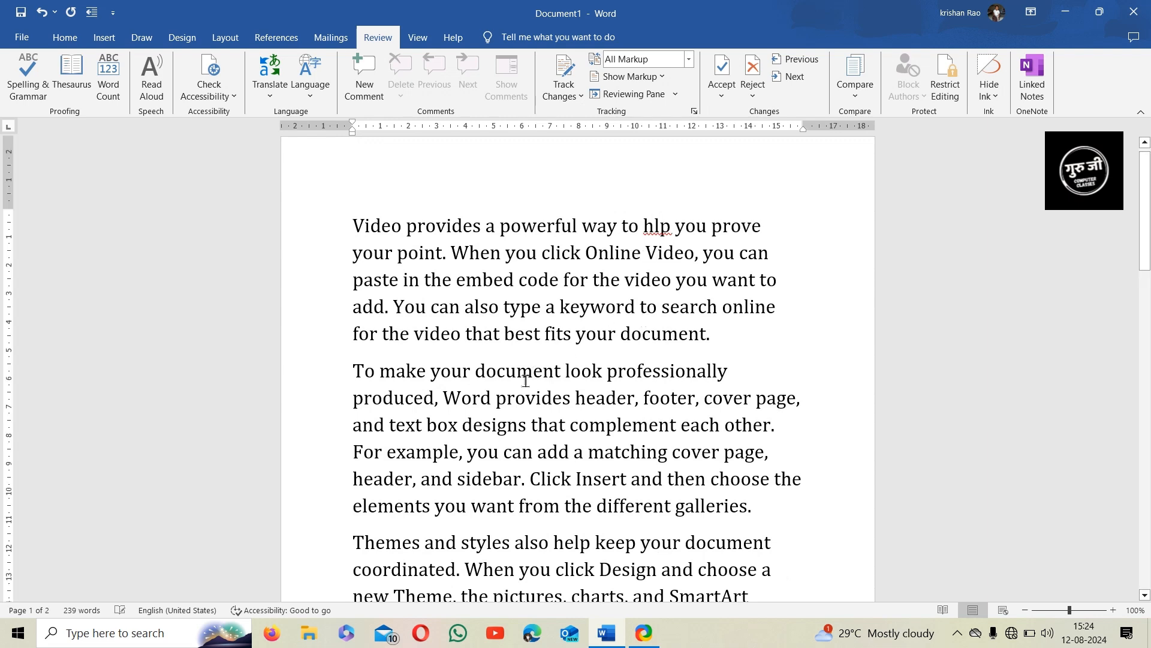
left_click(521, 378)
key("BackSpace")
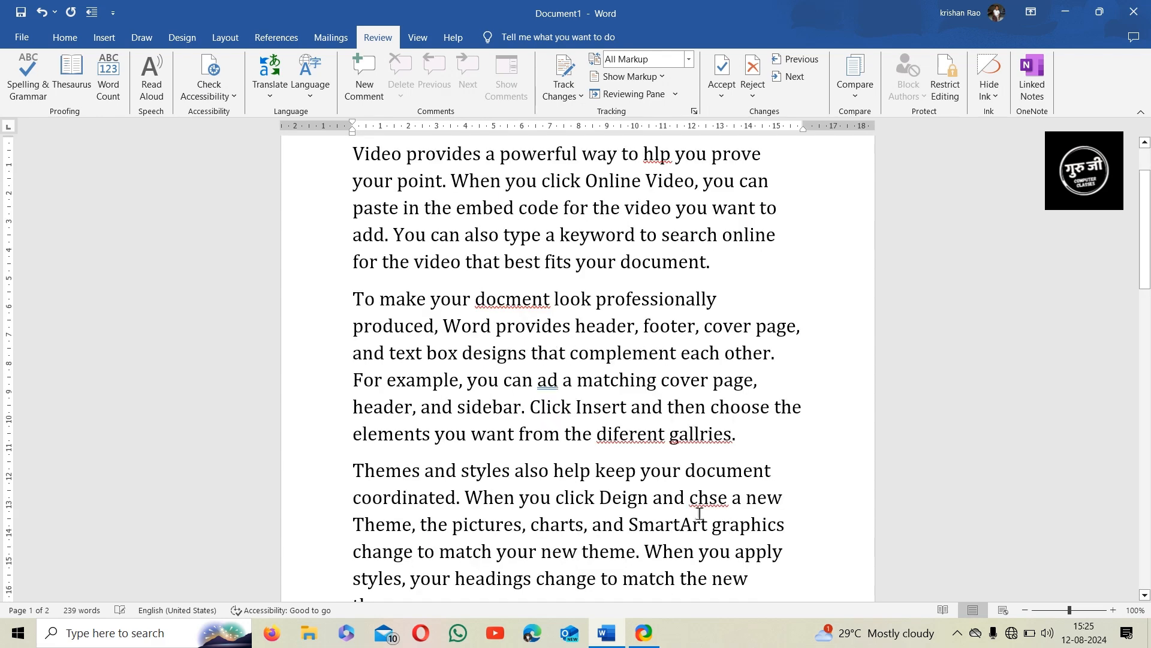
scroll(630, 362, "up", 3)
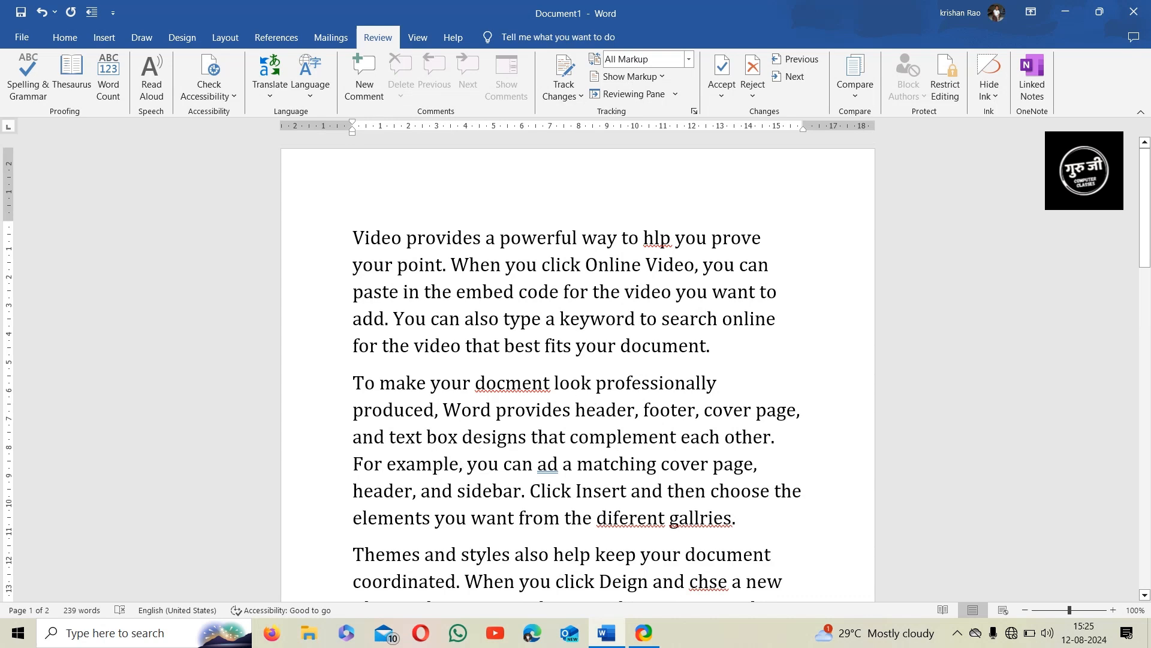
key("BackSpace")
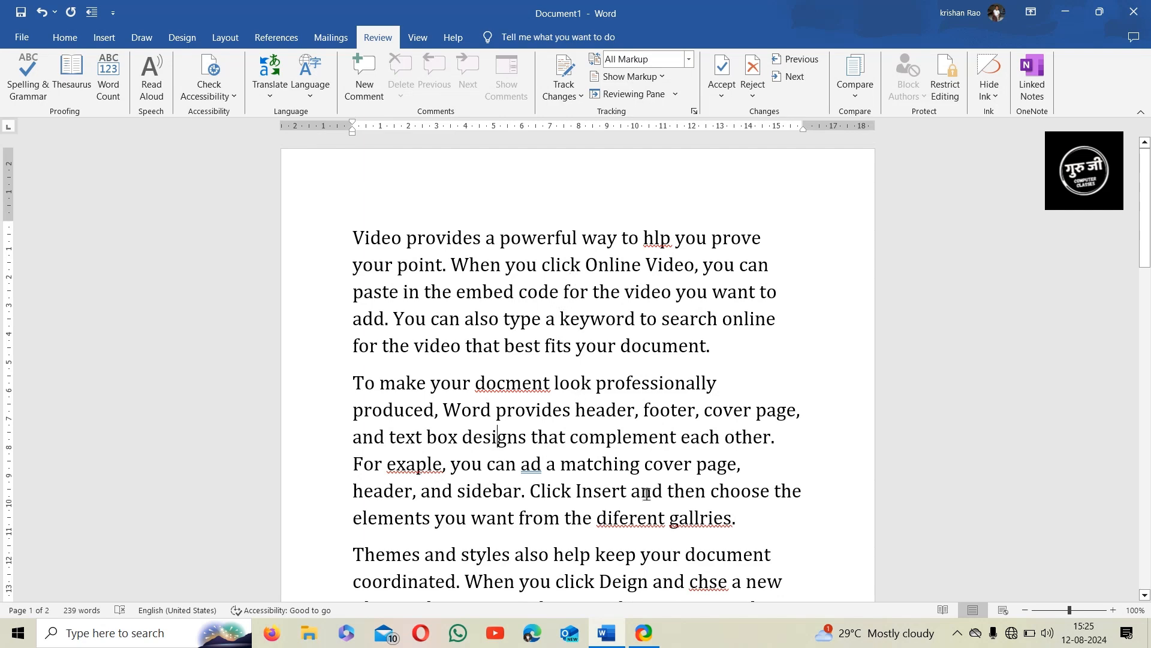
left_click(36, 87)
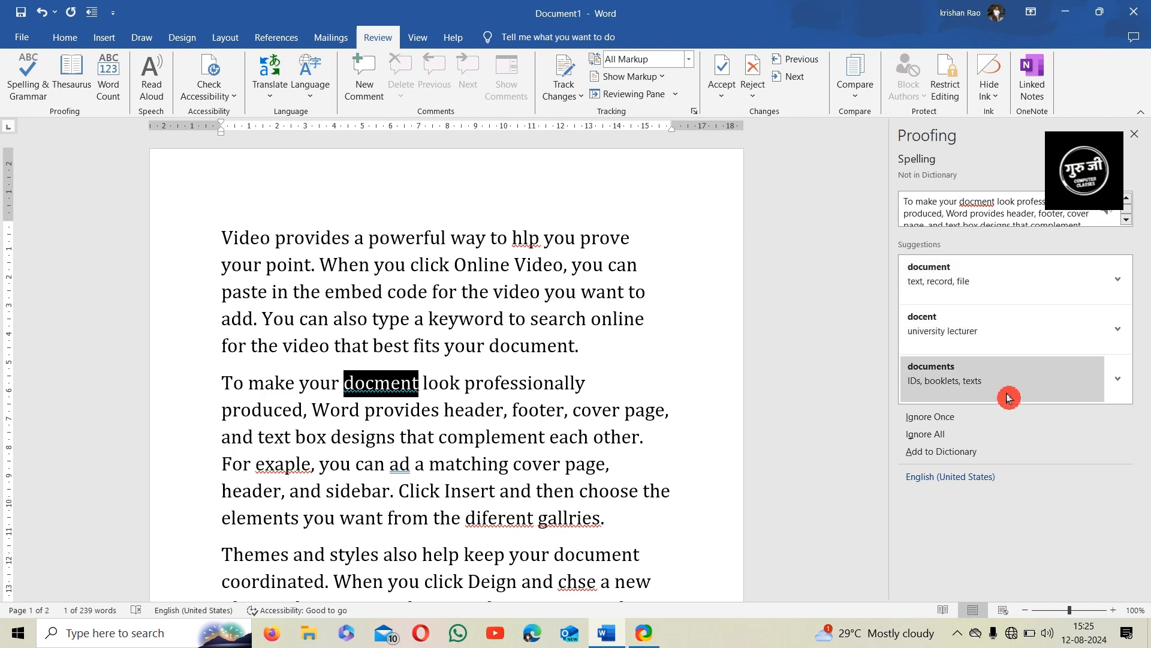
Correct docment, exaple and ad to document, example and add
left_click(1110, 292)
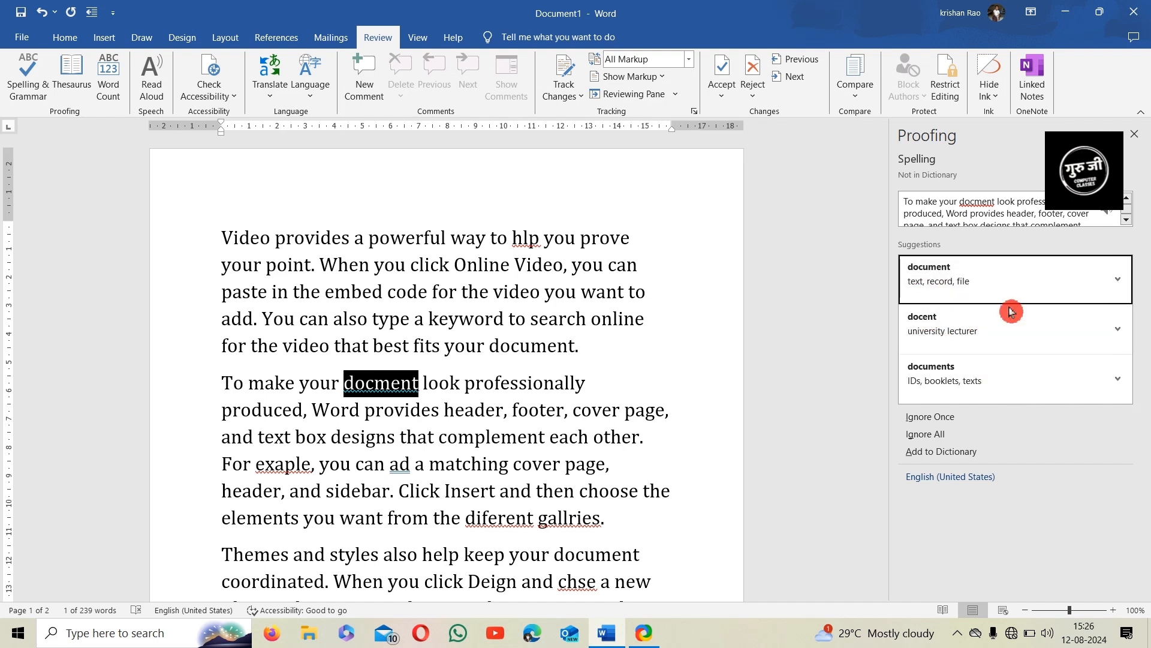
left_click(966, 282)
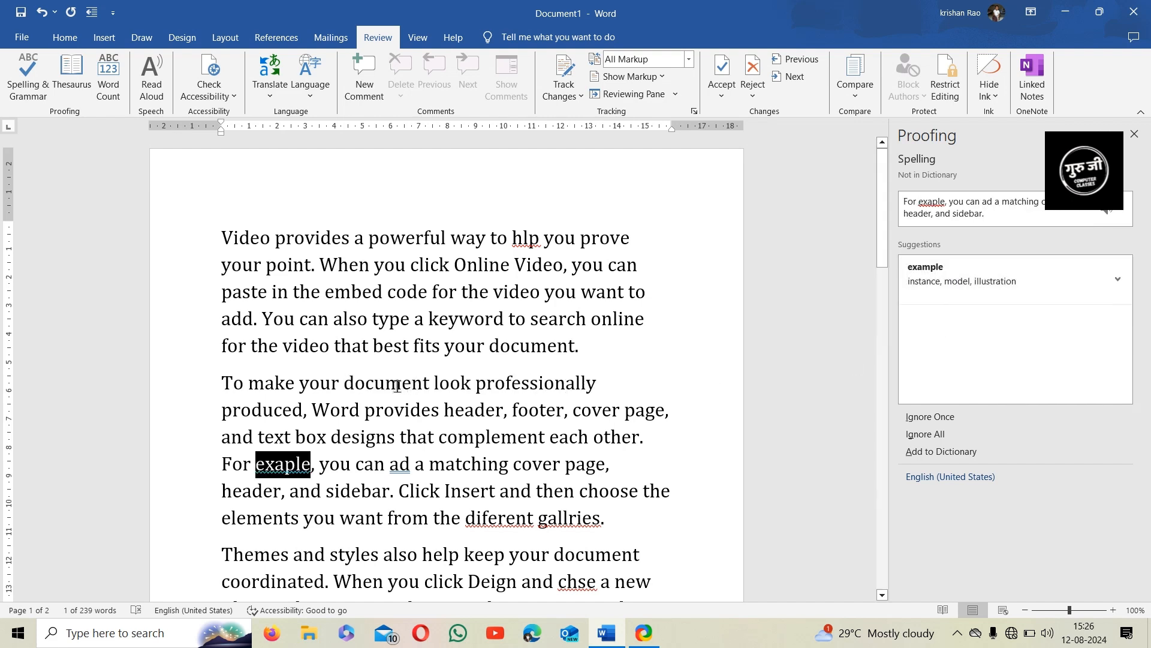
scroll(410, 393, "down", 2)
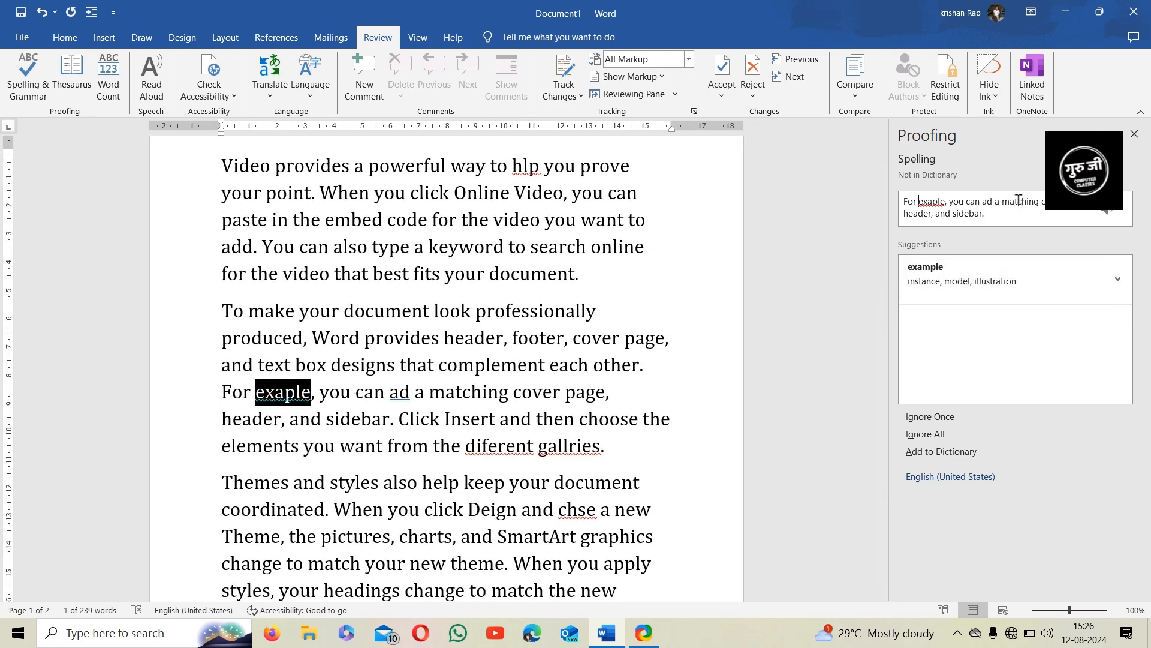
left_click(986, 286)
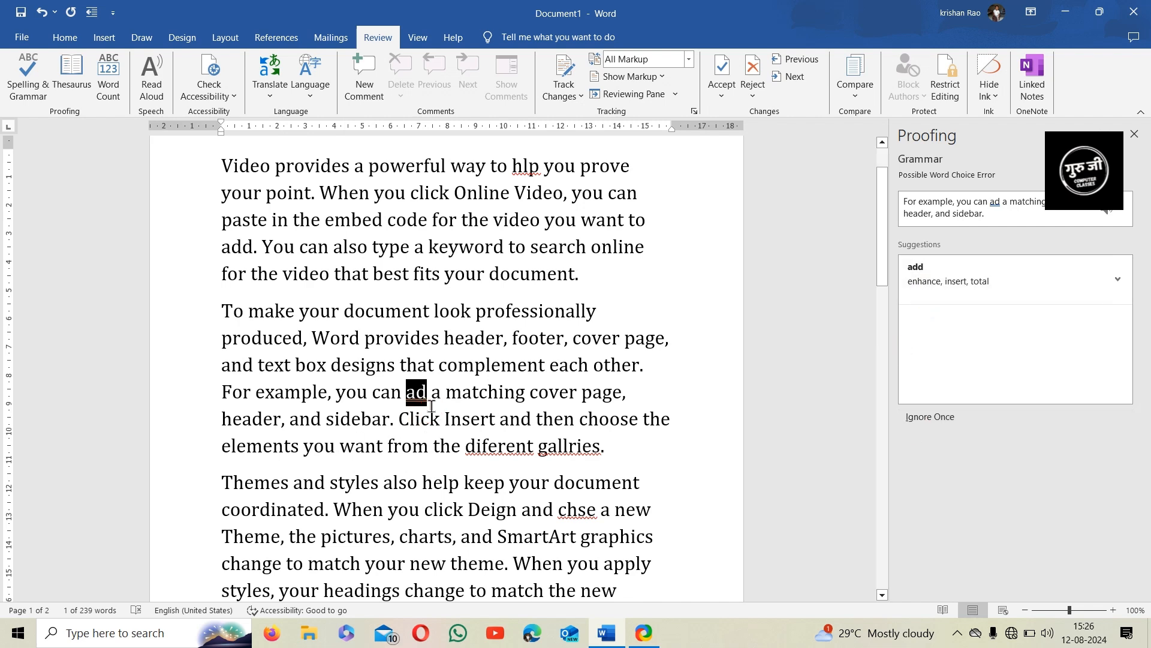
left_click(953, 293)
Add diferent to the dictionary, fix gallries, chse and hlp, and dismiss the completion message
scroll(595, 495, "down", 1)
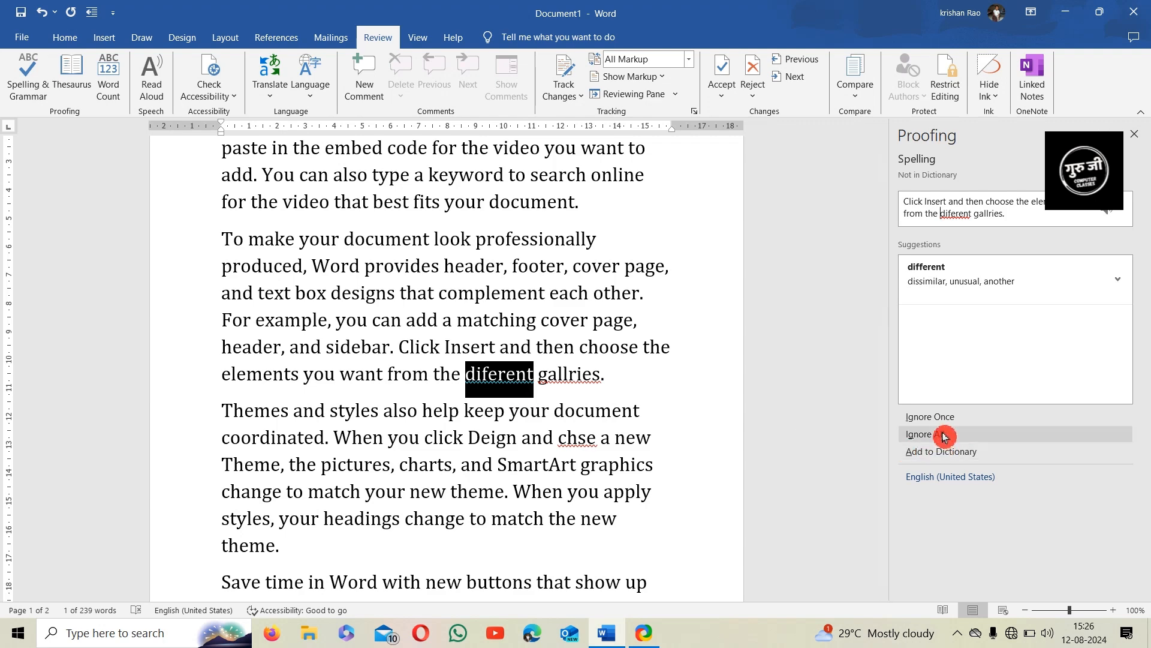
scroll(578, 466, "down", 1)
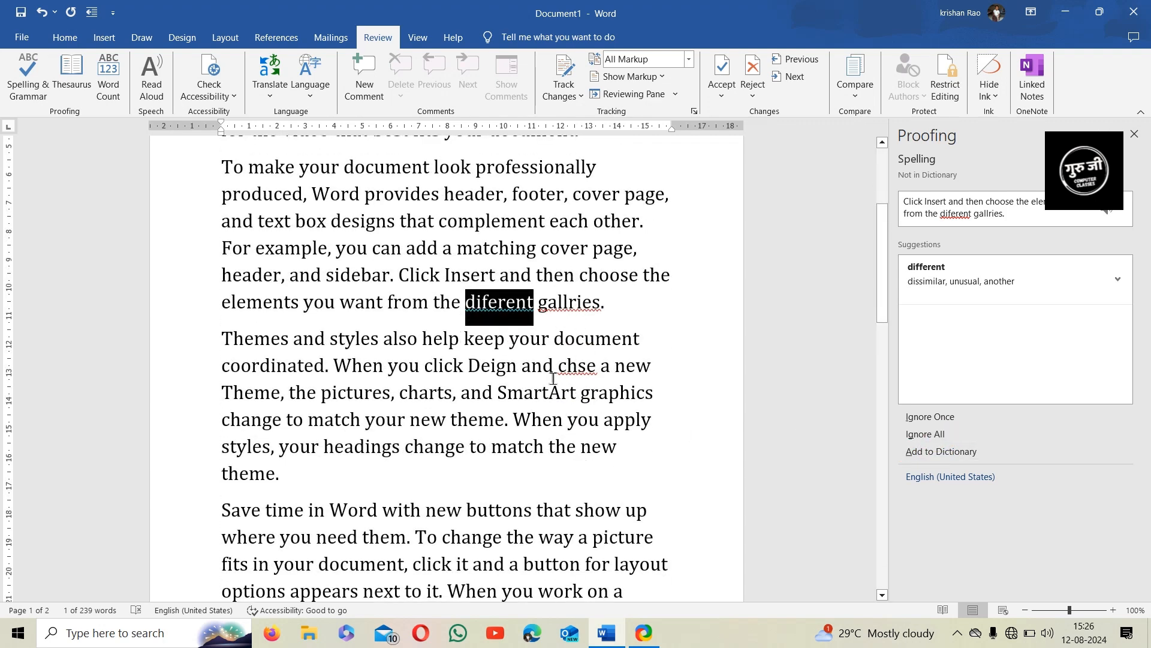
scroll(556, 409, "down", 1)
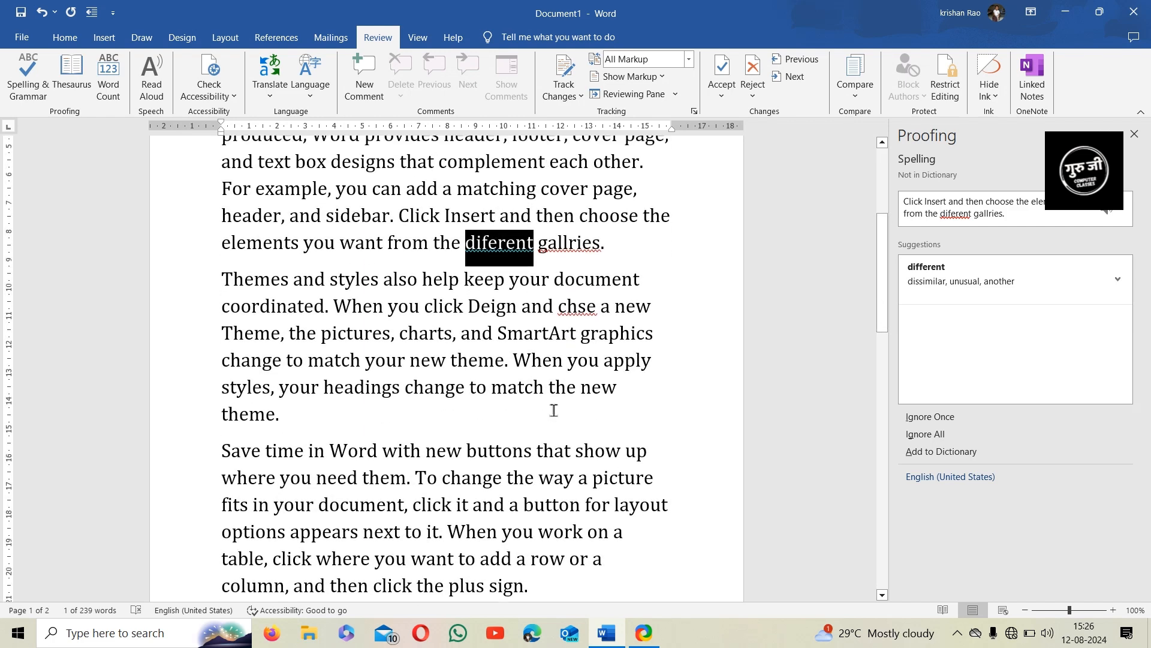
scroll(555, 409, "up", 1)
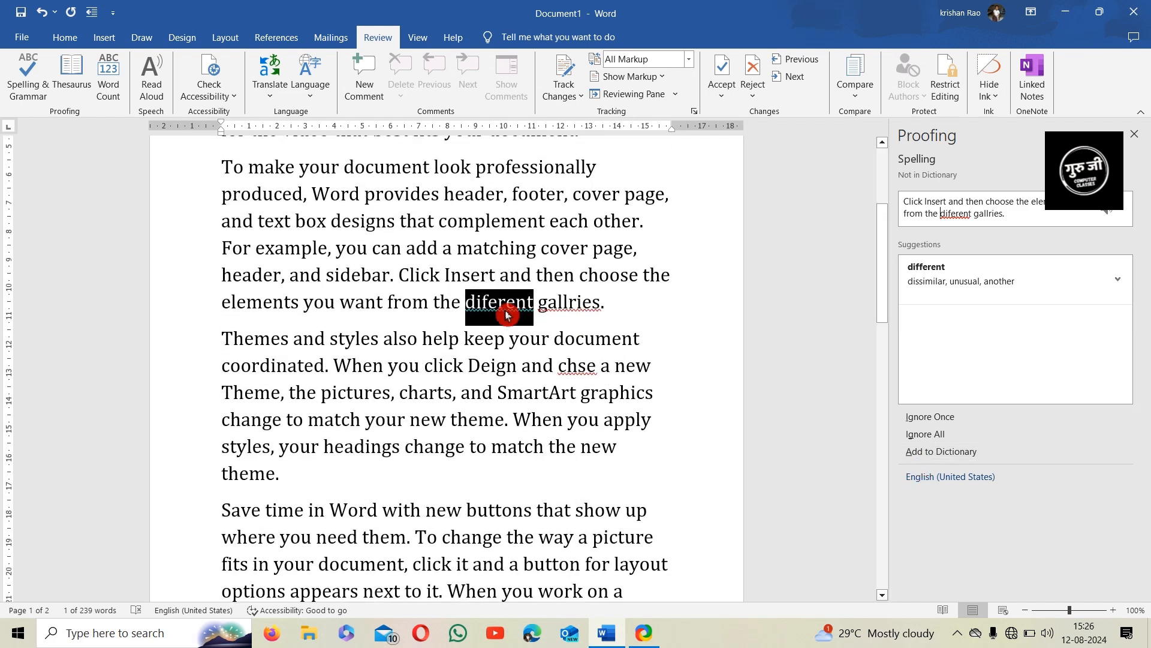
left_click(956, 457)
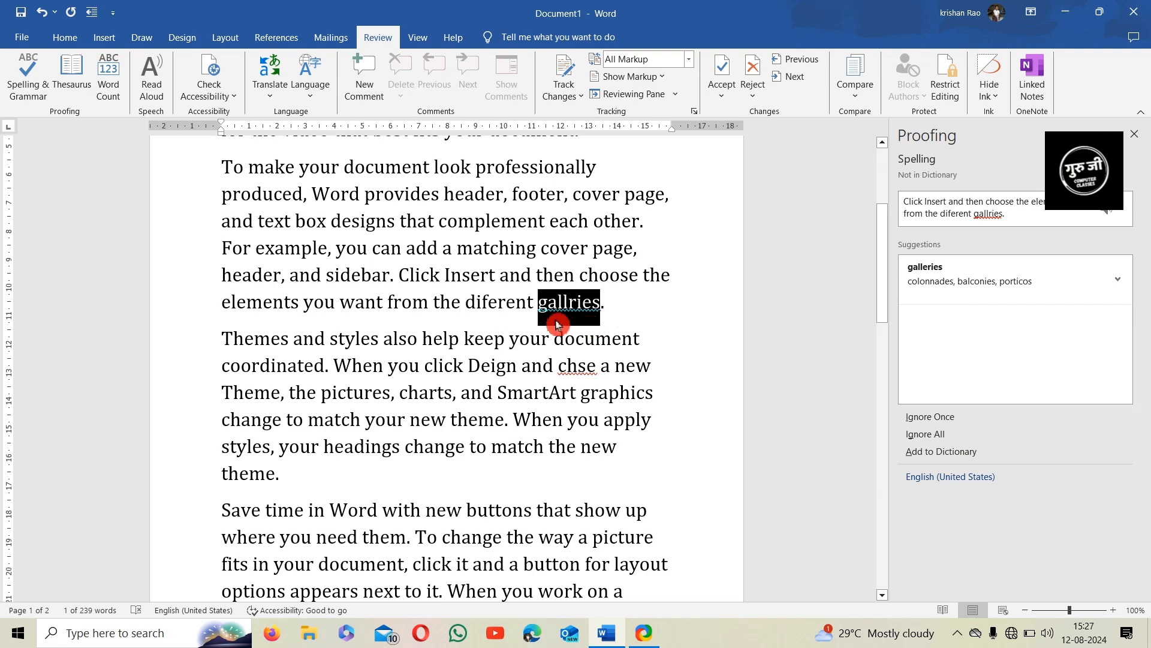
left_click(945, 287)
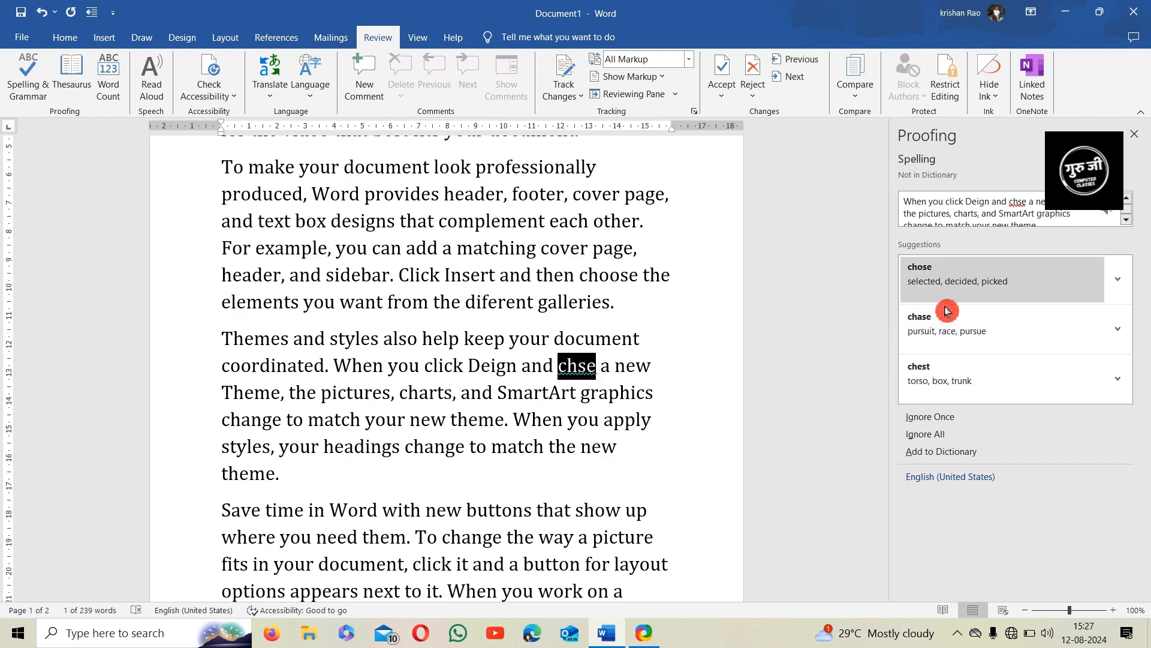
left_click(960, 280)
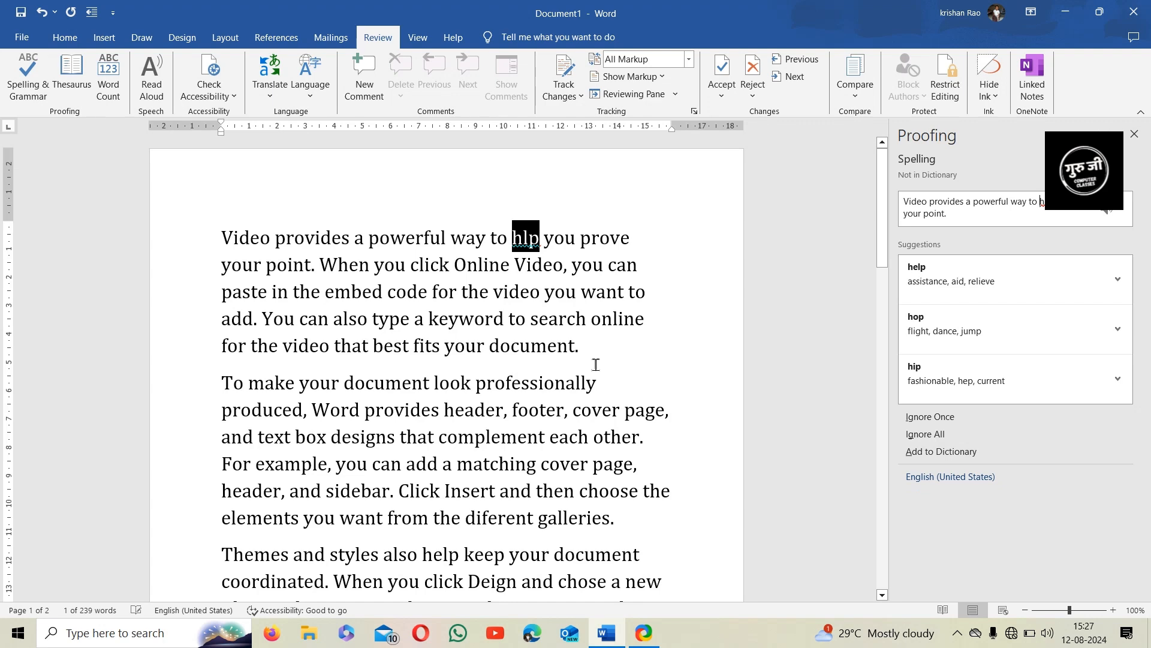
left_click(972, 280)
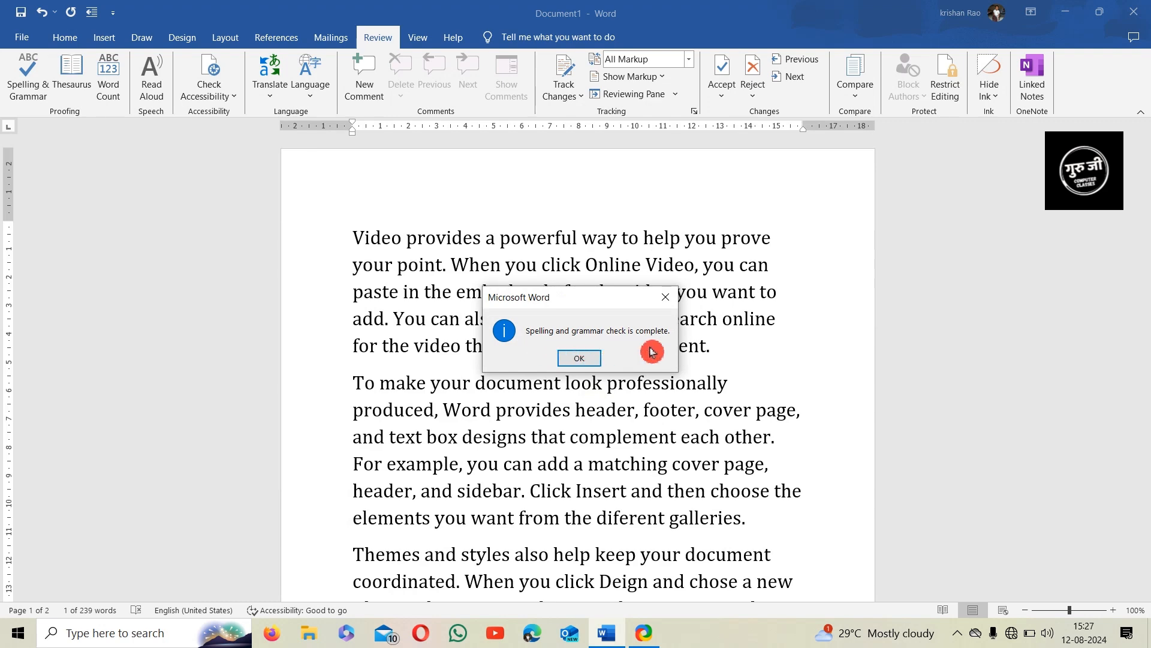
left_click(579, 358)
Look up thesaurus synonyms for designs and footer, leaving the thesaurus language unchanged
scroll(588, 373, "down", 3)
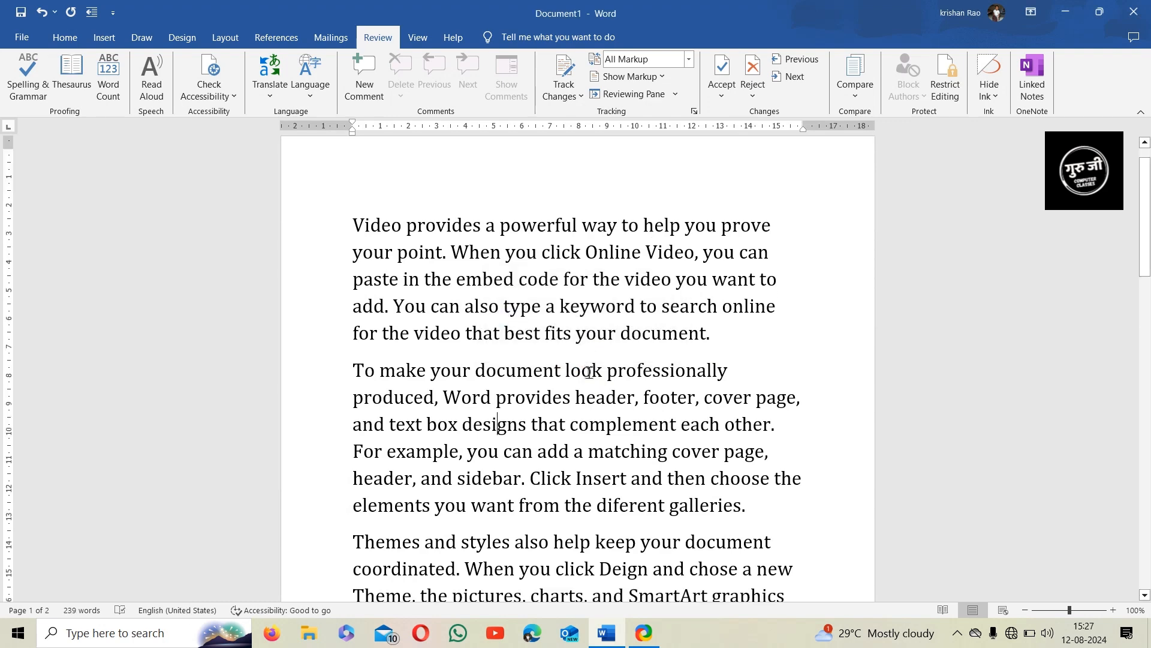
scroll(587, 373, "down", 2)
scroll(600, 348, "up", 5)
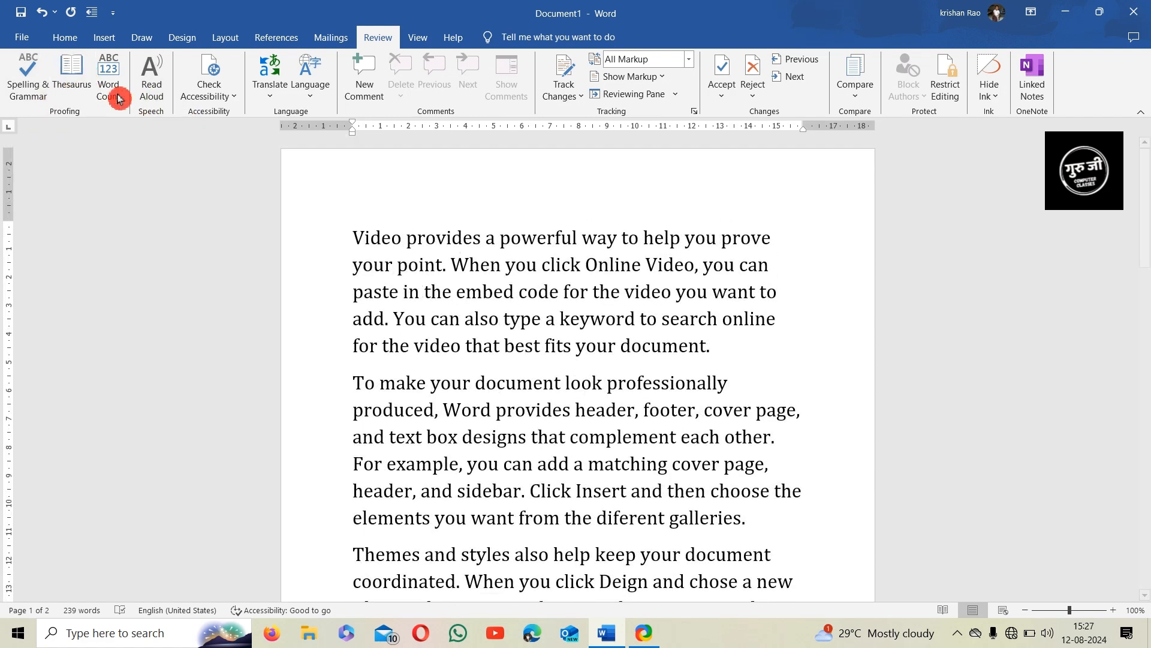
left_click(88, 84)
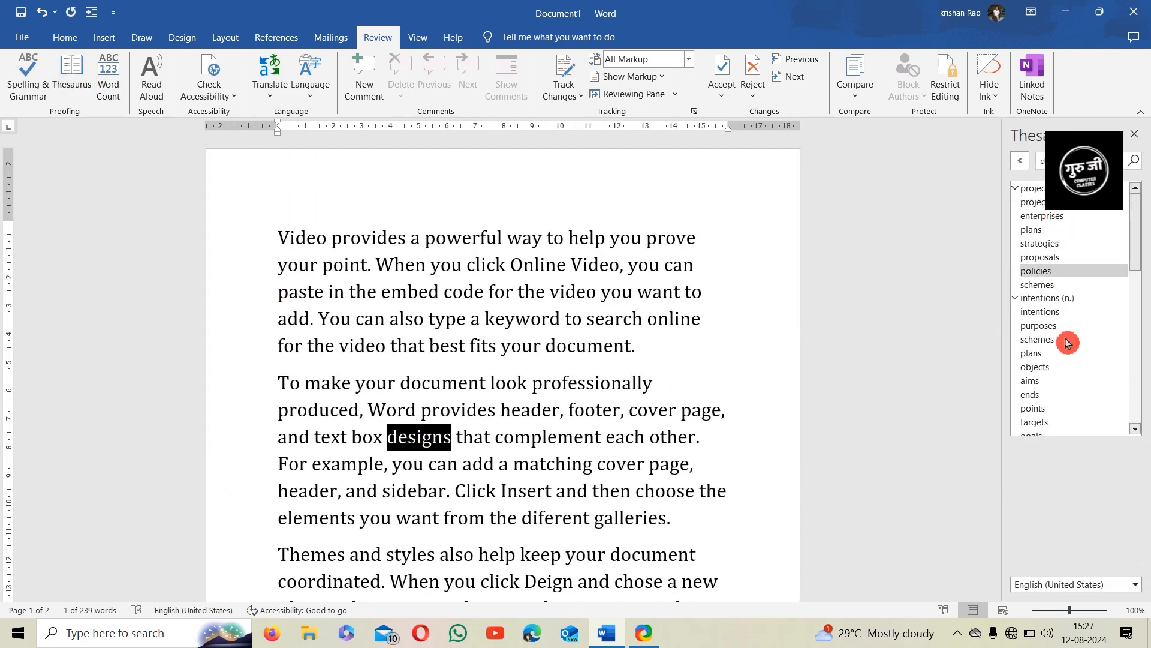
left_click(588, 412)
left_click(88, 72)
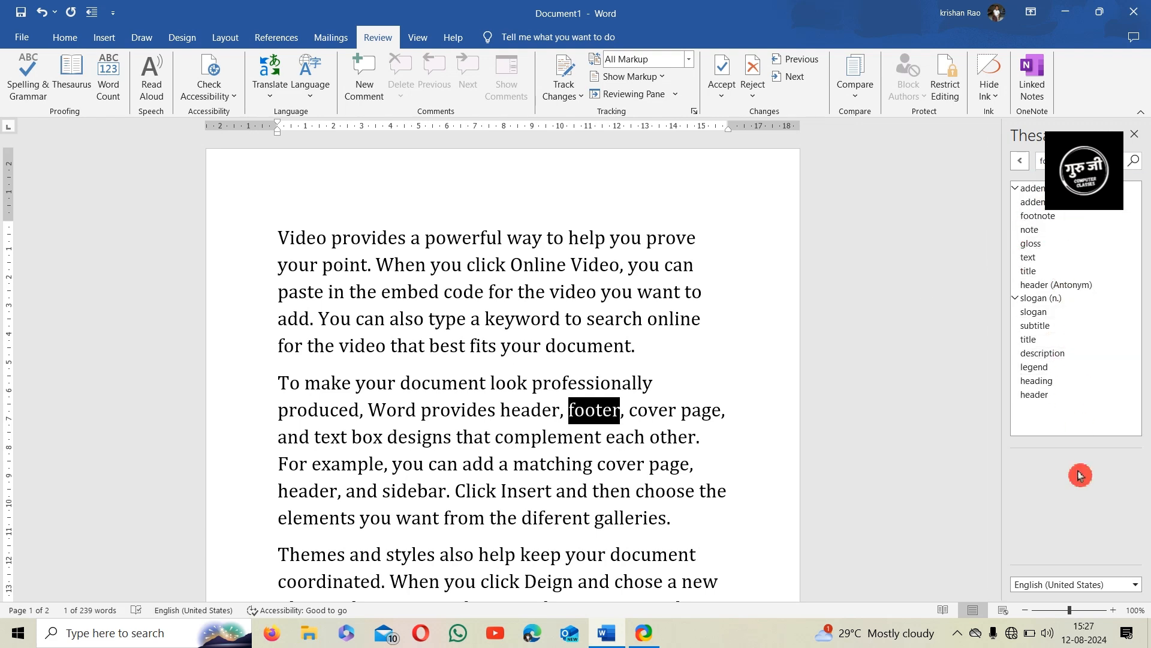
left_click(1108, 583)
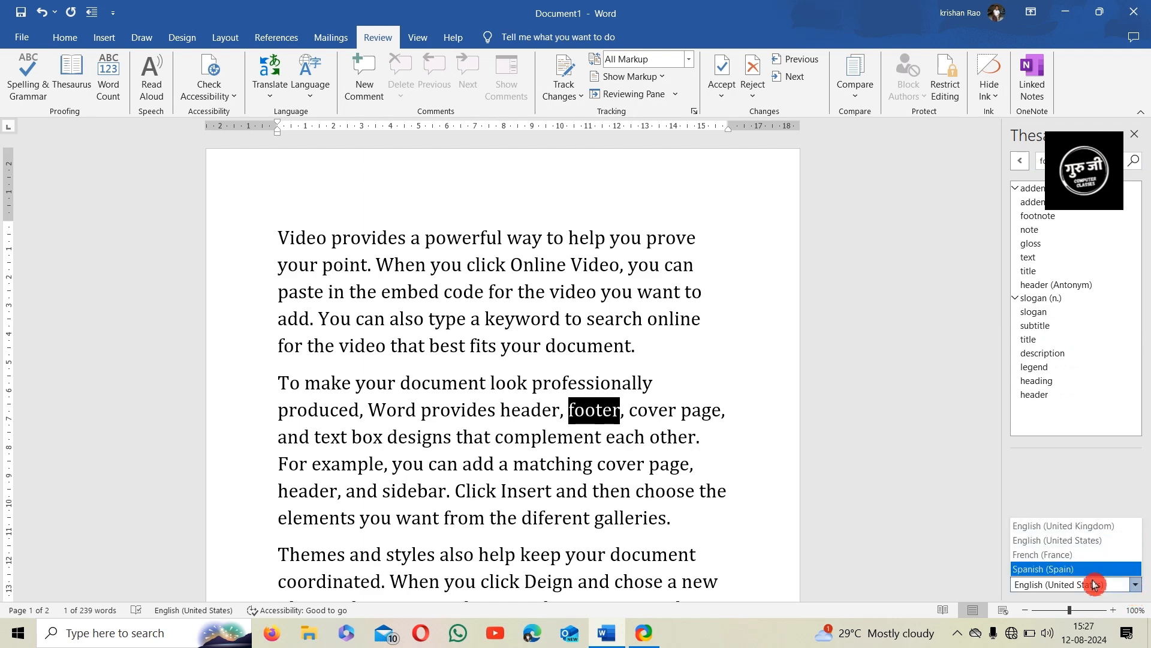
left_click(942, 385)
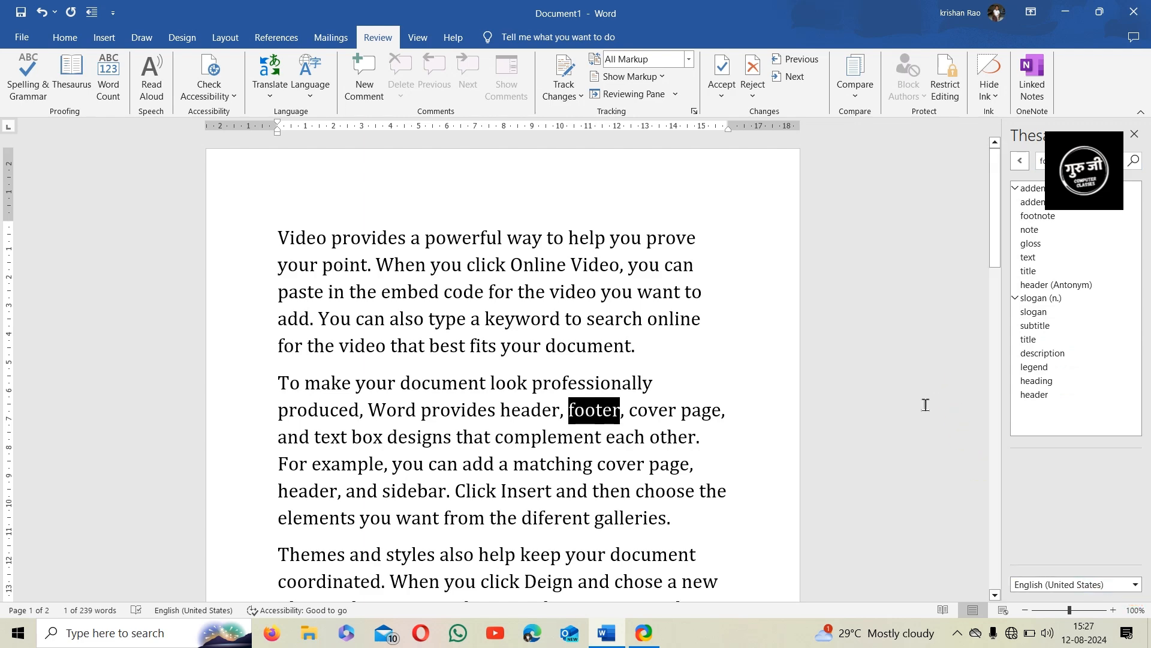
scroll(761, 437, "down", 3)
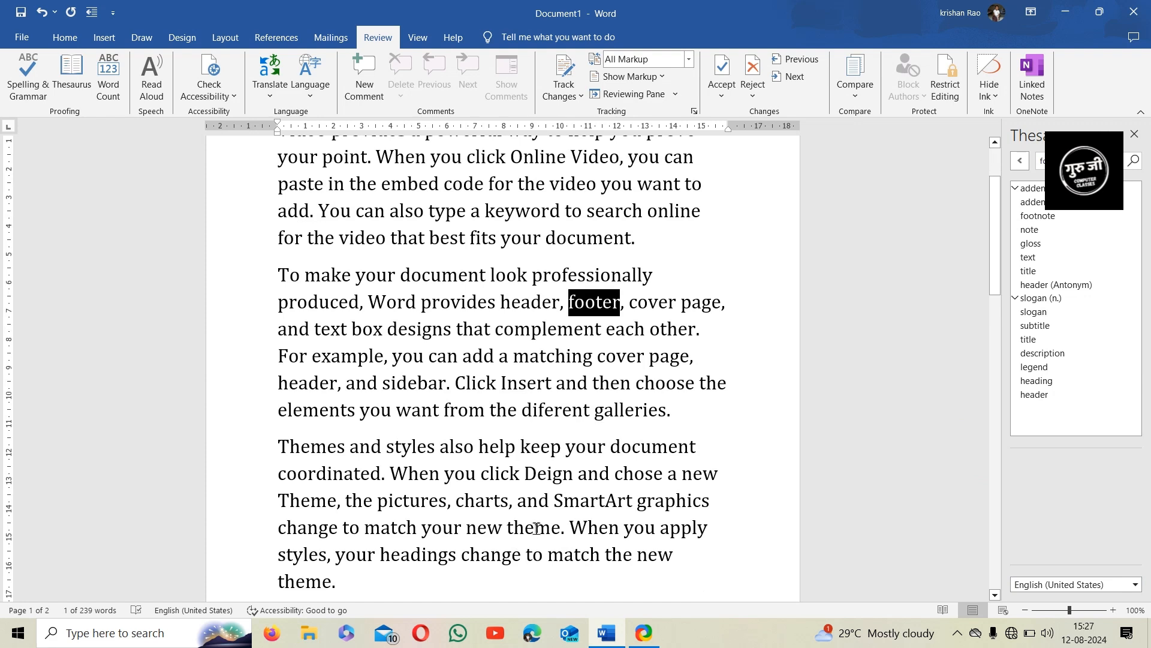
Look up synonyms for theme in the last paragraph, then close the Thesaurus pane
left_click(537, 527)
left_click(72, 69)
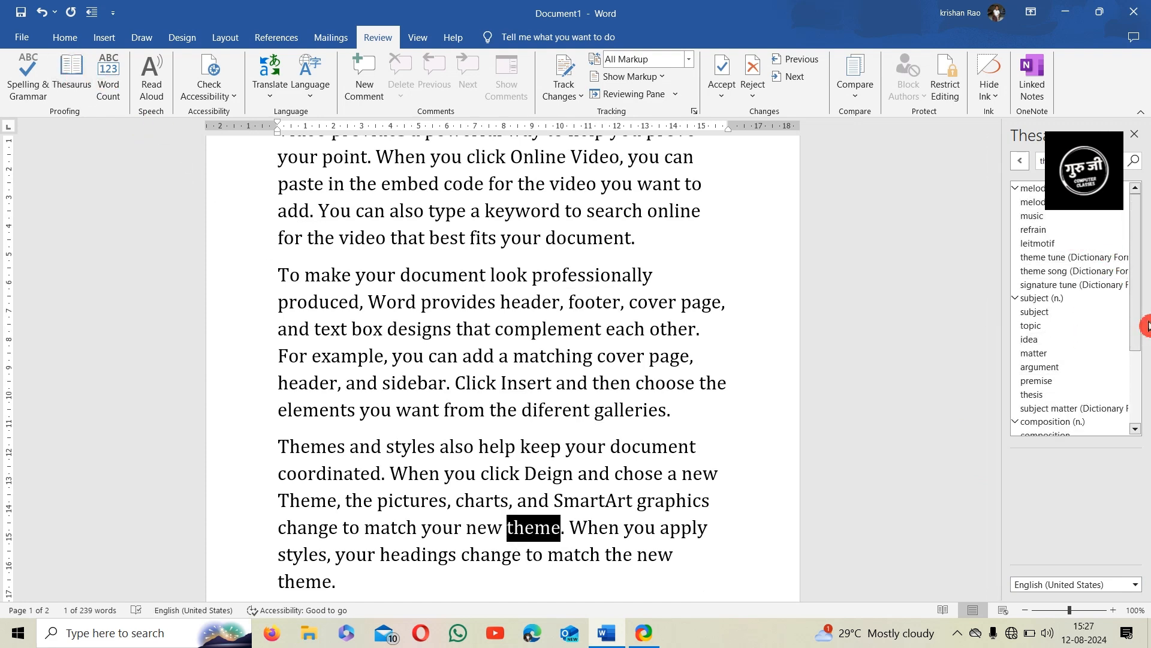
left_click_drag(1138, 325, 1140, 411)
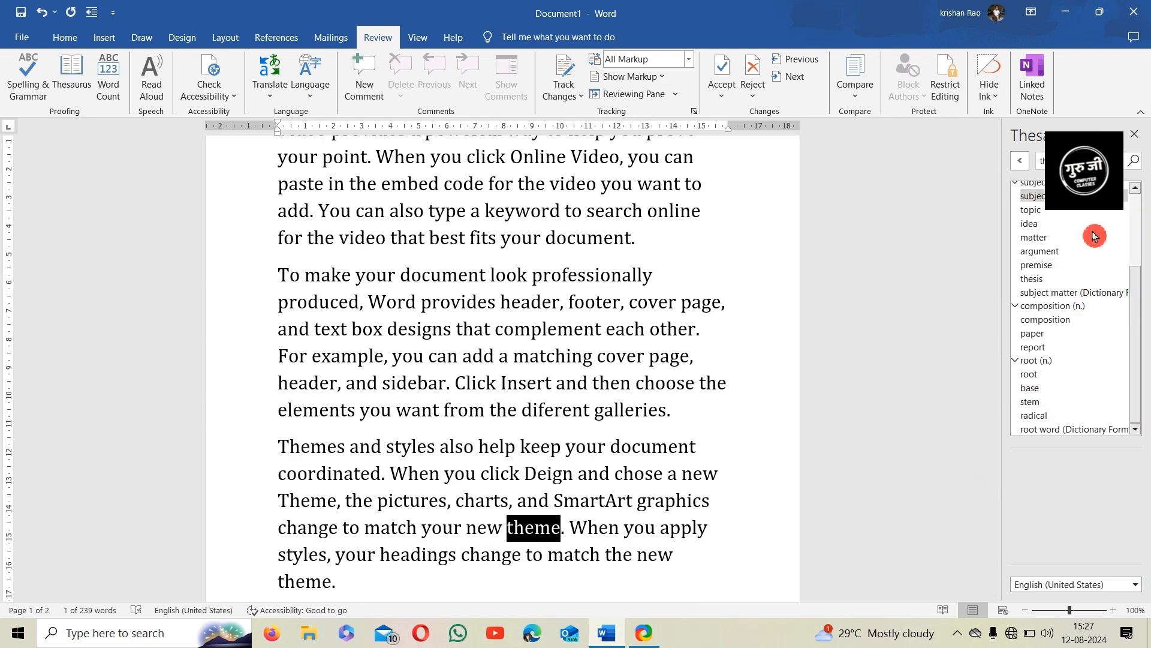
left_click(1134, 134)
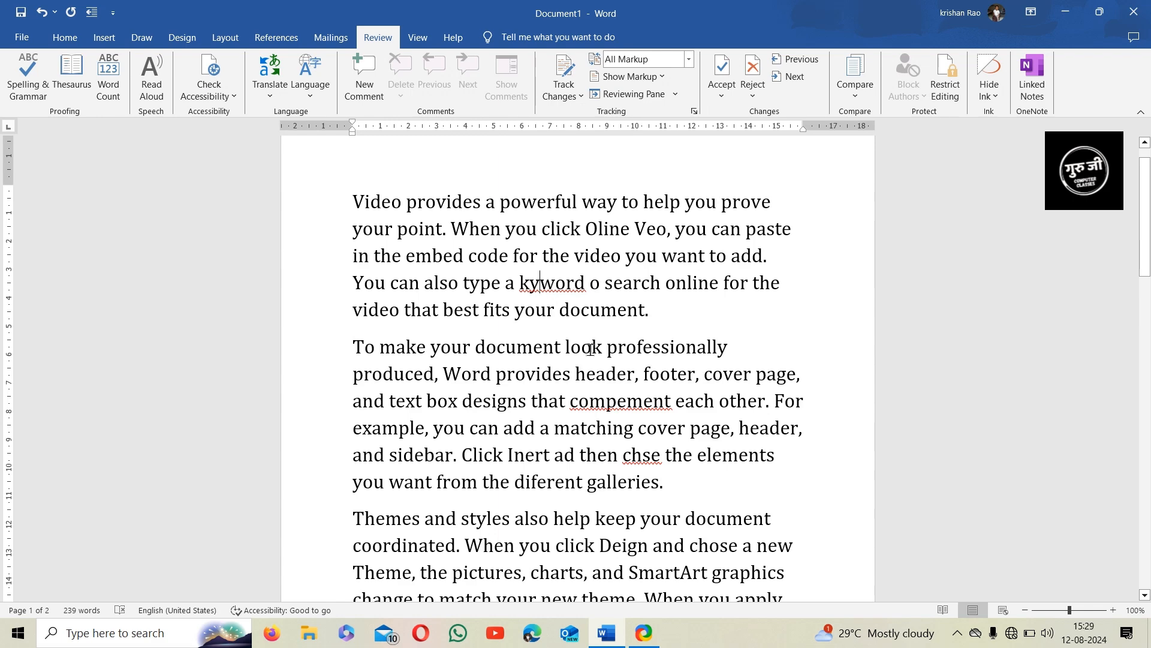
Run the F7 spell check, correcting kyword, compement and chse to keyword, complement and chose
key("F7")
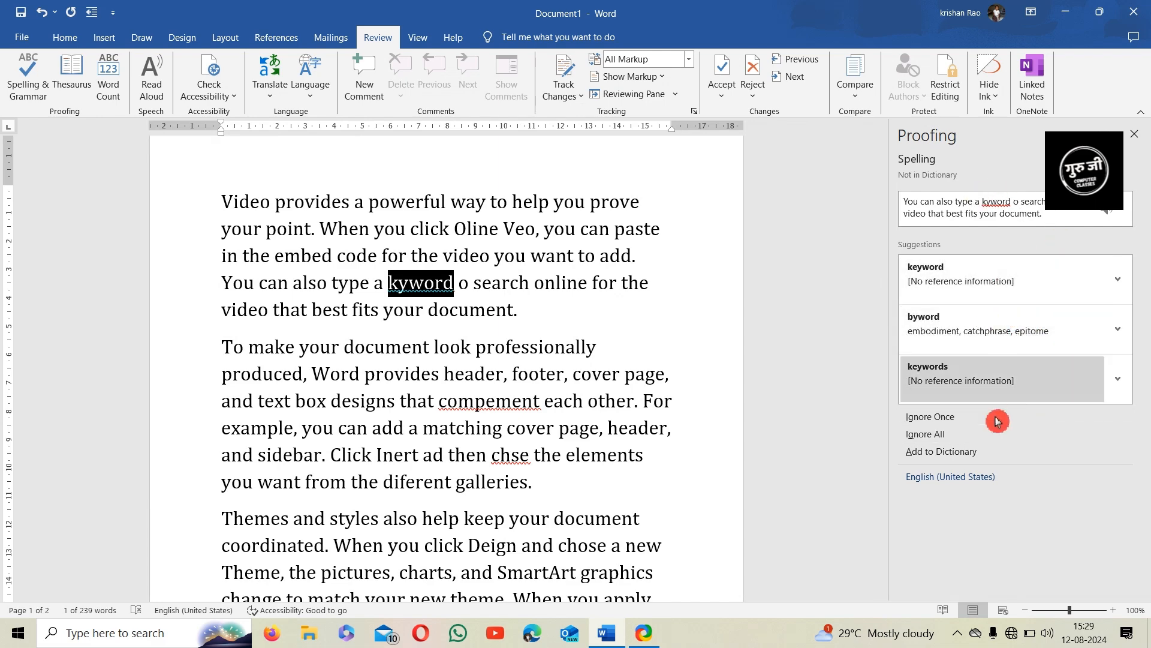
left_click(980, 289)
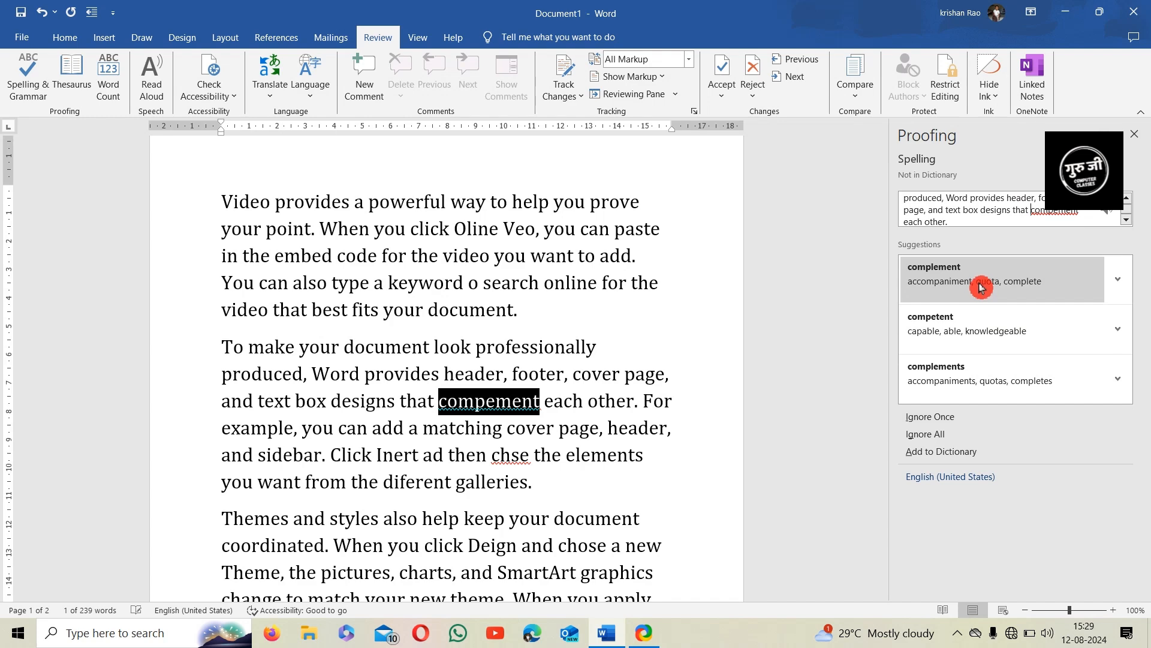
left_click(980, 289)
left_click(980, 287)
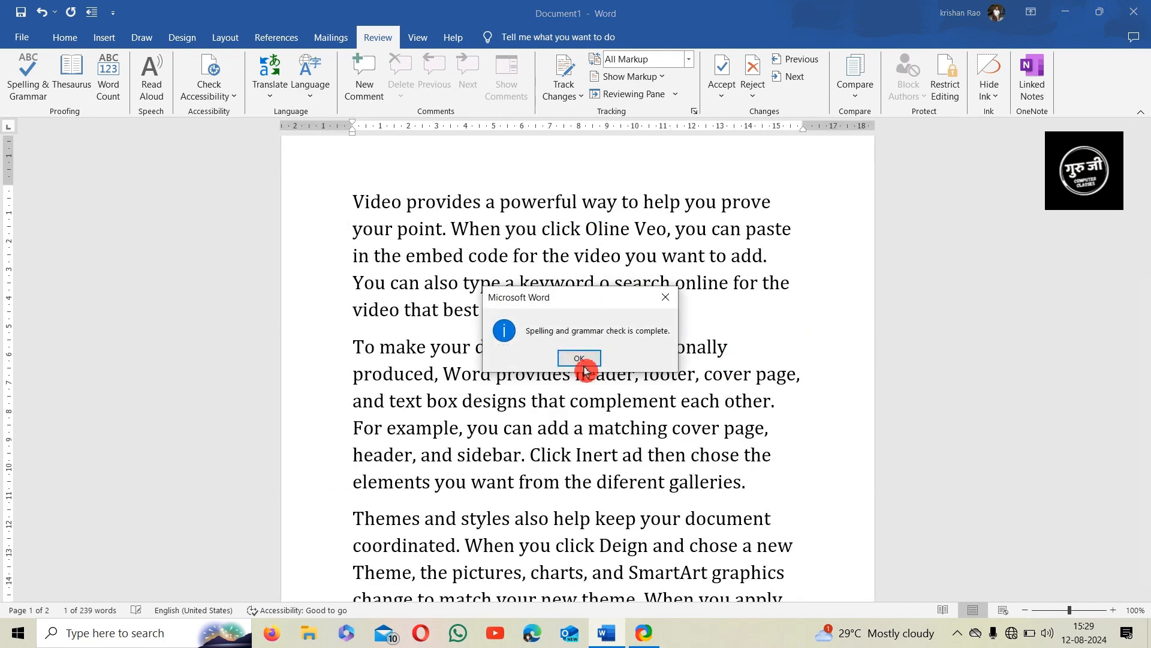
left_click(582, 362)
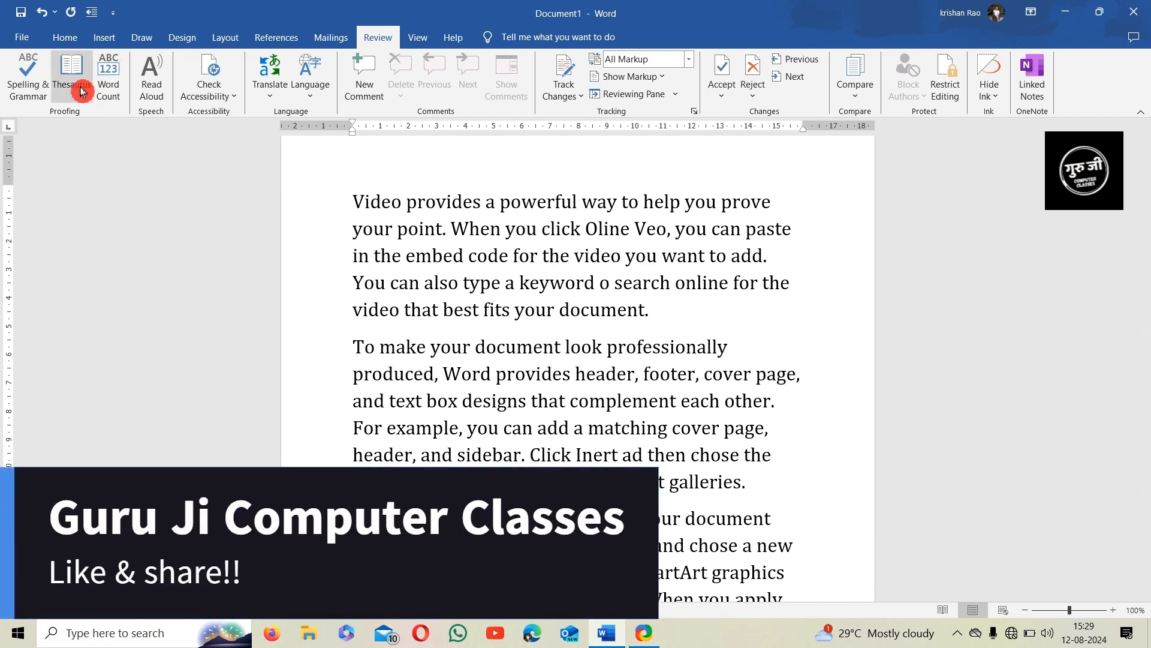
left_click(110, 96)
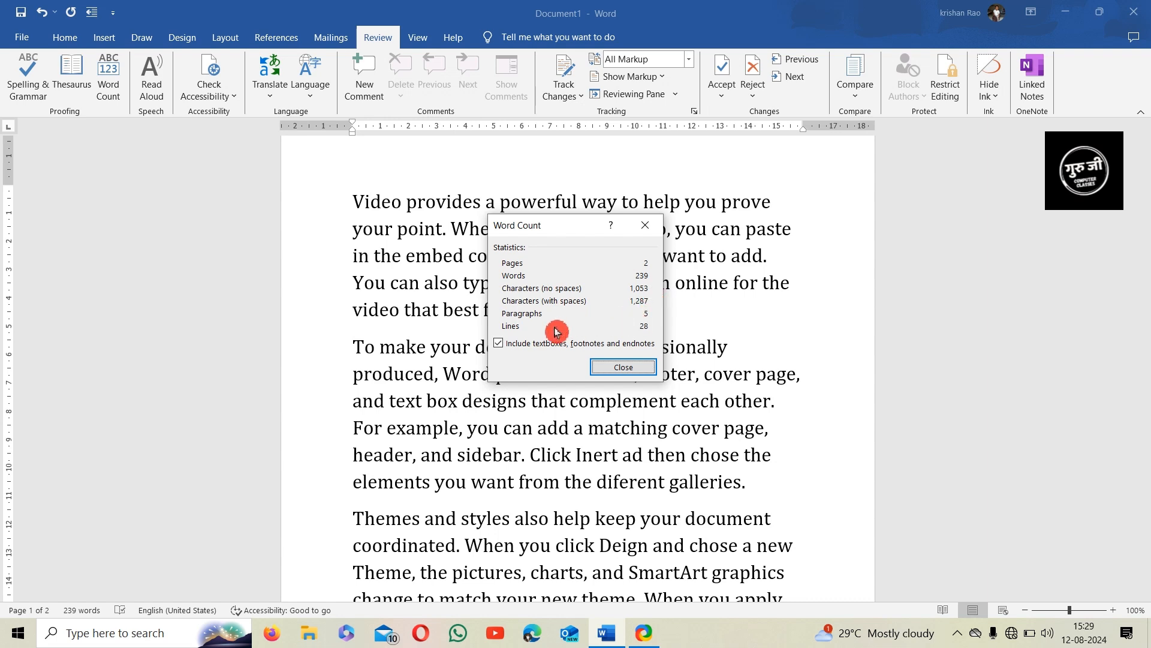
left_click(624, 368)
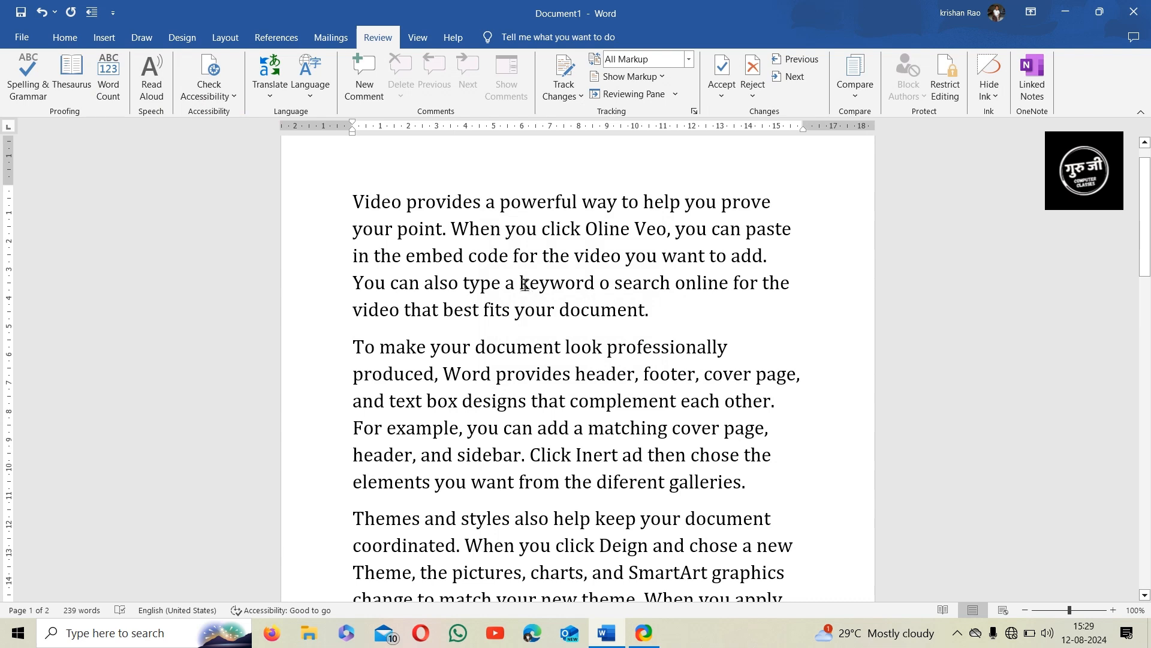
left_click_drag(520, 284, 595, 289)
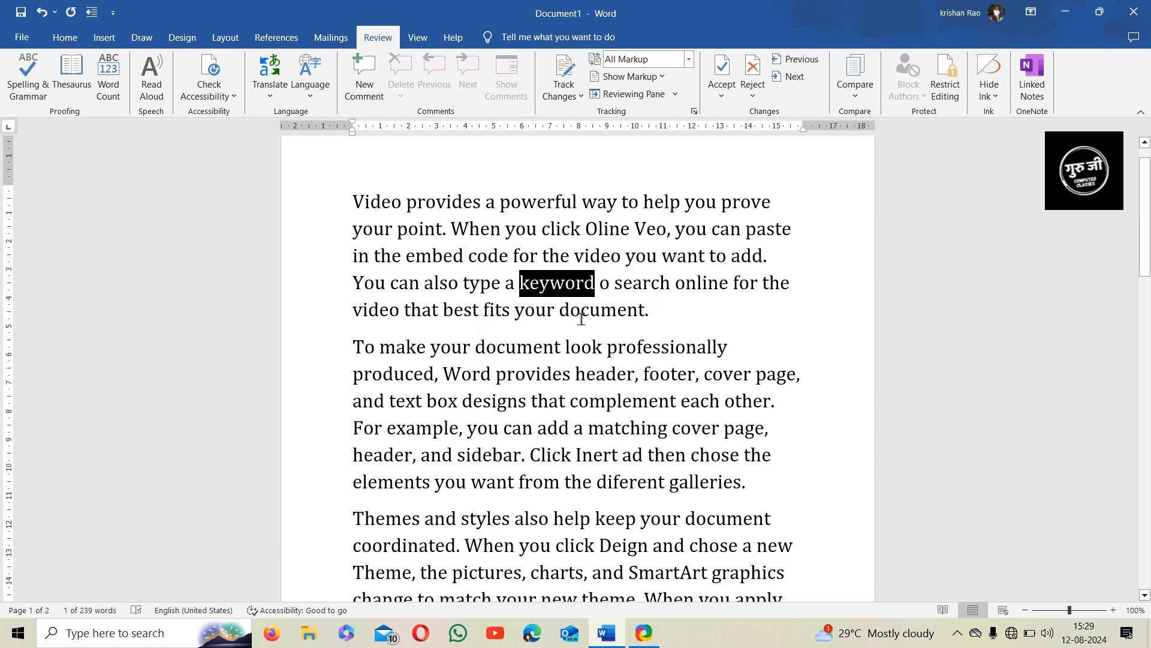
left_click(554, 292)
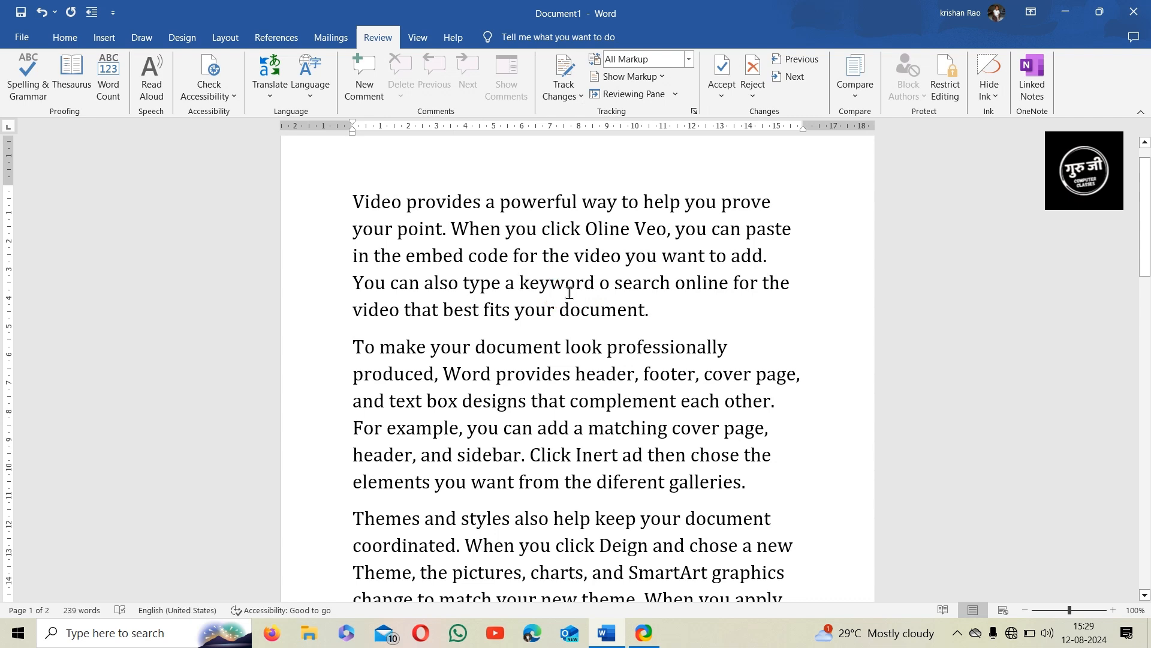
left_click(170, 95)
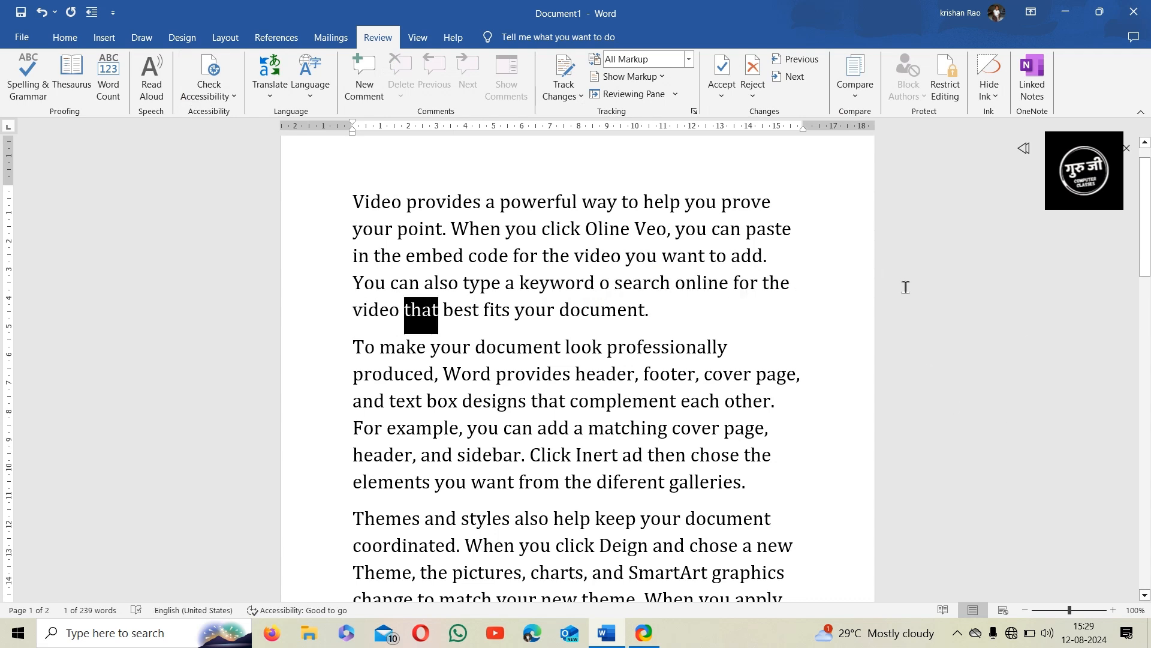
left_click(1050, 148)
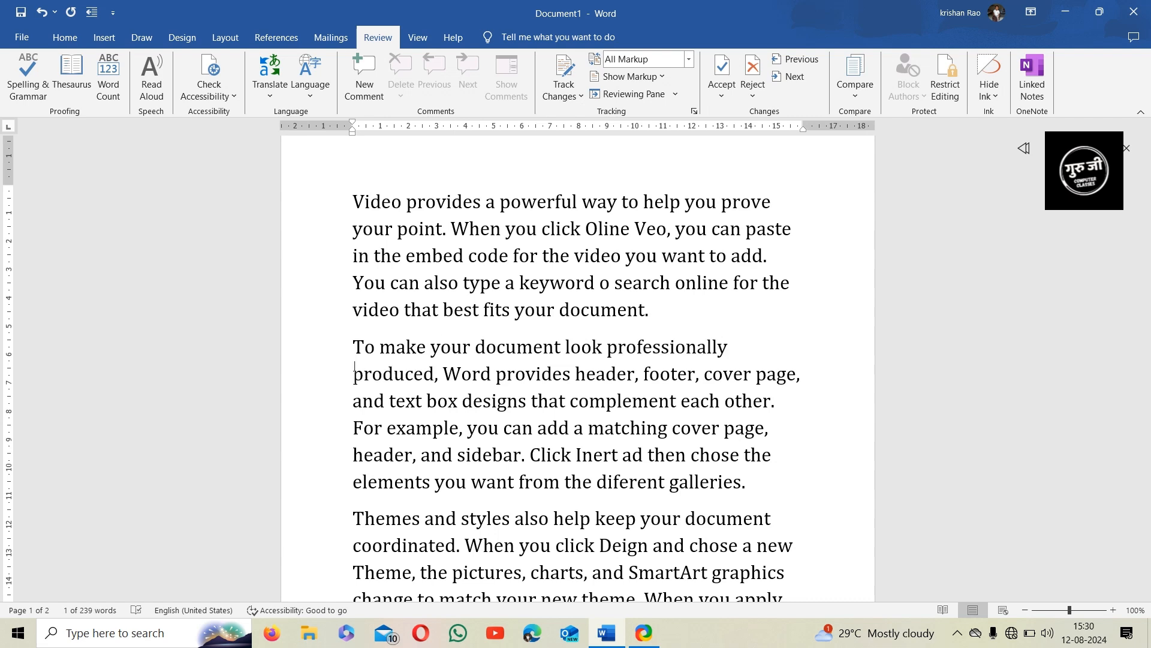
left_click(1050, 148)
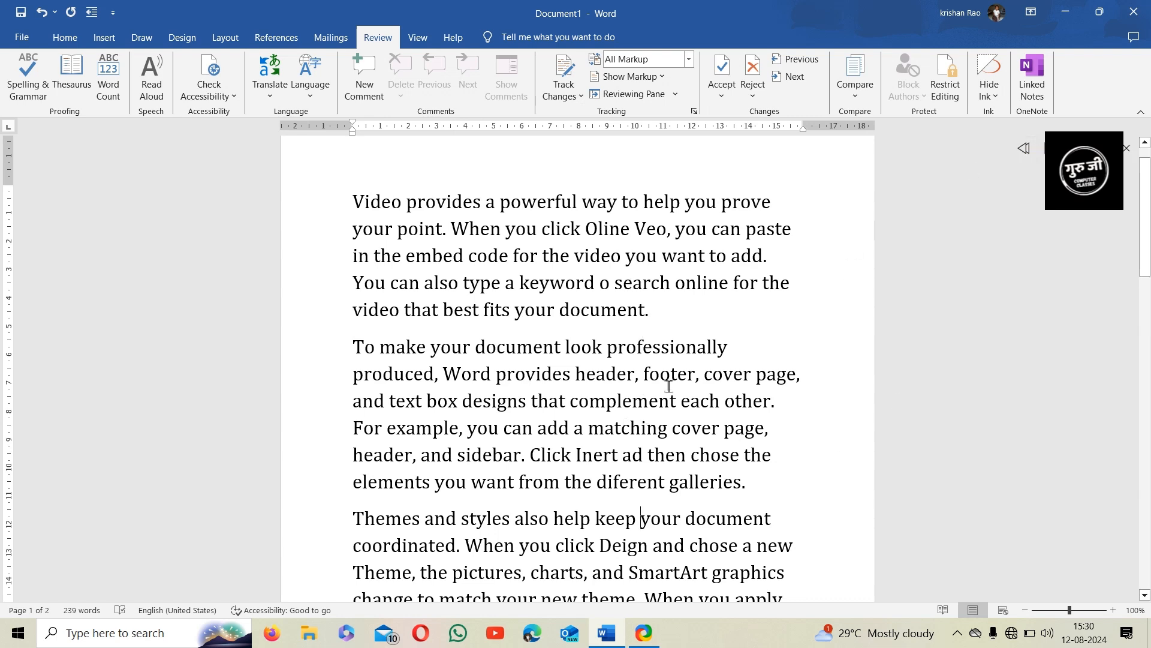
scroll(617, 403, "up", 2)
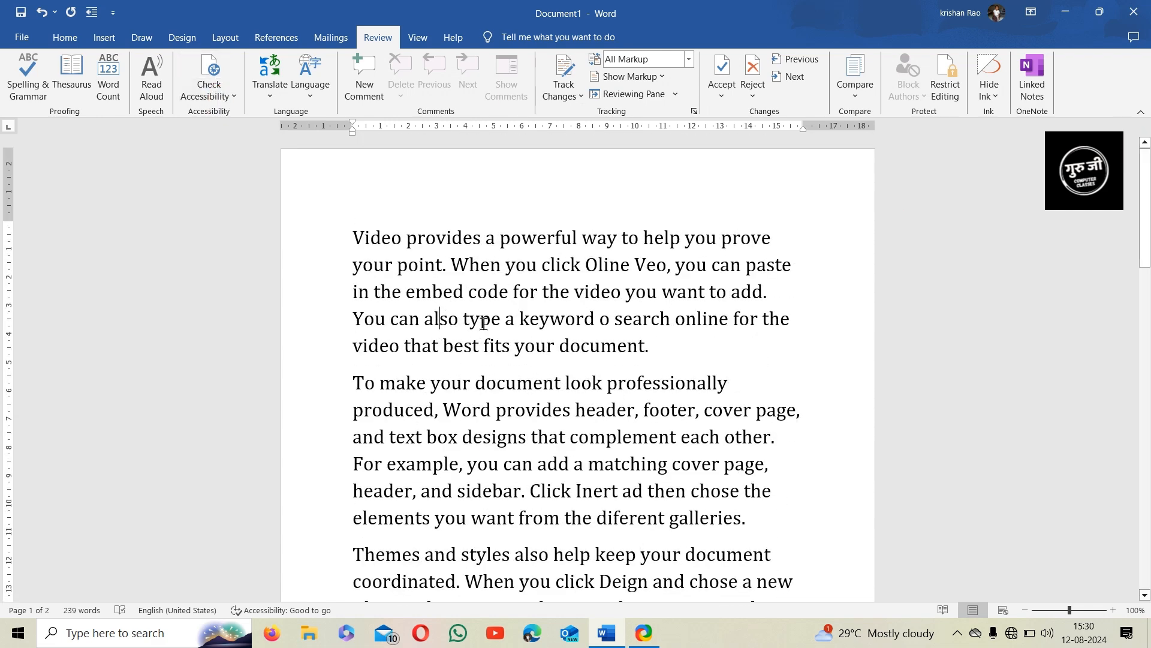
Check Accessibility and view the 'Looks good! No issues found.' result at the top of the pane
left_click(221, 95)
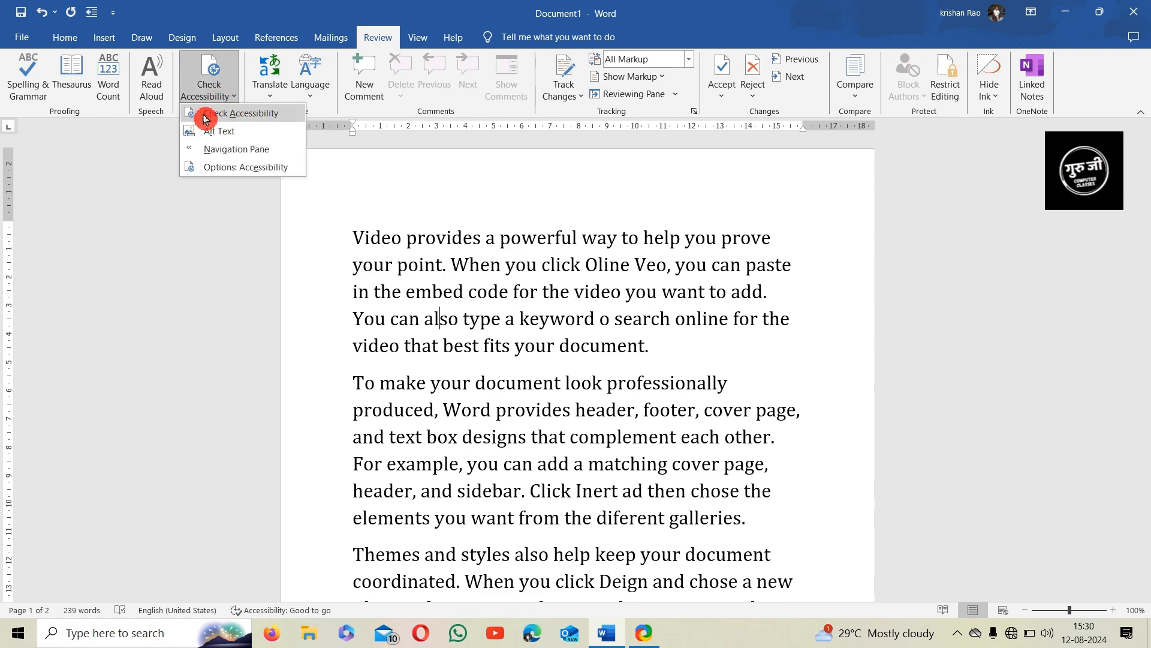
left_click(239, 113)
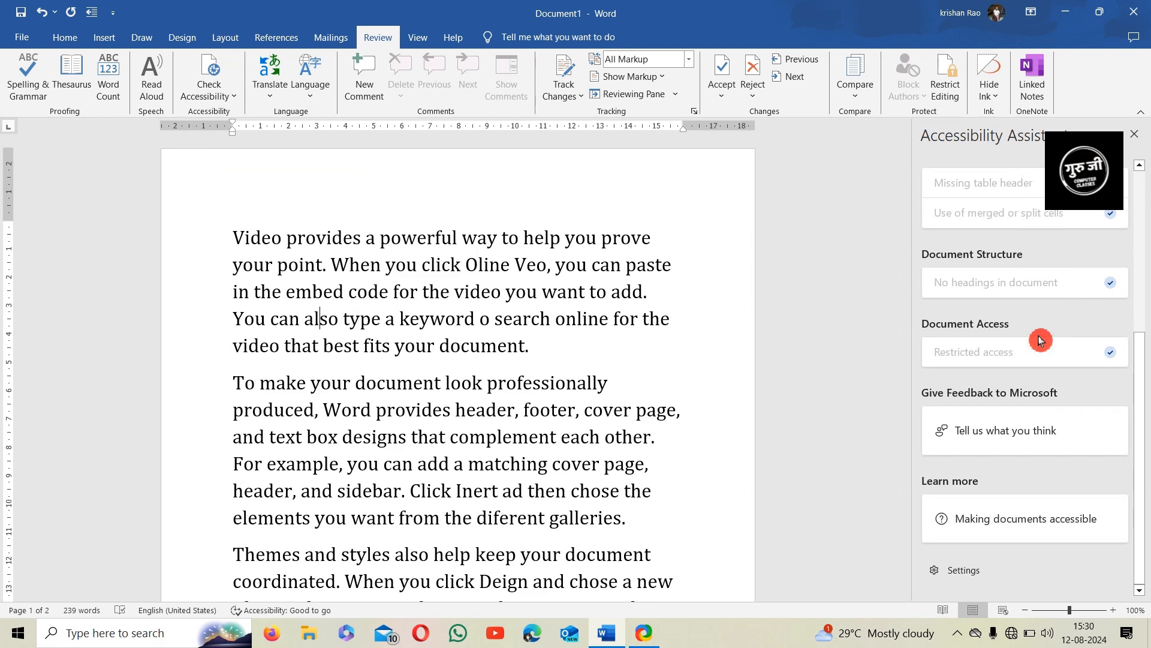
scroll(1036, 324, "up", 3)
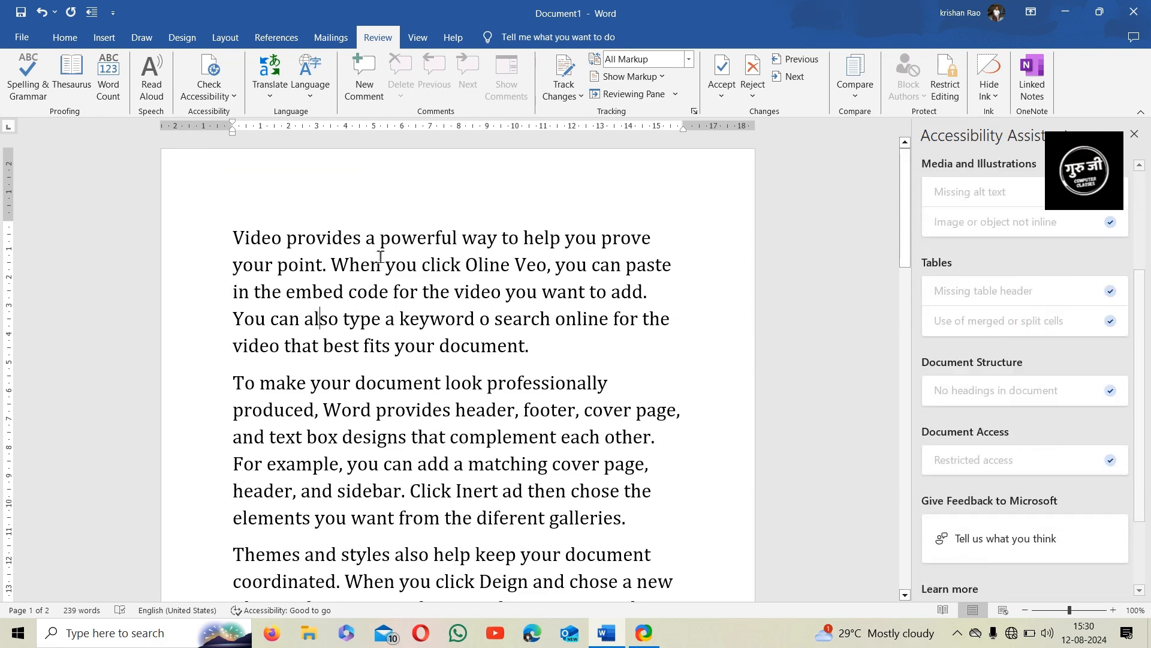
scroll(1021, 322, "up", 3)
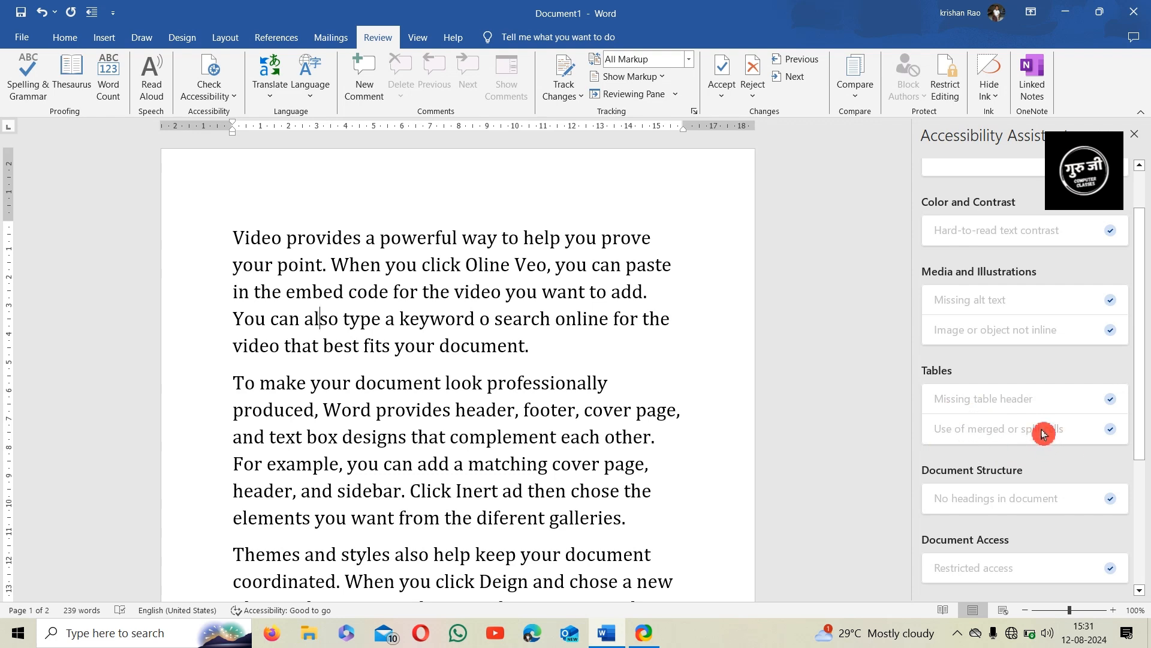
scroll(1009, 352, "up", 2)
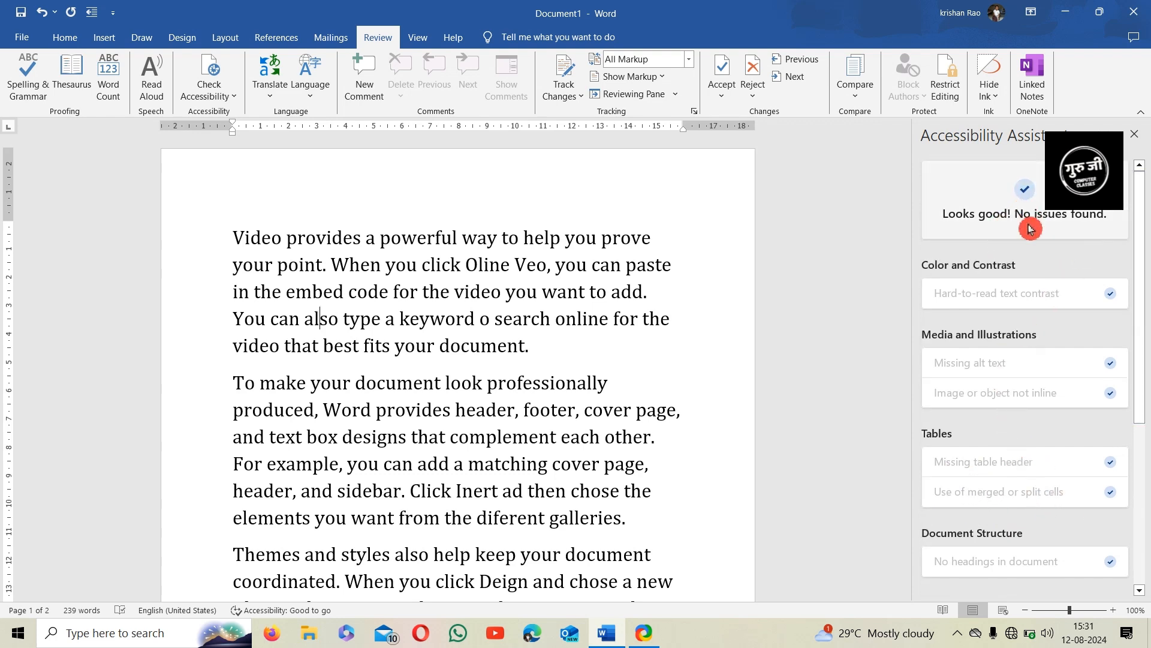
Close the accessibility results and open the Alt Text description pane
left_click(1139, 140)
left_click(226, 101)
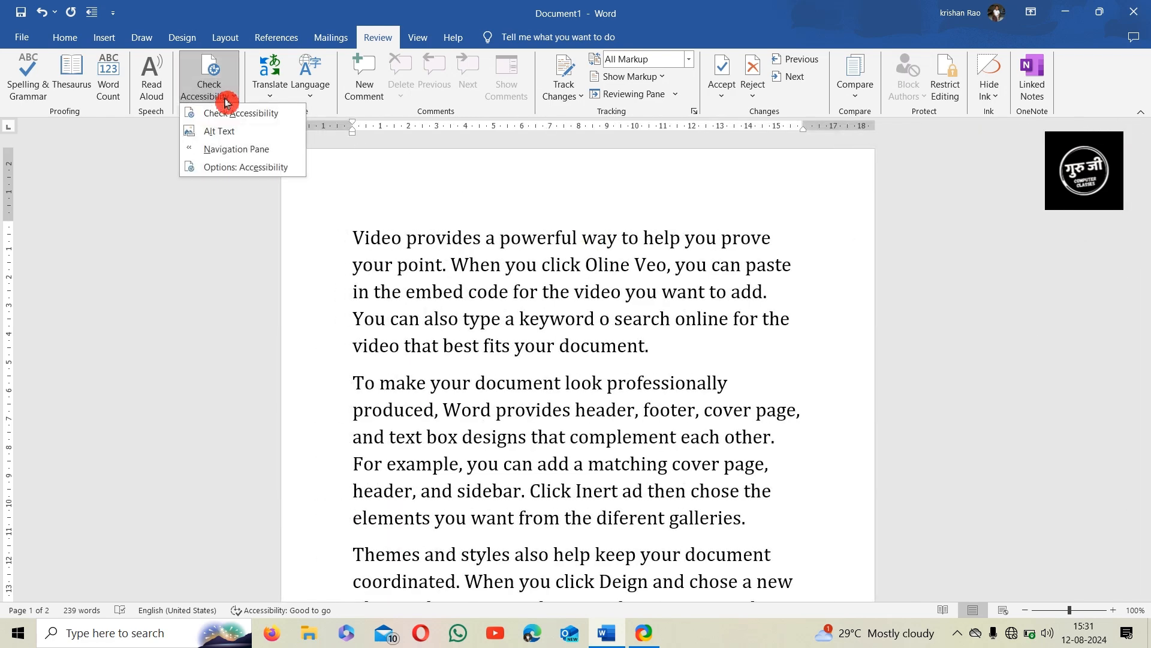
left_click(252, 132)
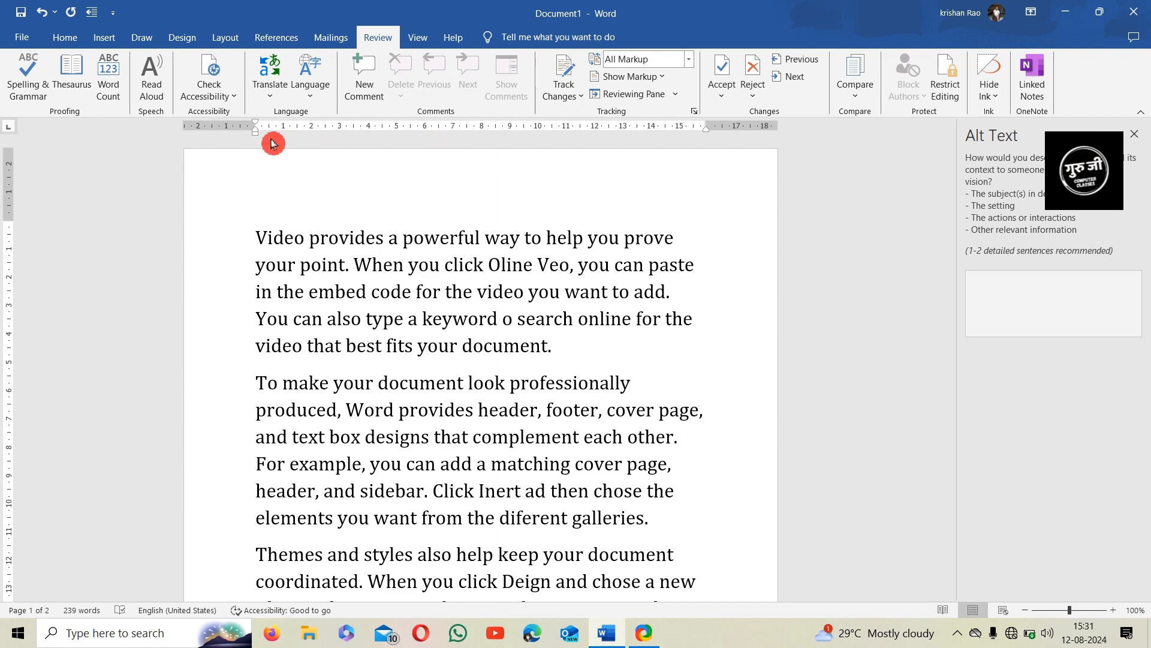
Browse the Navigation pane's Pages, Headings and Results views, then close it and the Alt Text pane
left_click(231, 96)
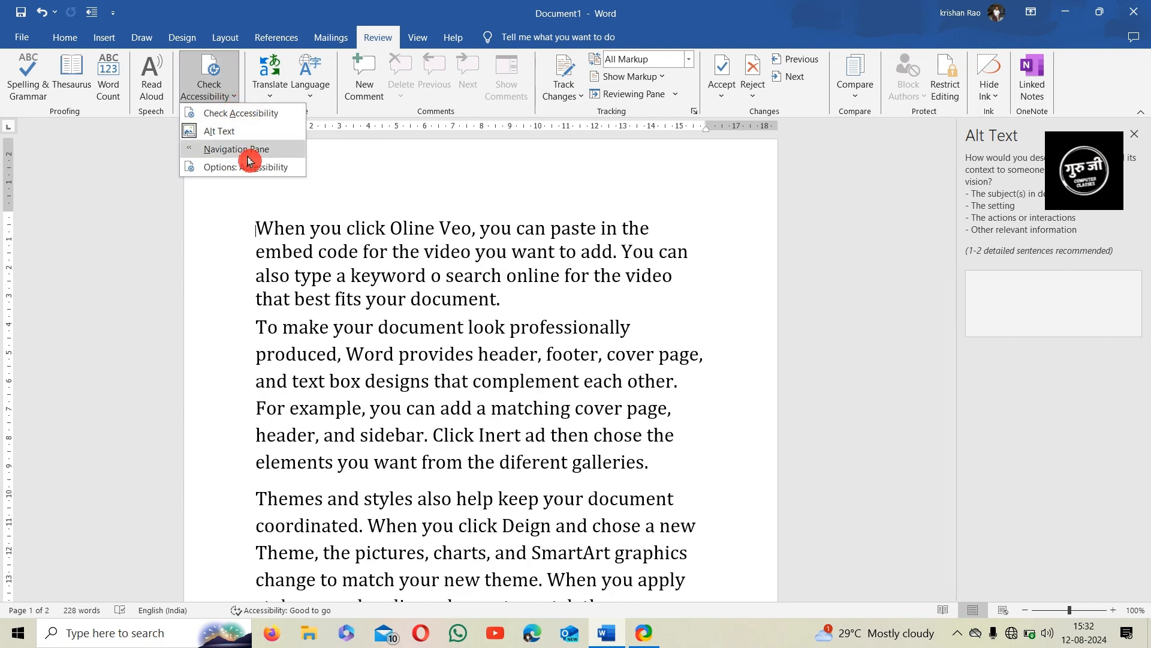
left_click(249, 157)
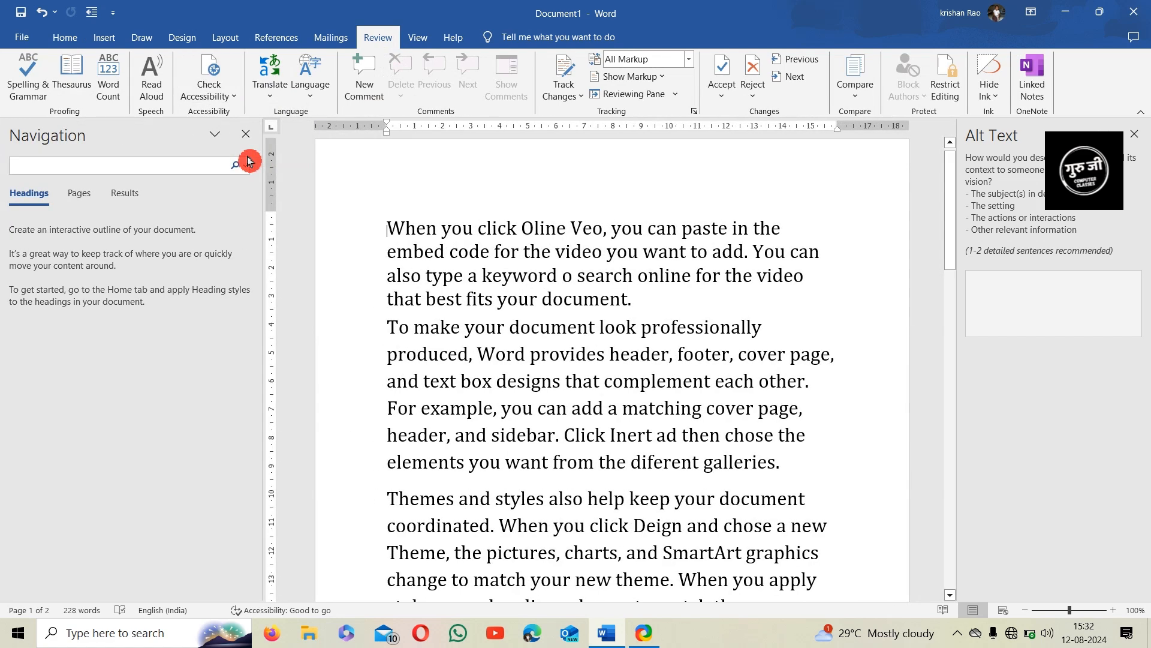
left_click(82, 204)
left_click(58, 206)
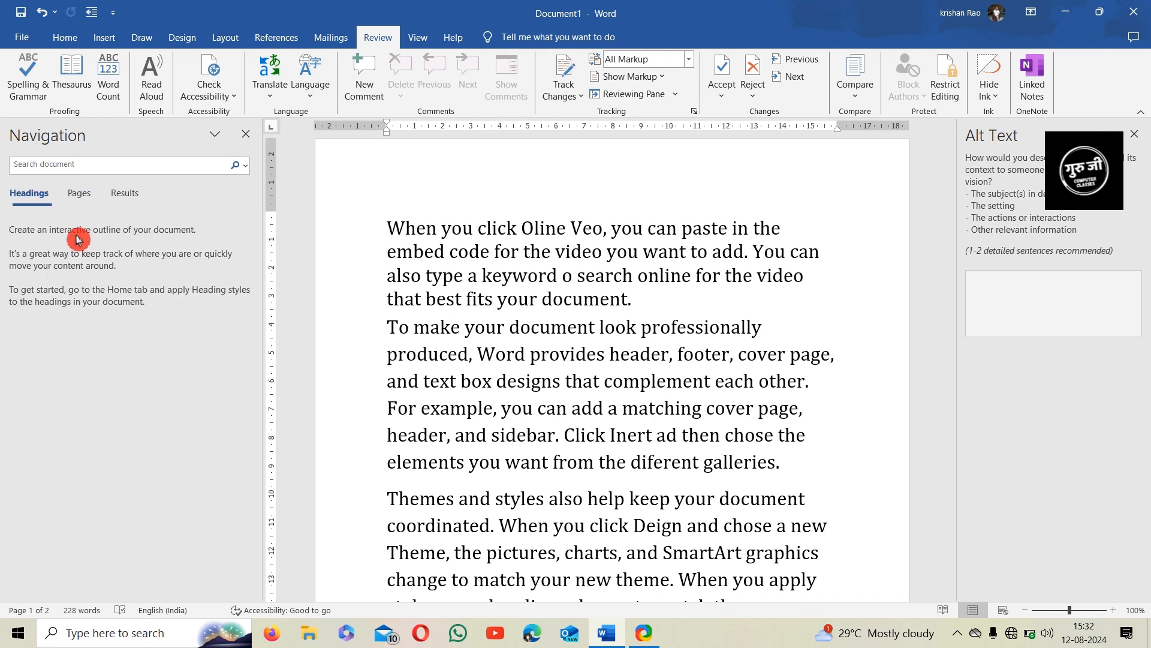
left_click(127, 201)
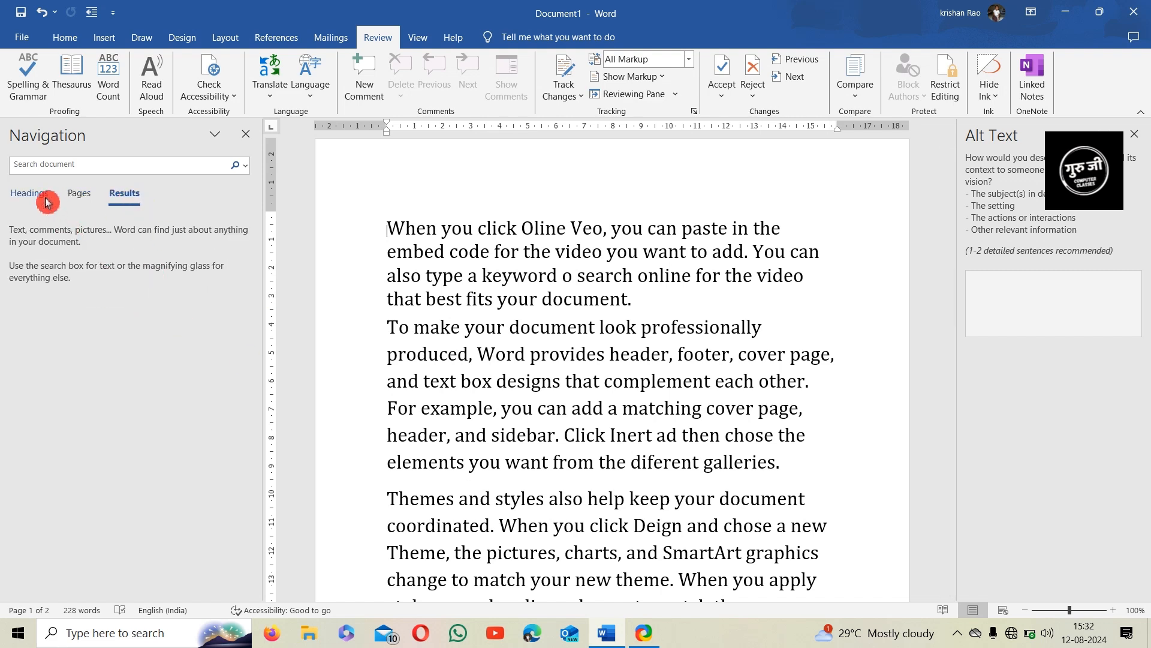
left_click(47, 199)
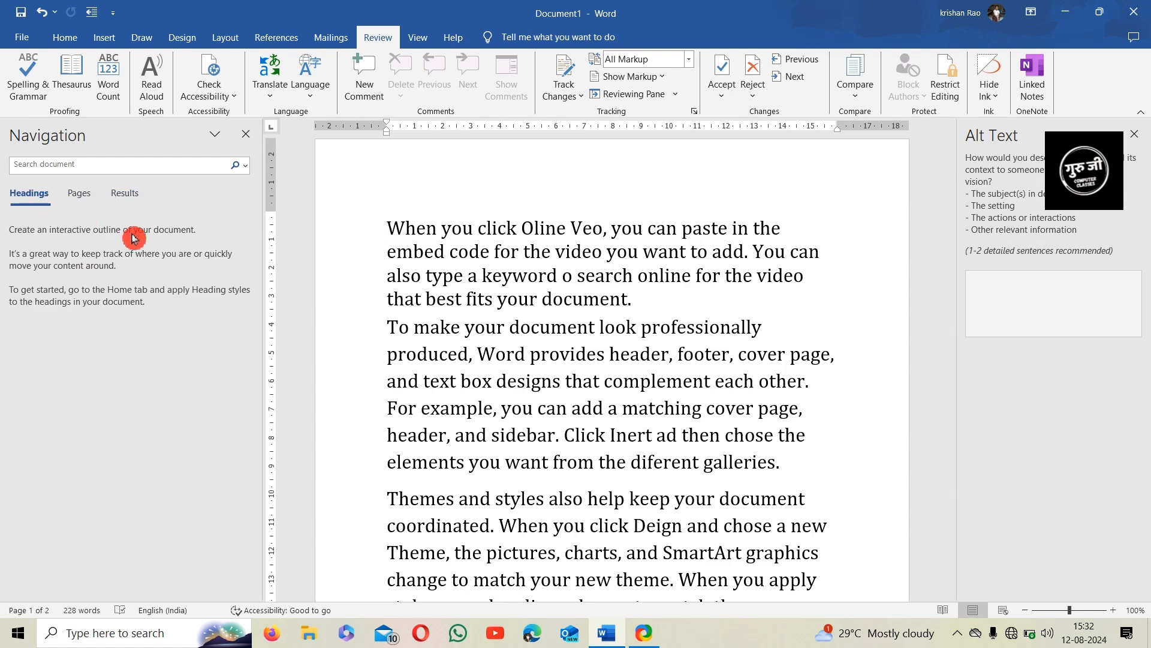
left_click(246, 137)
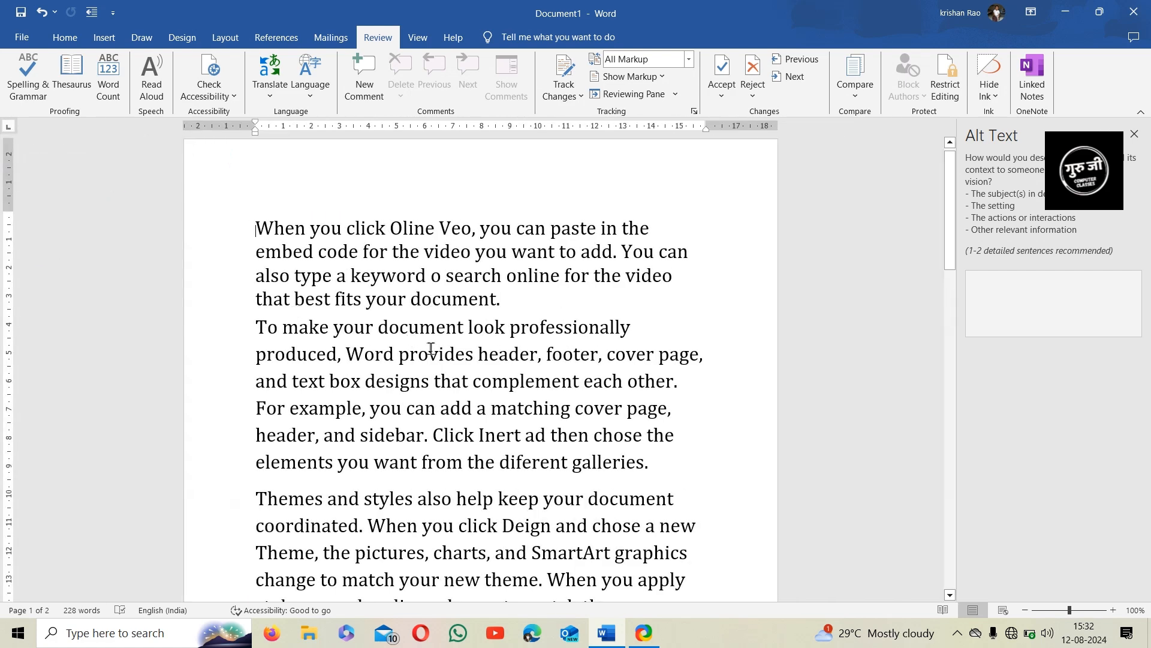
left_click(1134, 134)
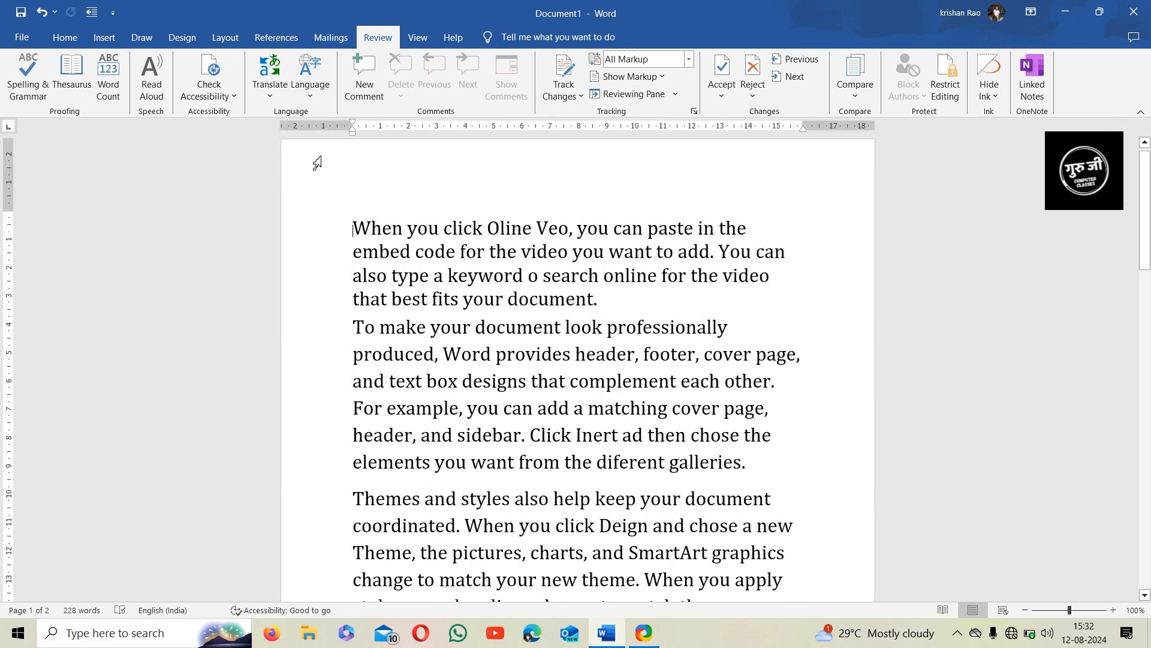
left_click(228, 101)
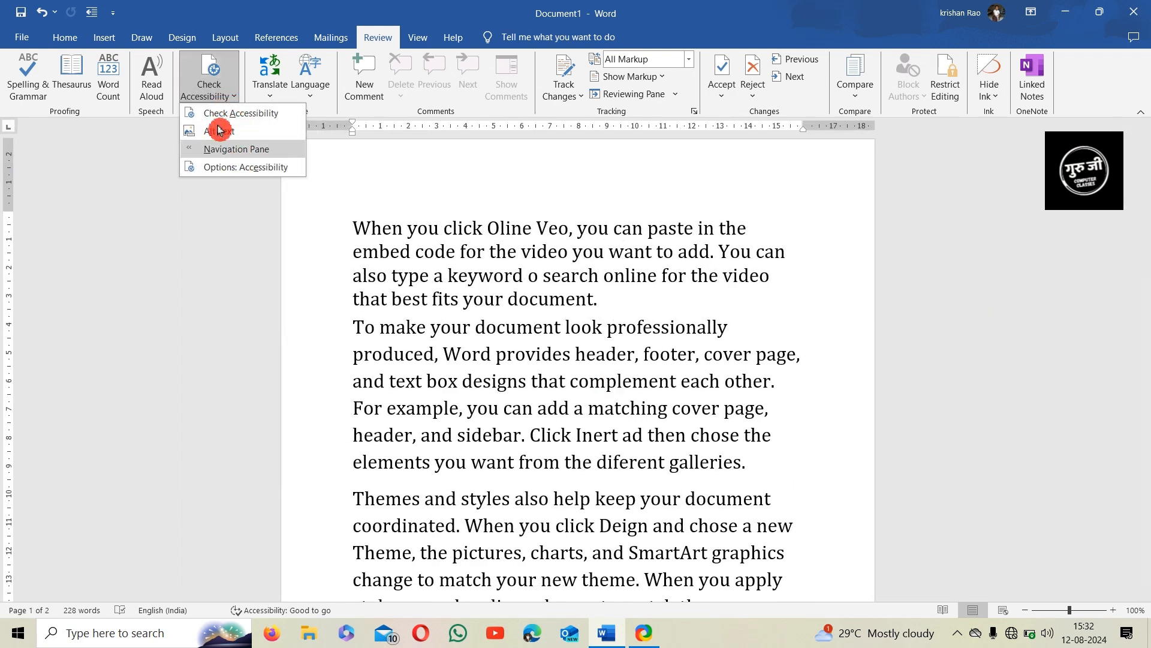
left_click(239, 168)
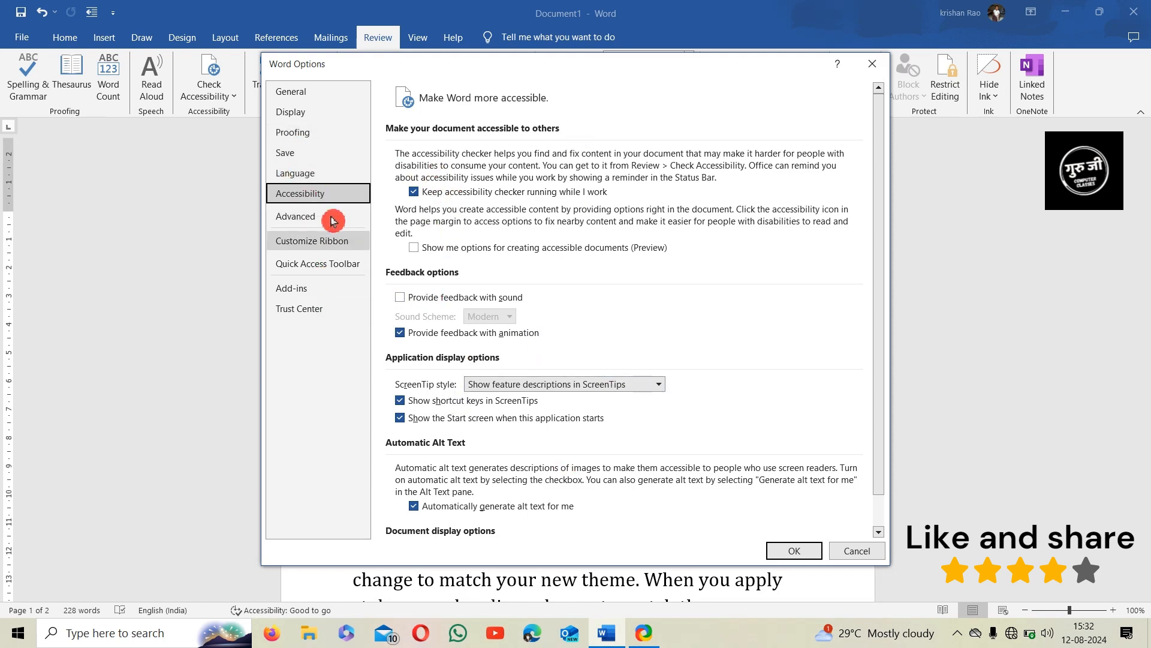
scroll(521, 315, "down", 1)
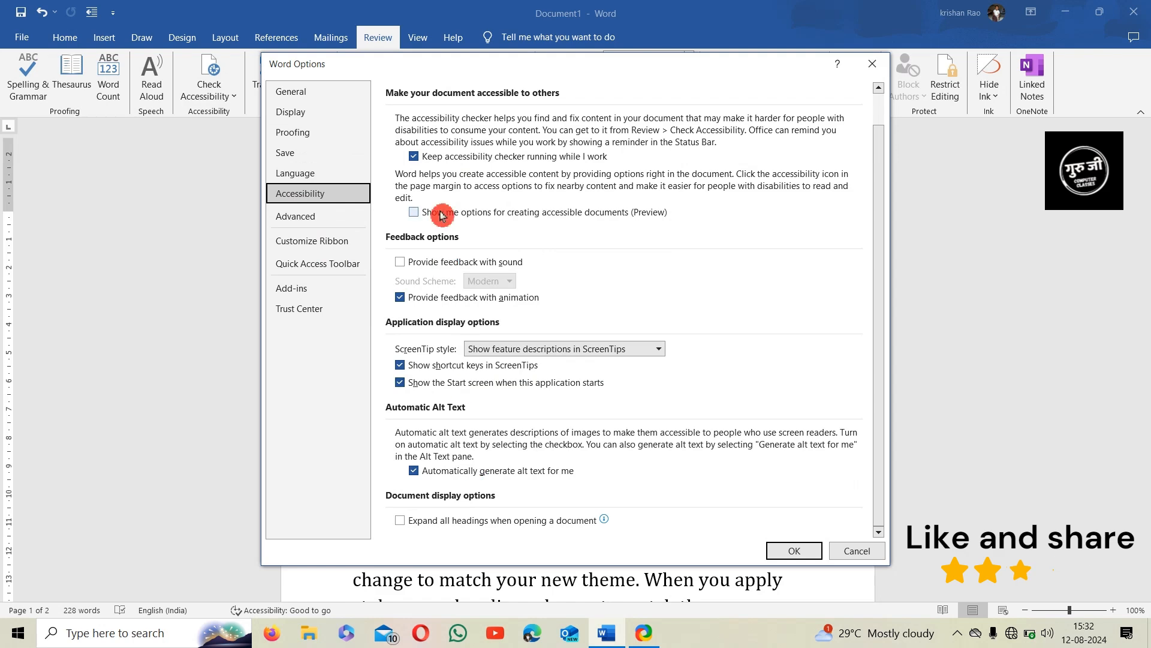
left_click(850, 554)
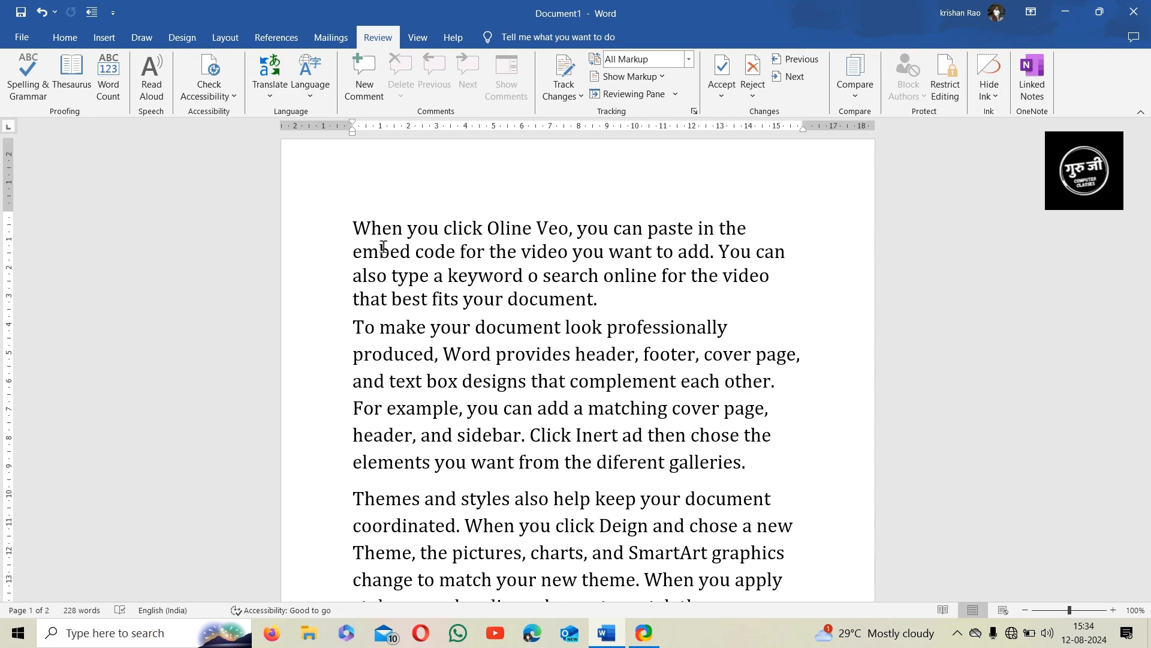
left_click(286, 104)
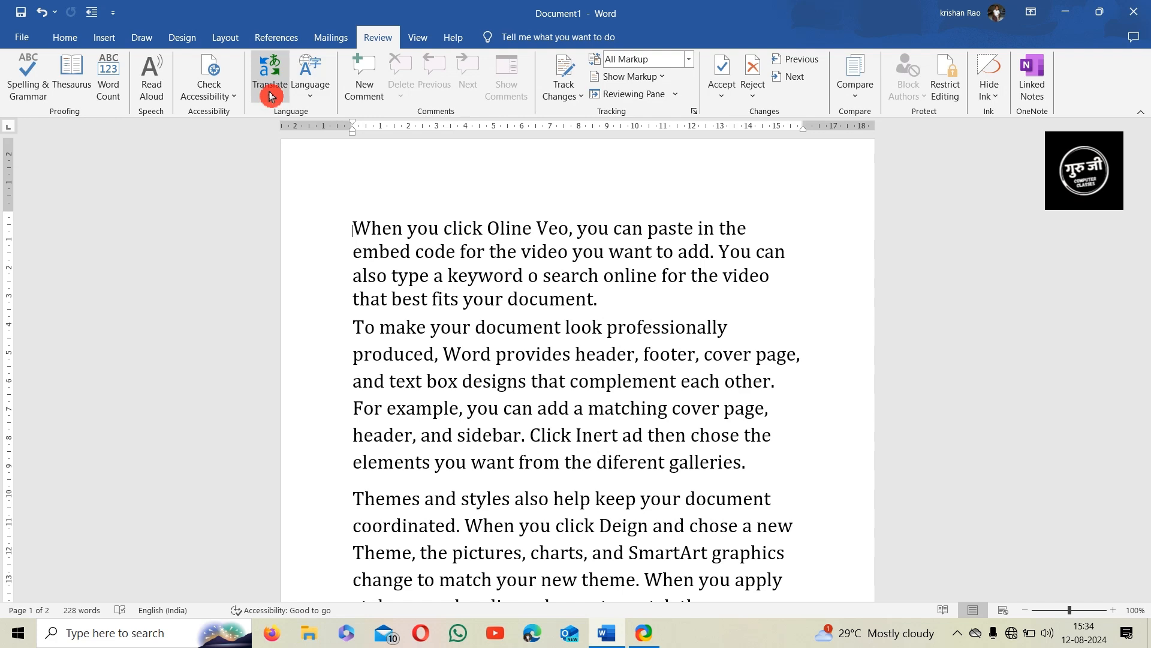
left_click(267, 107)
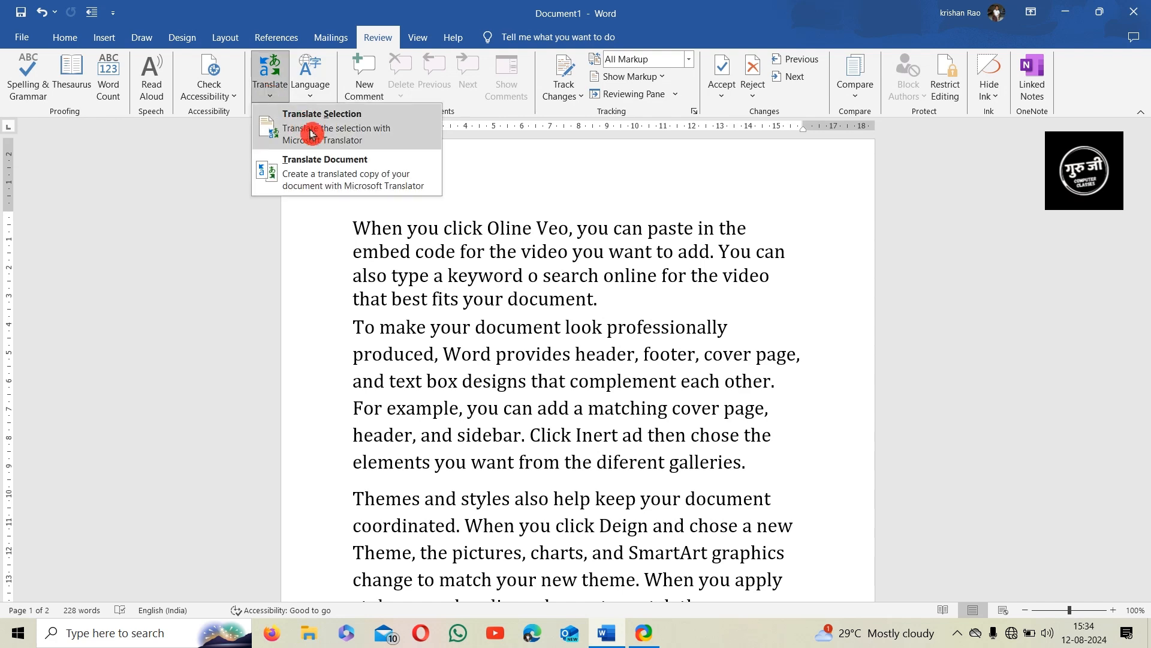
left_click(437, 298)
left_click_drag(450, 279, 522, 276)
left_click(269, 84)
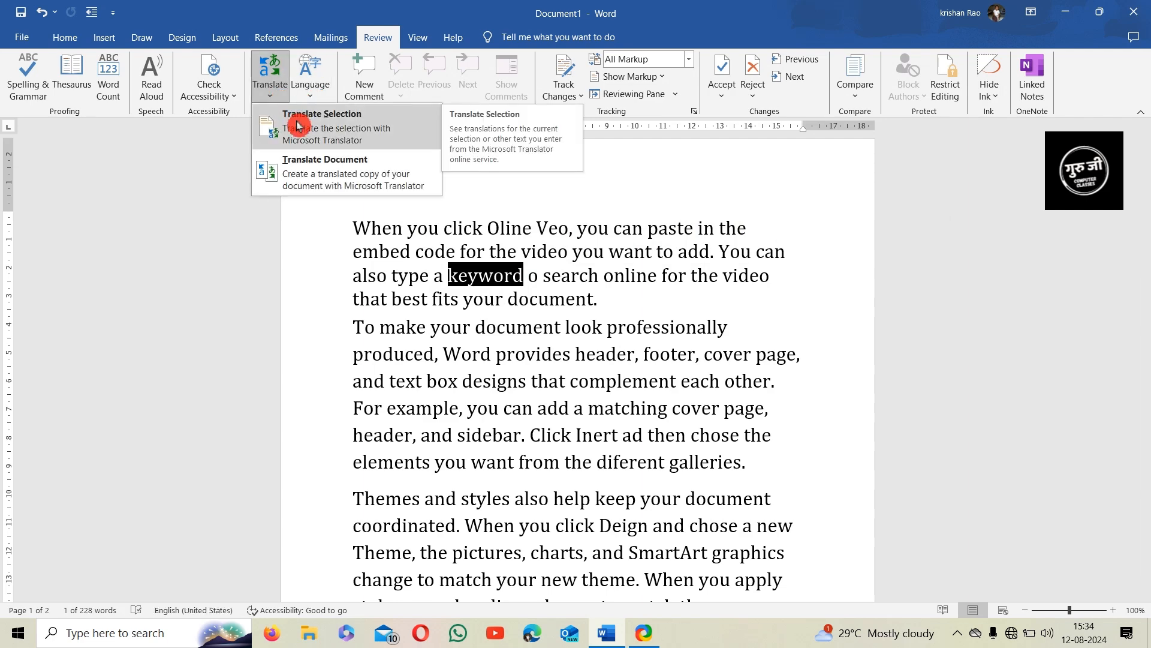
left_click(298, 126)
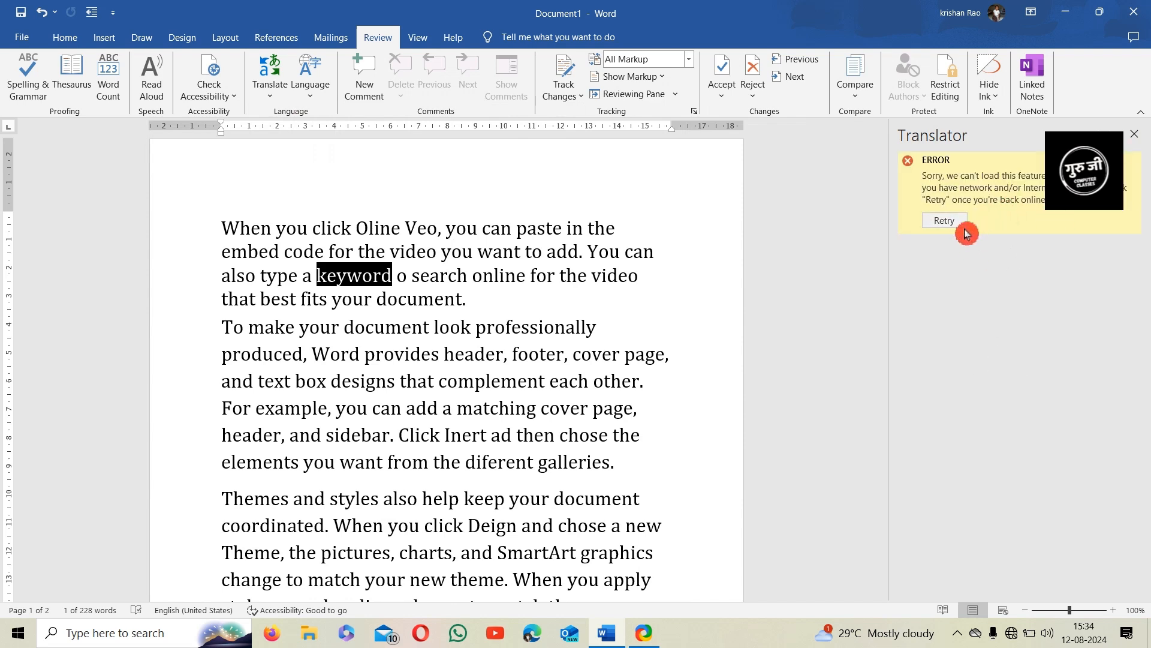
left_click(1133, 134)
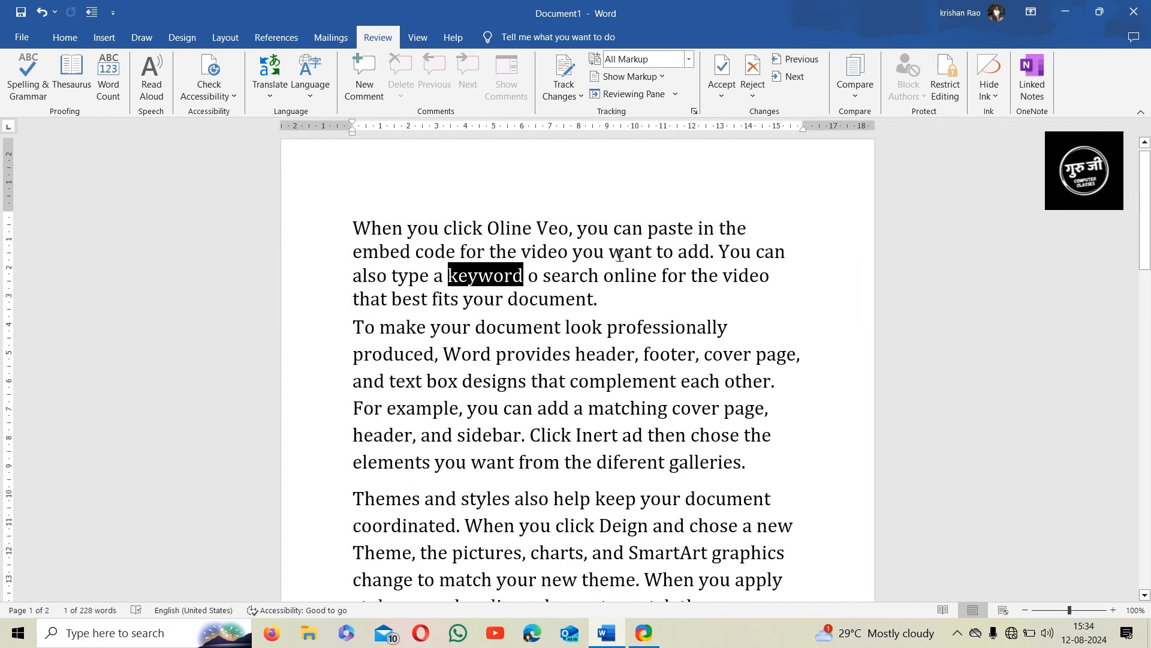
left_click(279, 90)
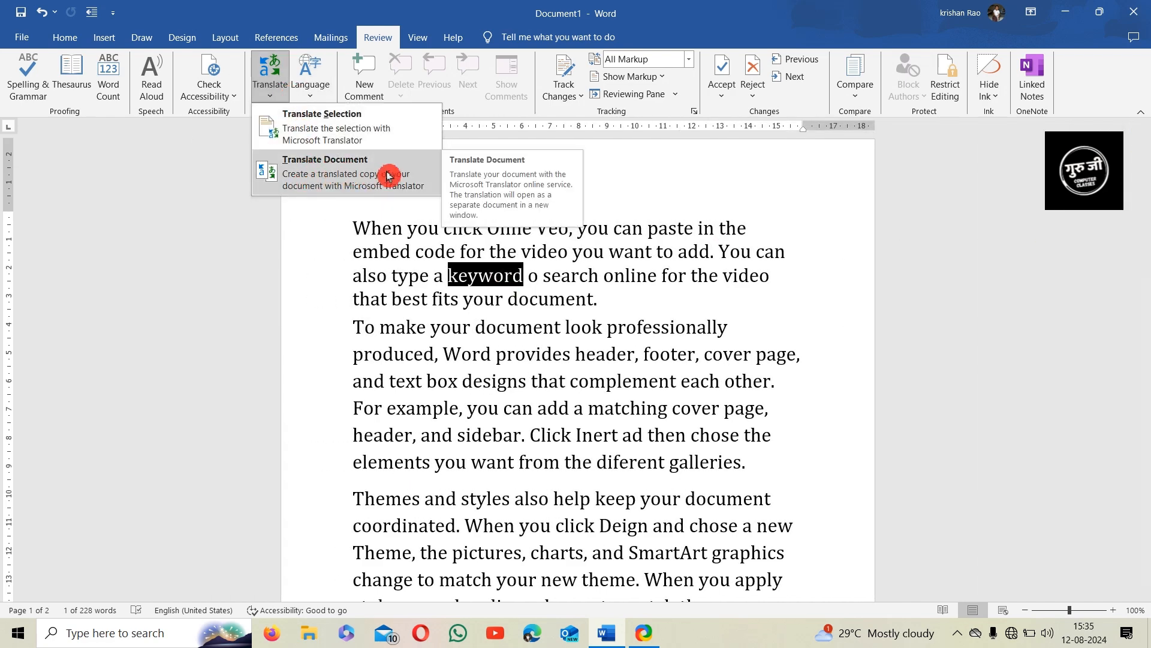
left_click(386, 175)
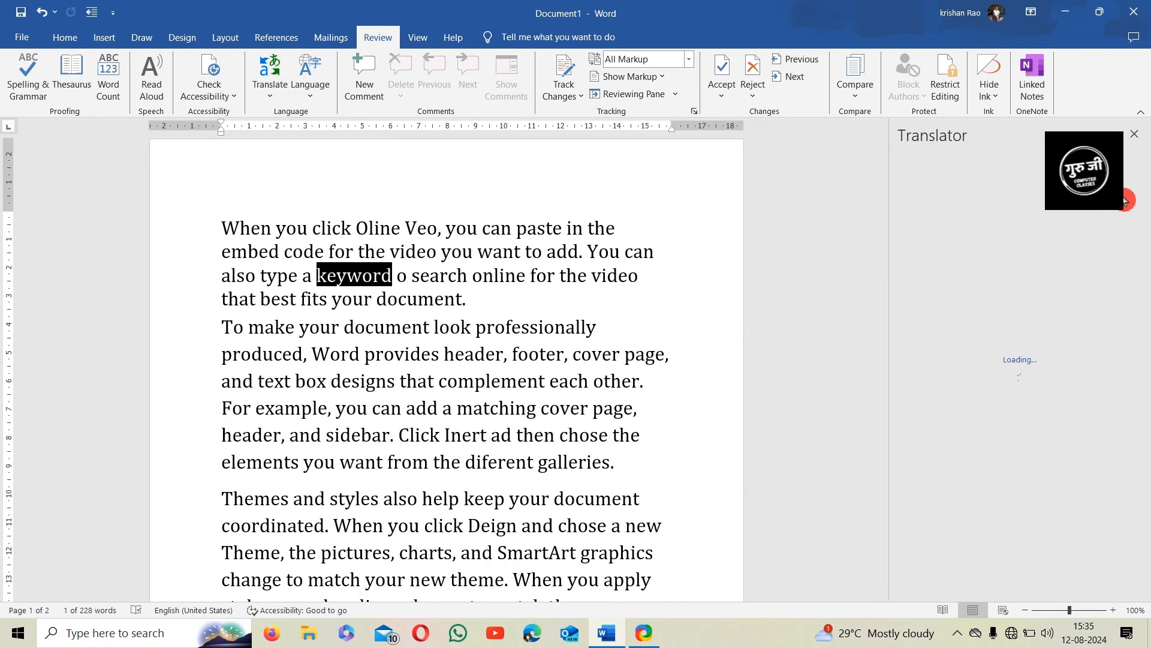
left_click(1135, 134)
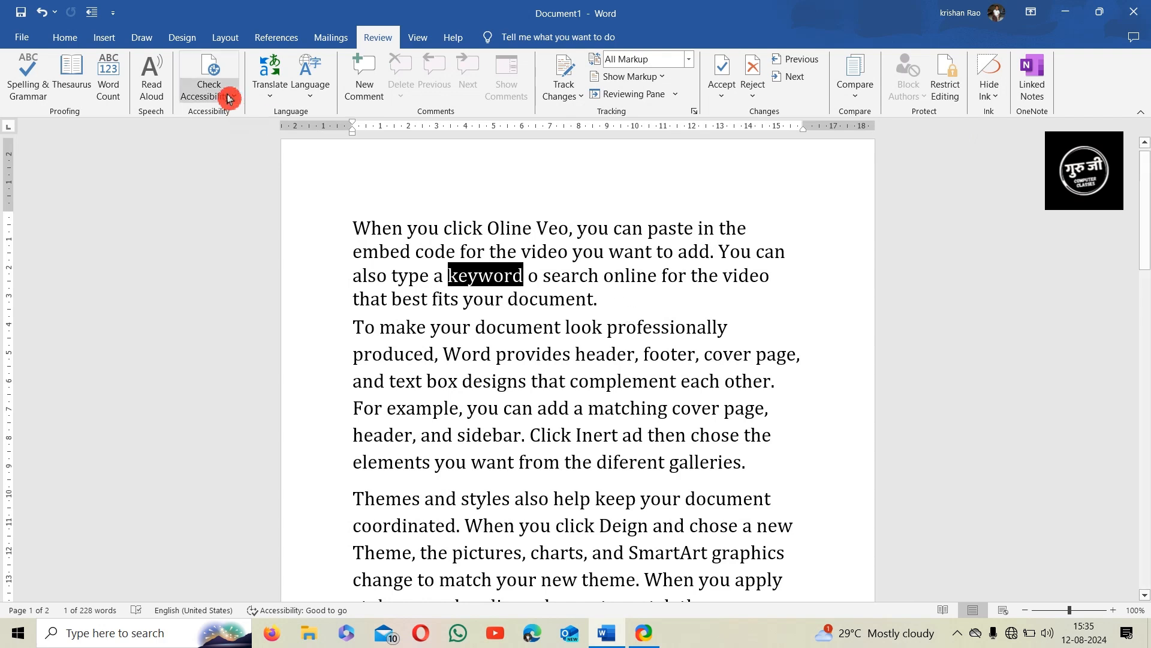
Review Set Proofing Language options without applying them, then open Office Language Preferences
left_click(442, 326)
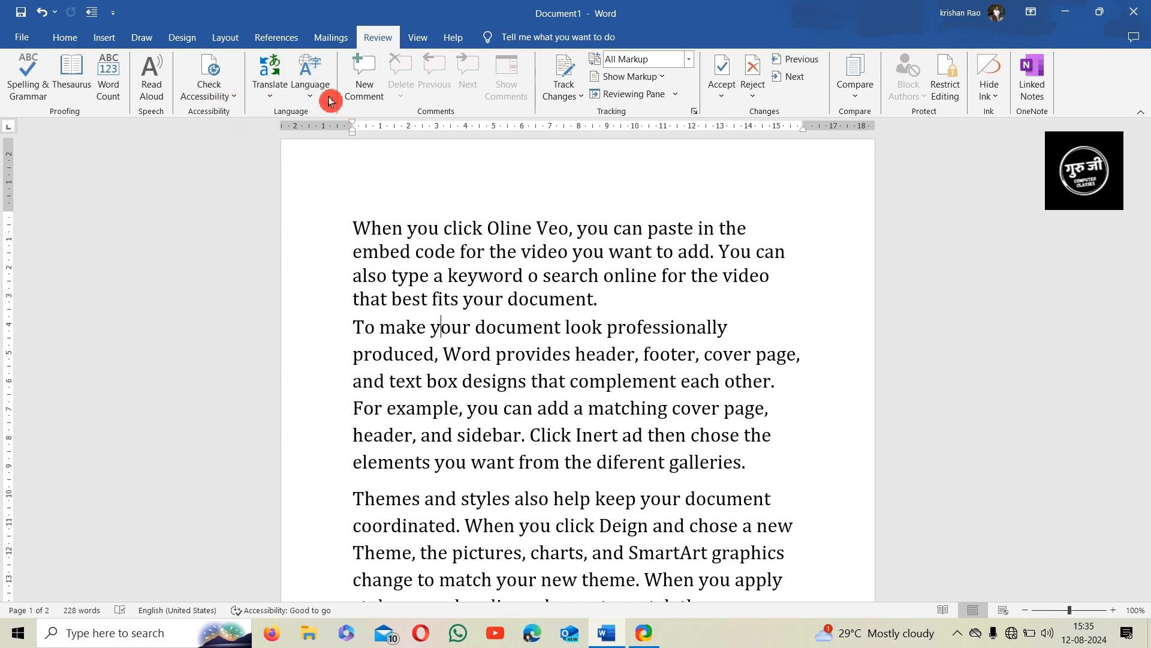
left_click(310, 87)
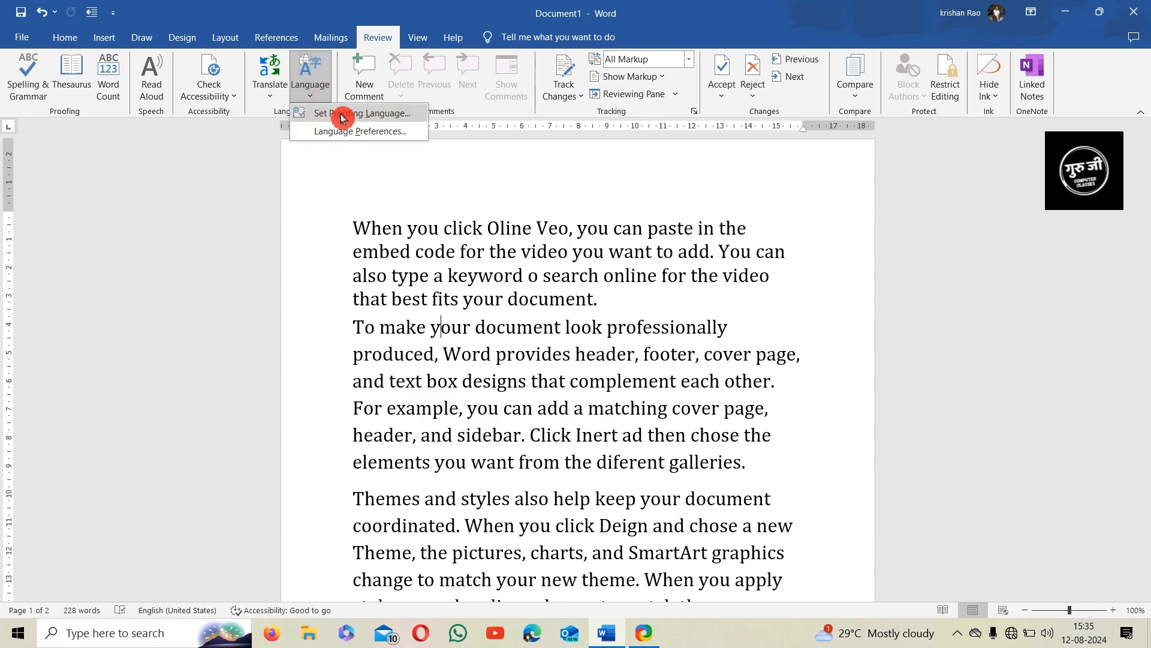
left_click(382, 114)
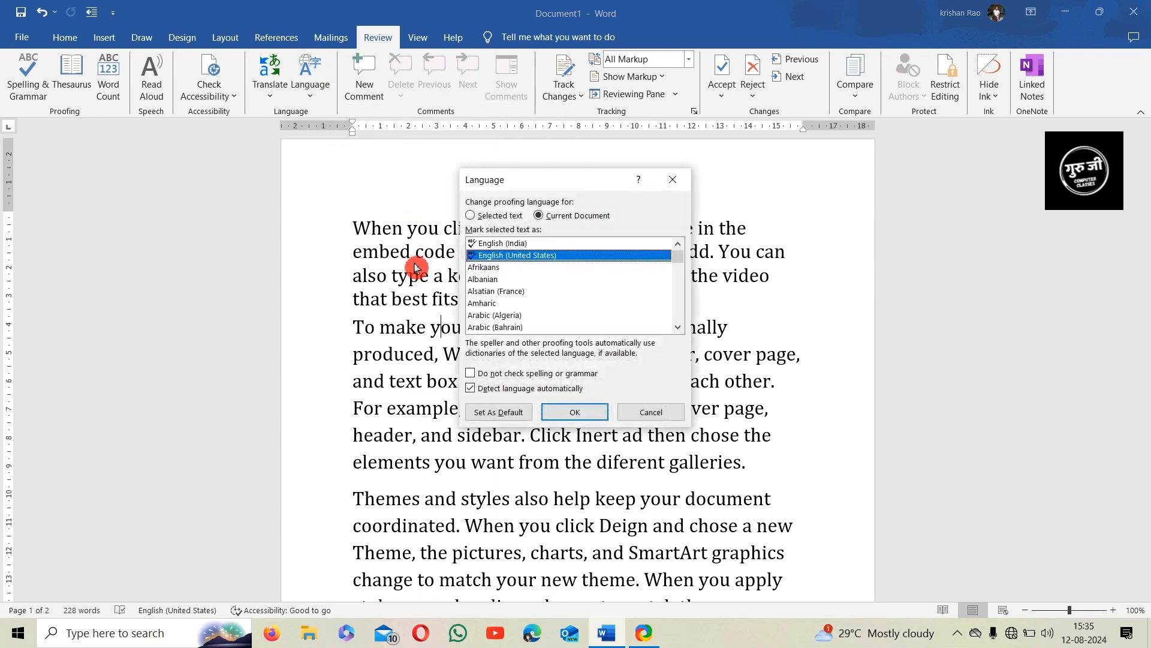
scroll(510, 299, "down", 6)
scroll(511, 299, "up", 2)
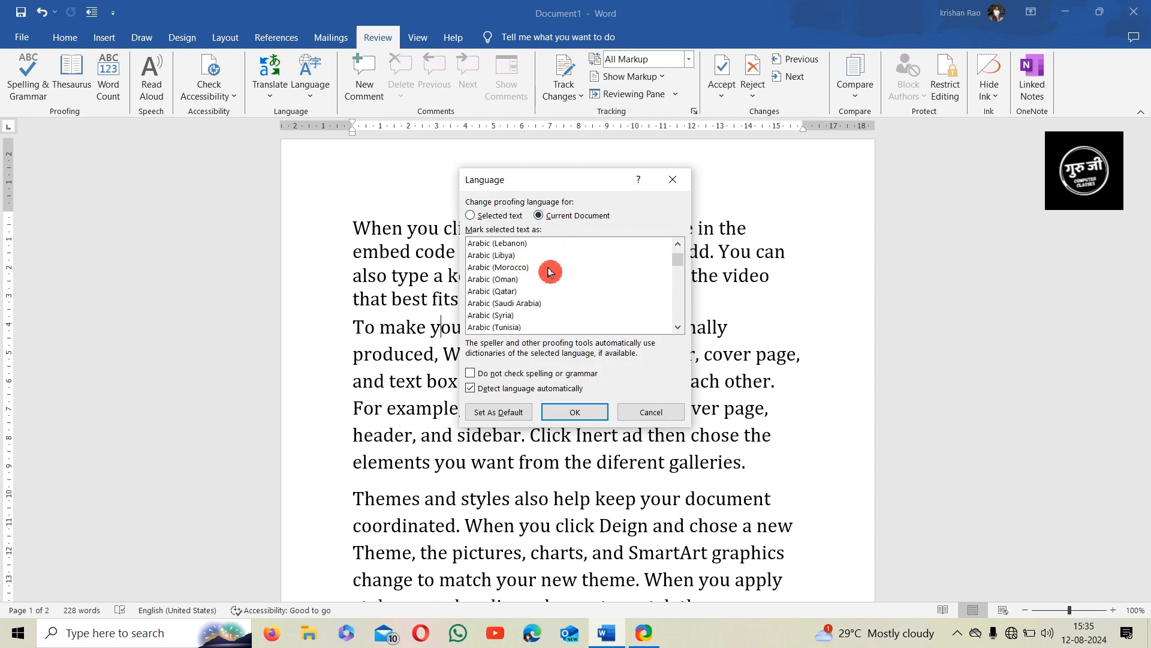
left_click(504, 222)
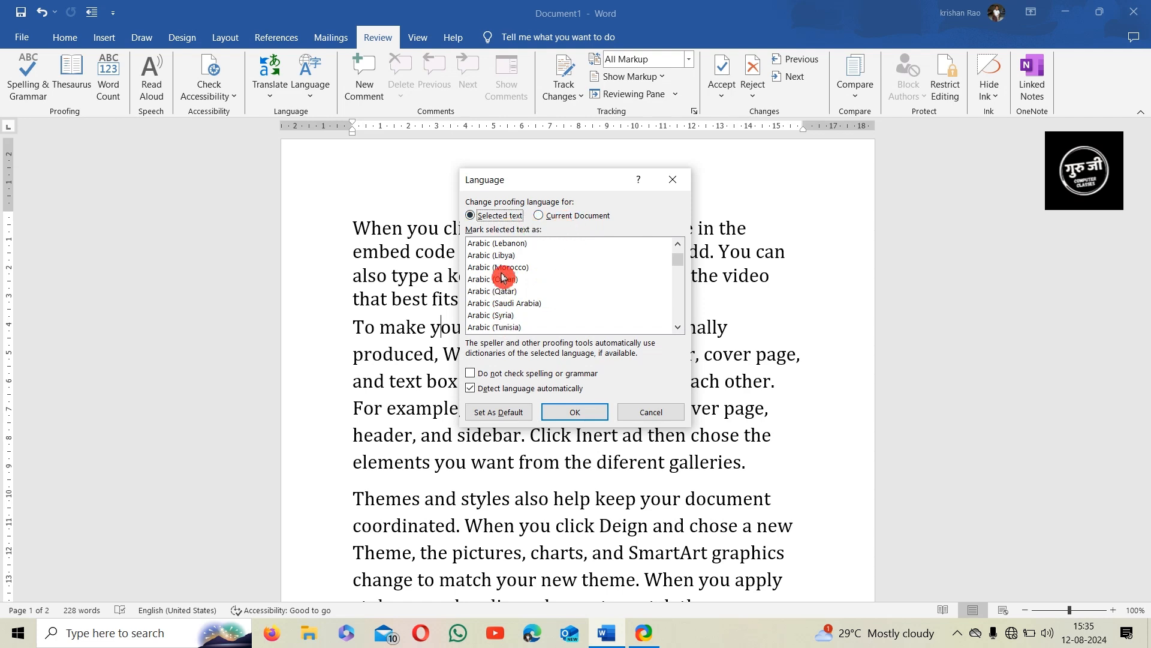
scroll(511, 302, "down", 4)
scroll(509, 294, "down", 5)
scroll(505, 279, "up", 10)
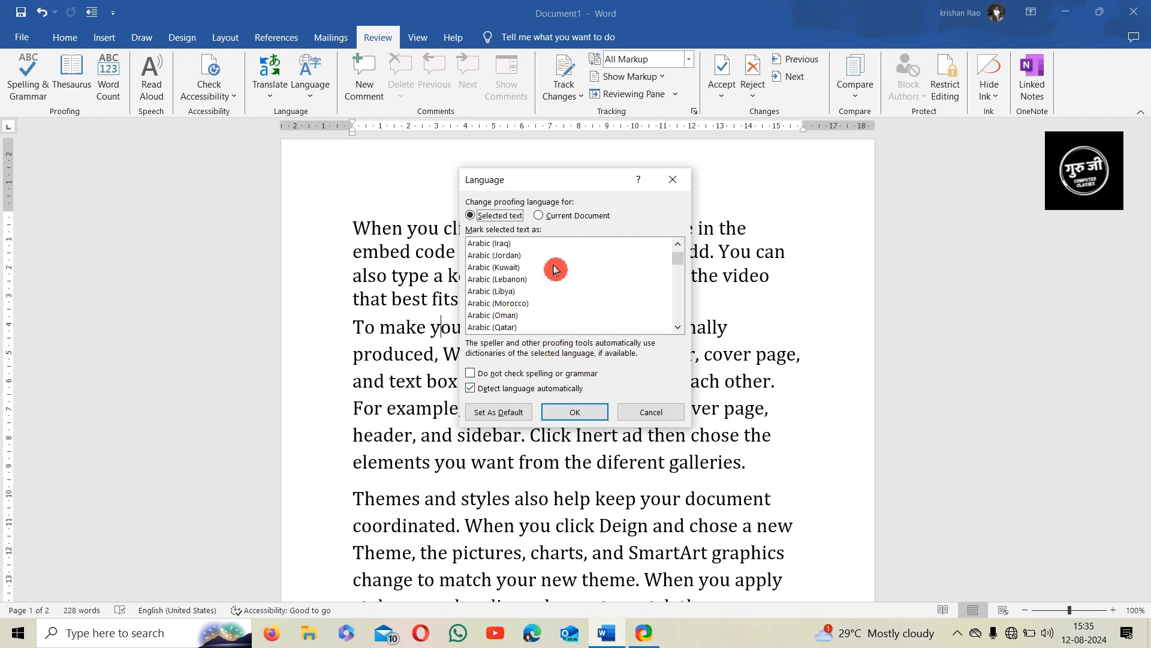
left_click(640, 414)
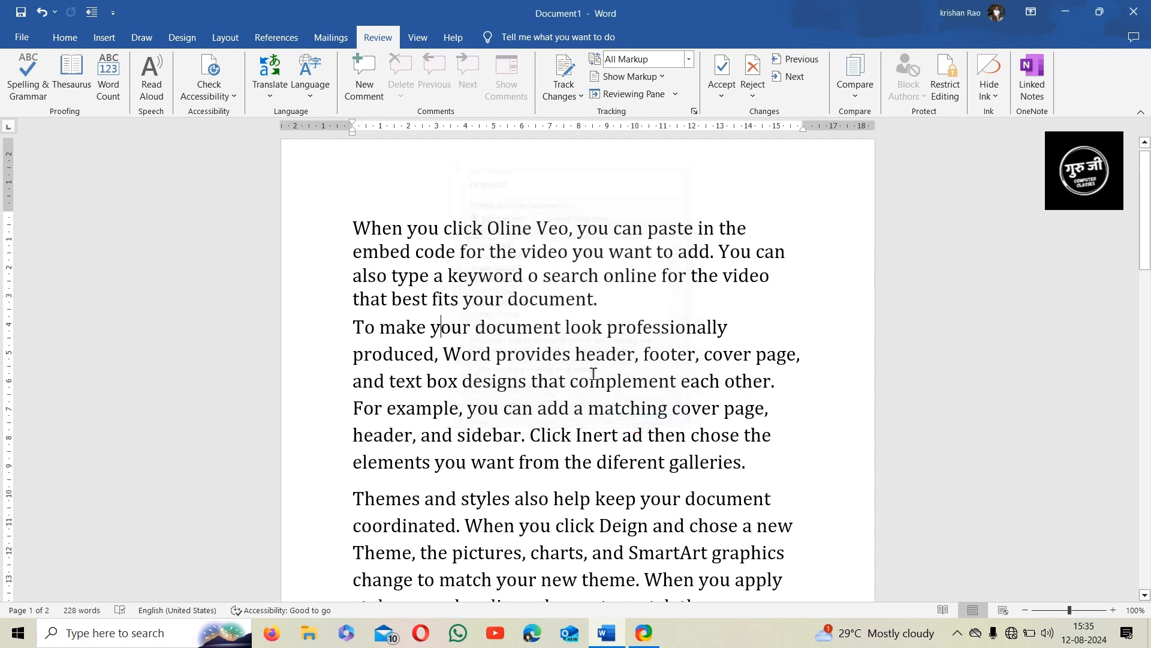
left_click(310, 78)
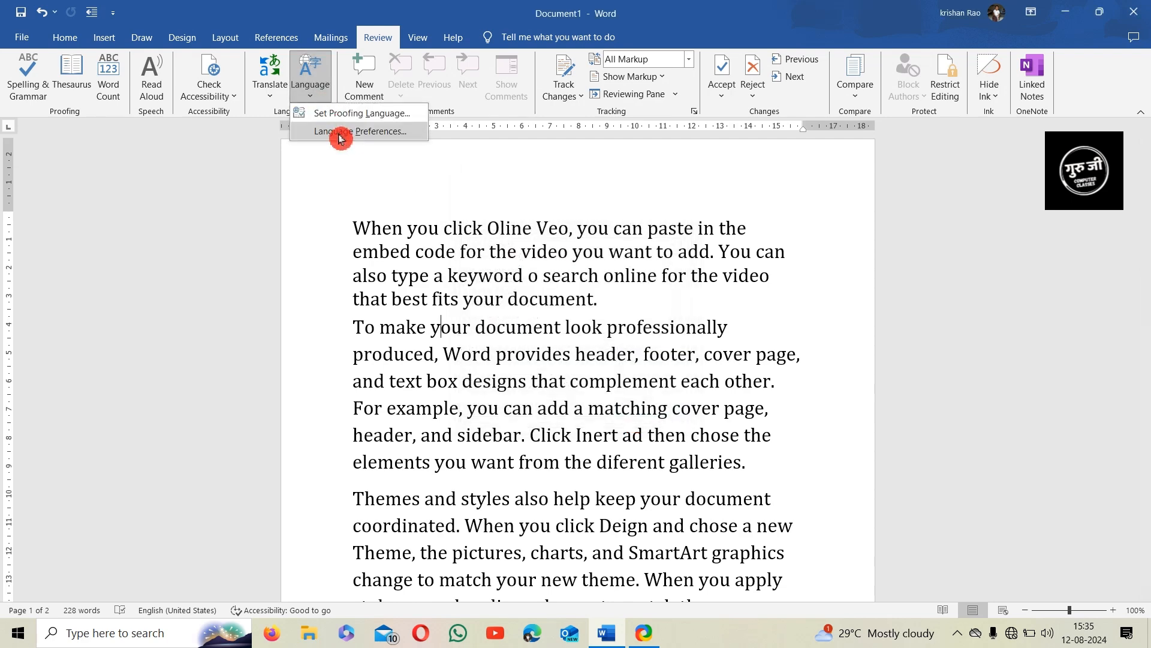
left_click(340, 133)
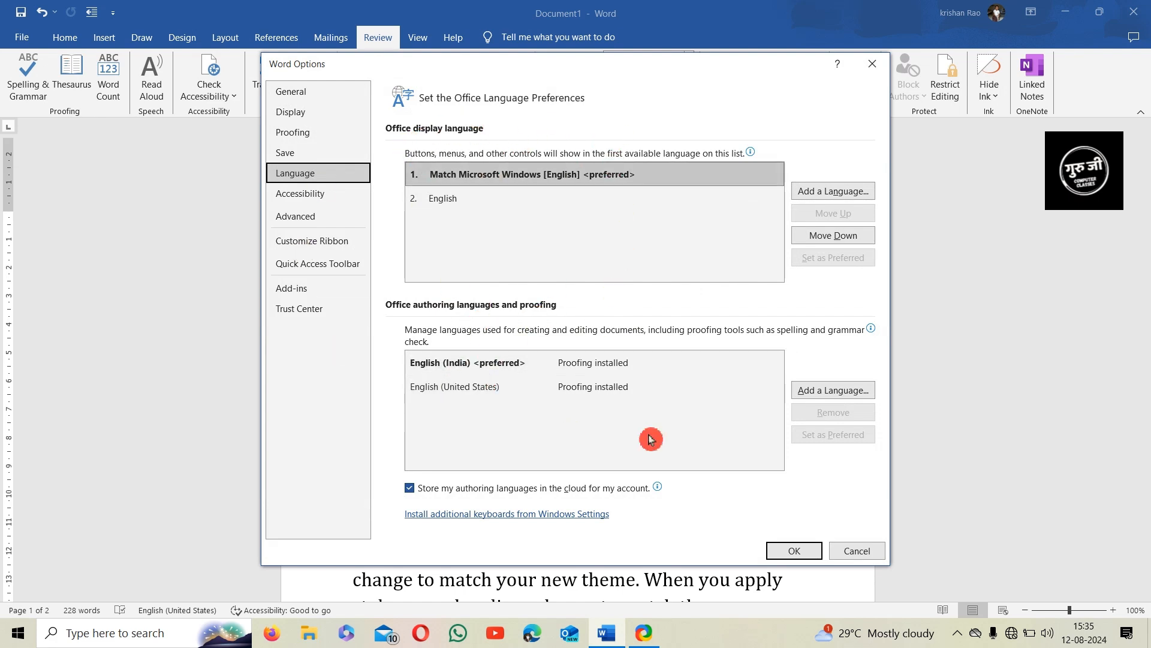
Move the display language down and back up, keeping Match Microsoft Windows preferred, and close Word Options
left_click(557, 394)
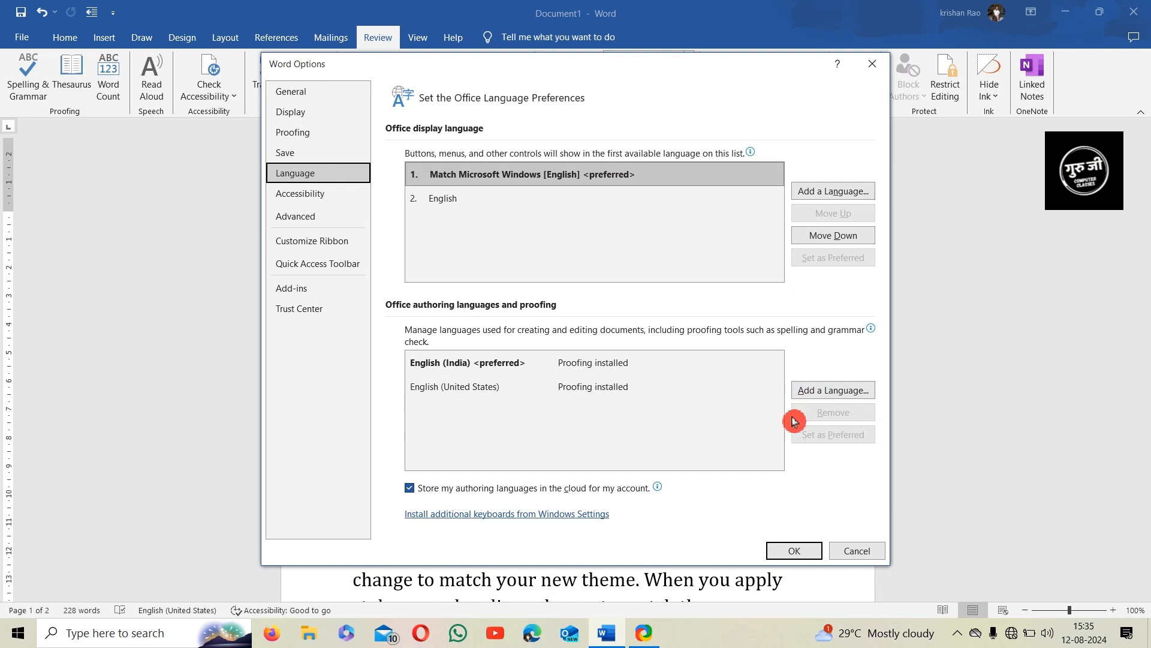
left_click(834, 237)
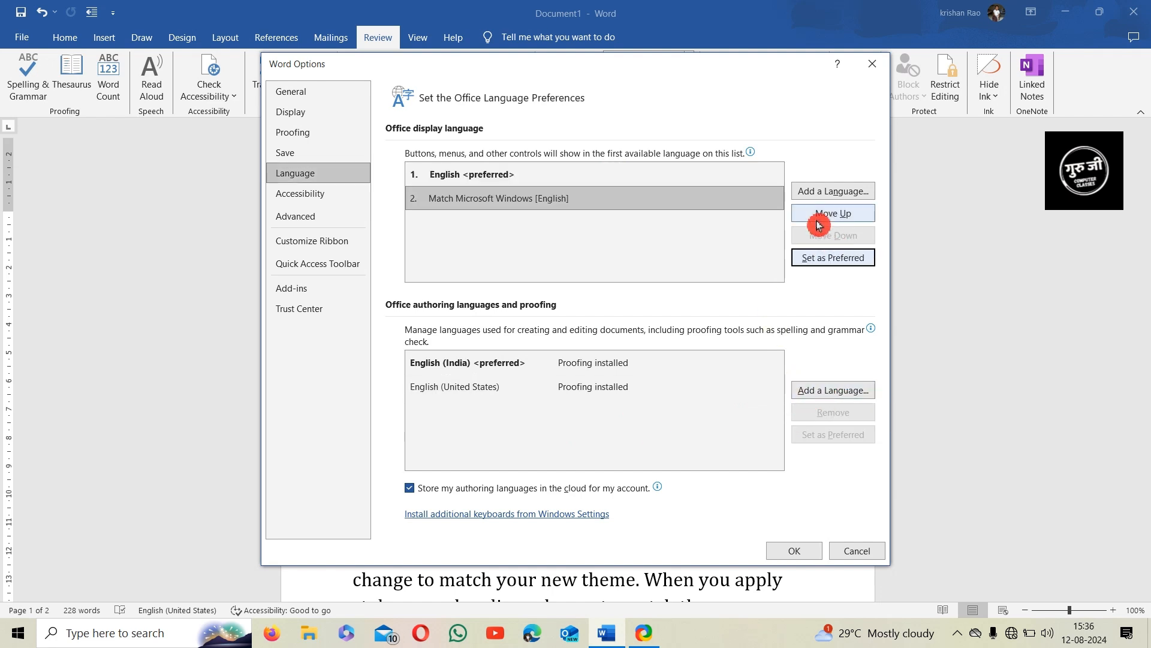
left_click(831, 215)
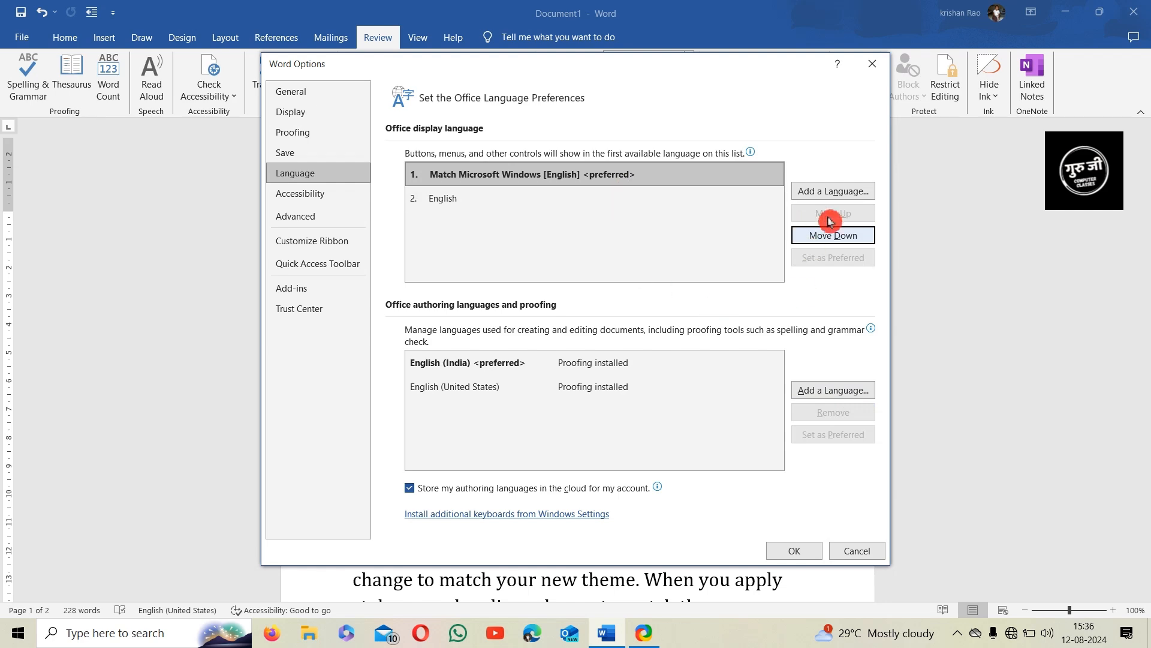
left_click(873, 63)
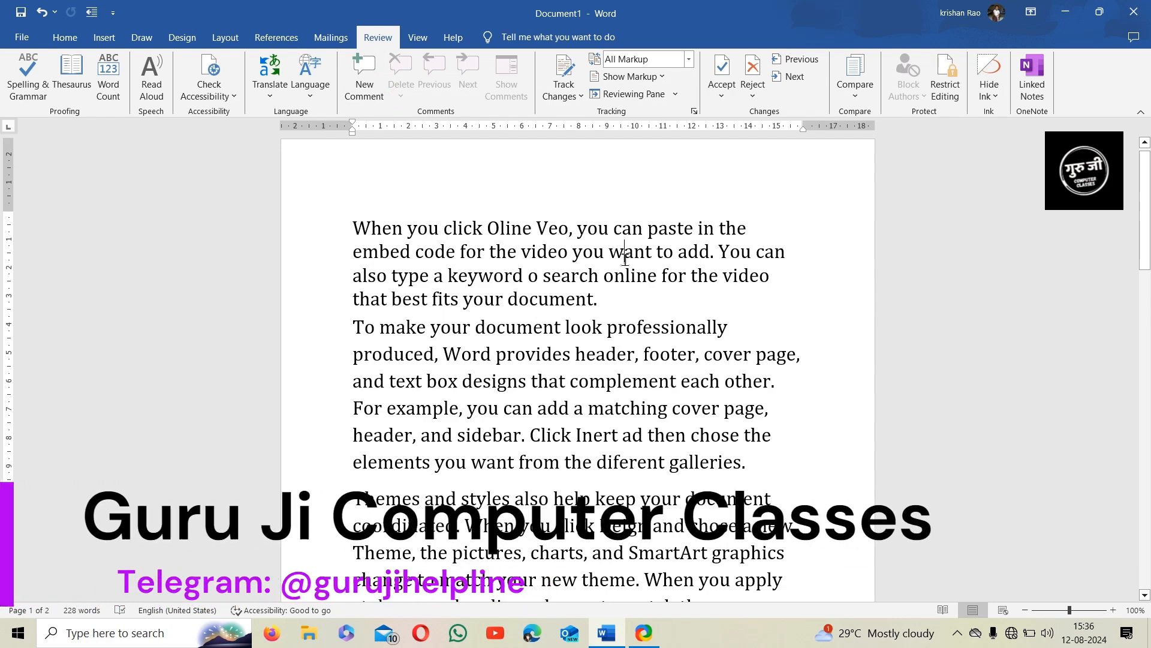
Comment 'GJHGJH' on want and insert an empty comment on complement
left_click(371, 91)
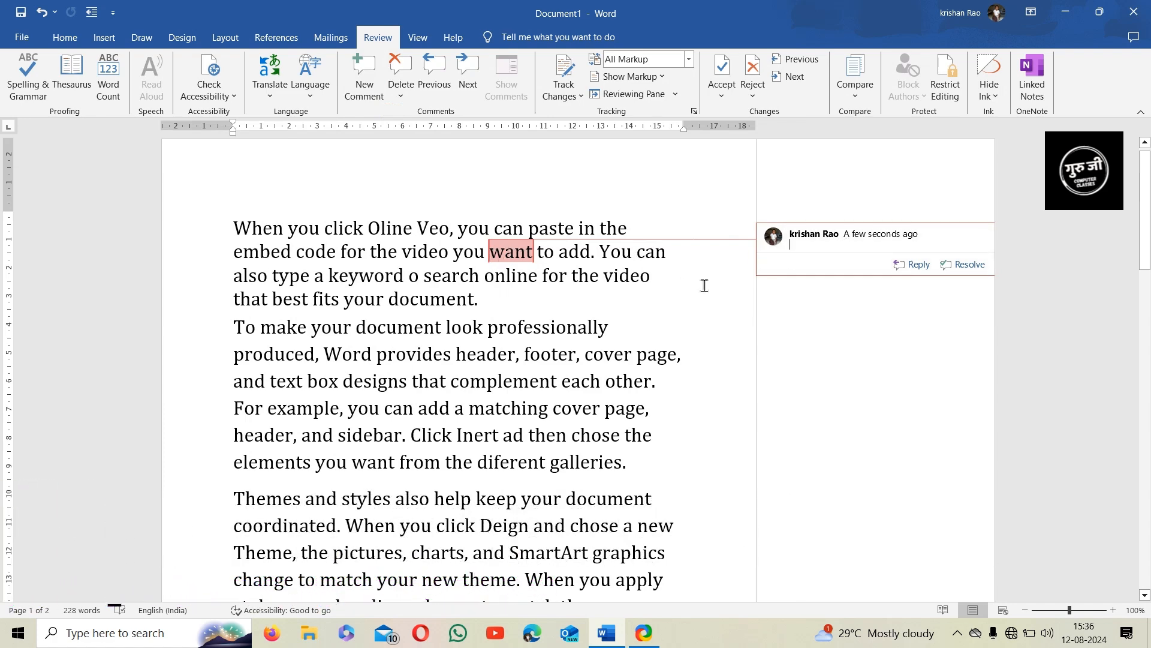
type("GJHGJHGJ")
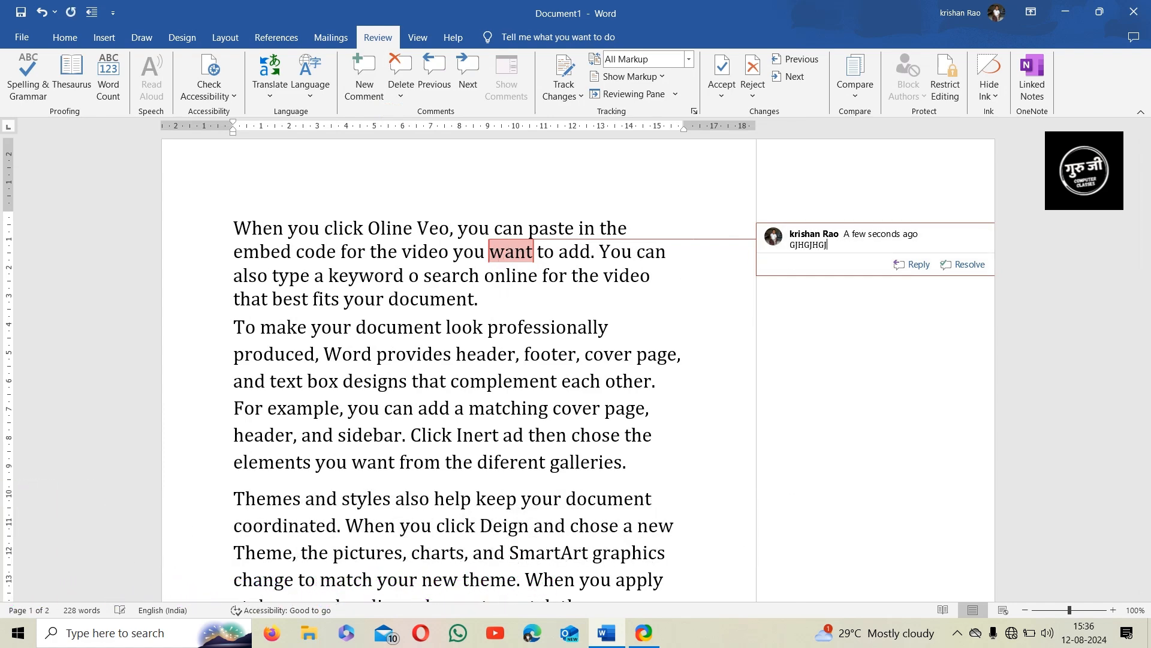
left_click(514, 382)
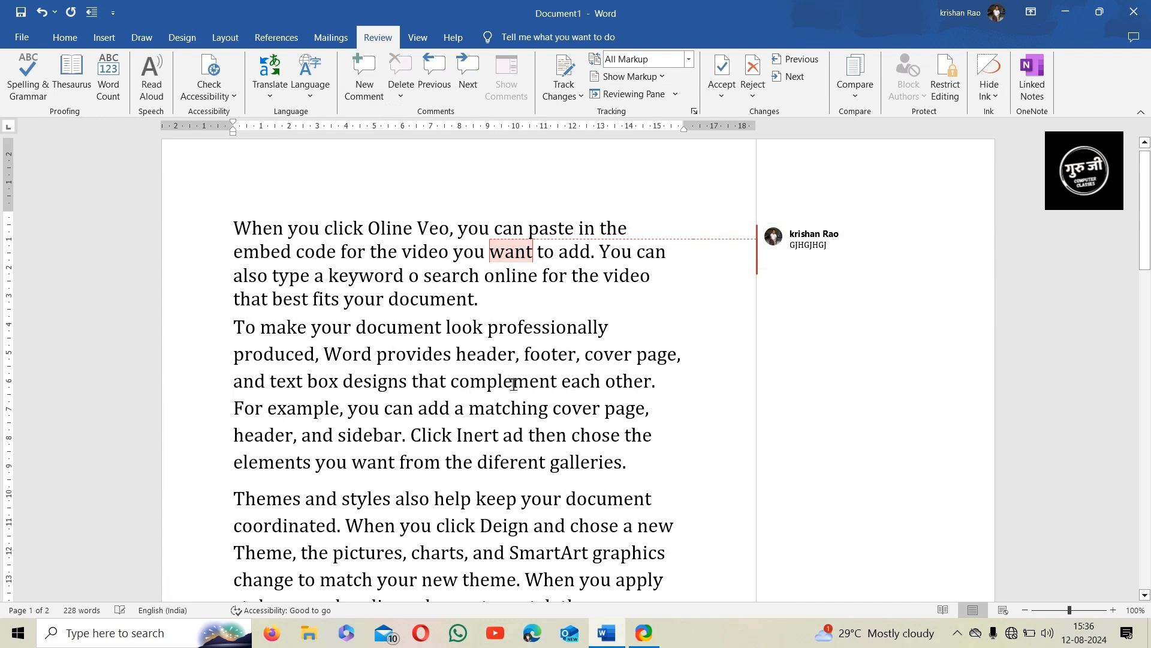
left_click(365, 78)
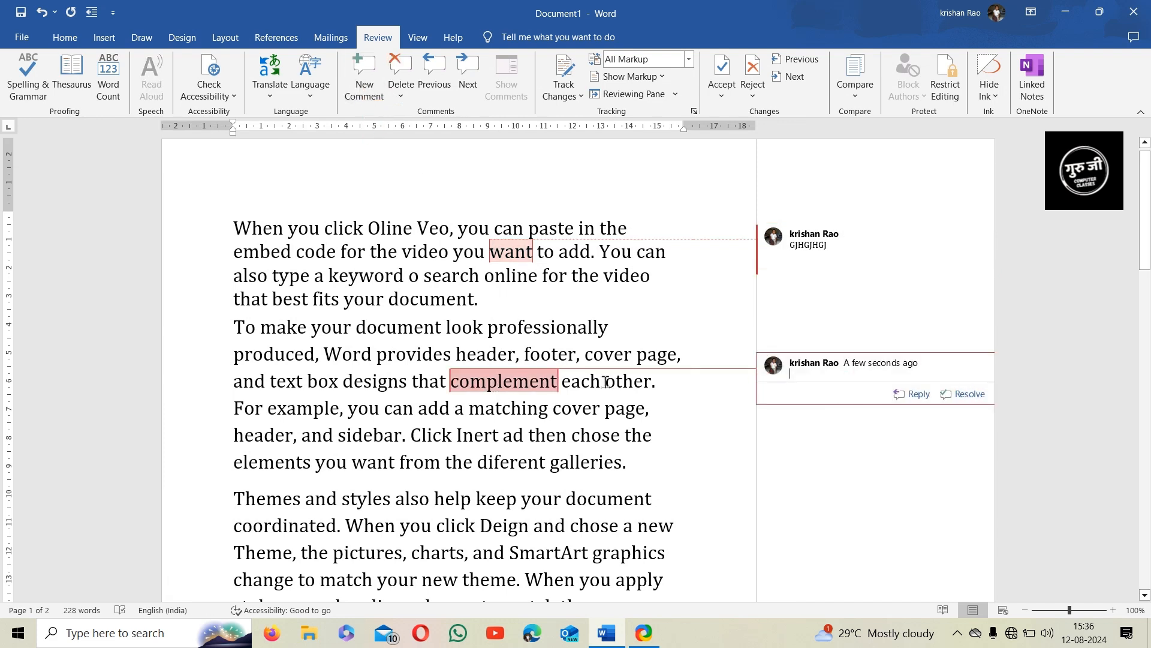
Comment 'KJH' on diferent and fill the complement comment with 'KHKJH'
scroll(602, 381, "down", 1)
left_click(495, 394)
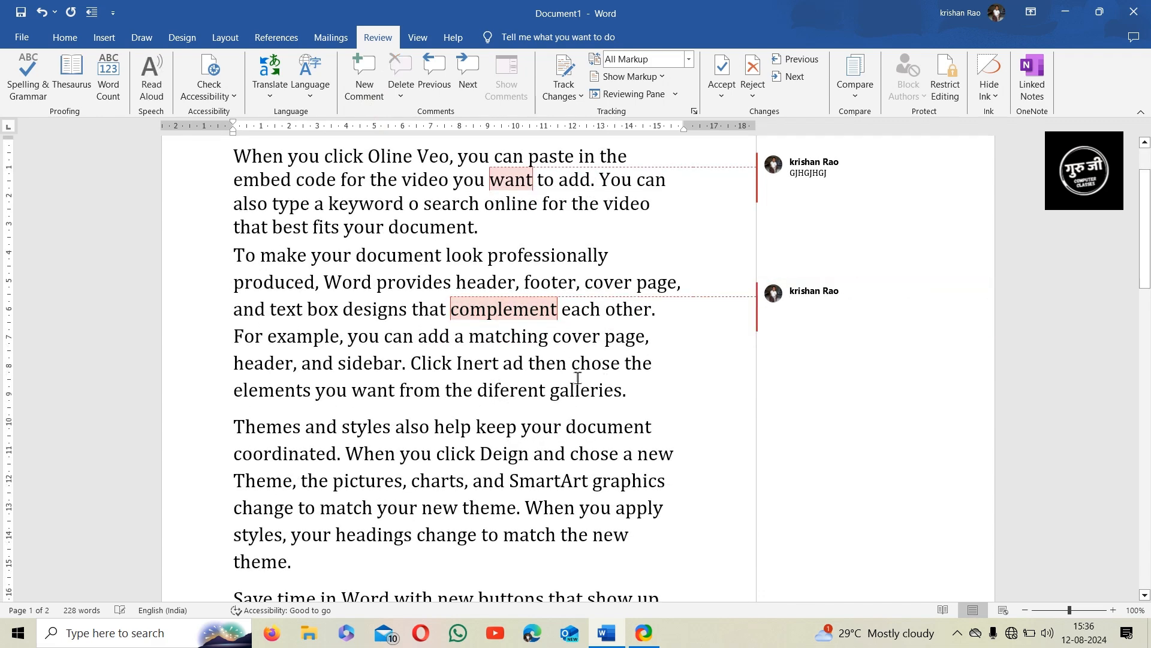
left_click(367, 84)
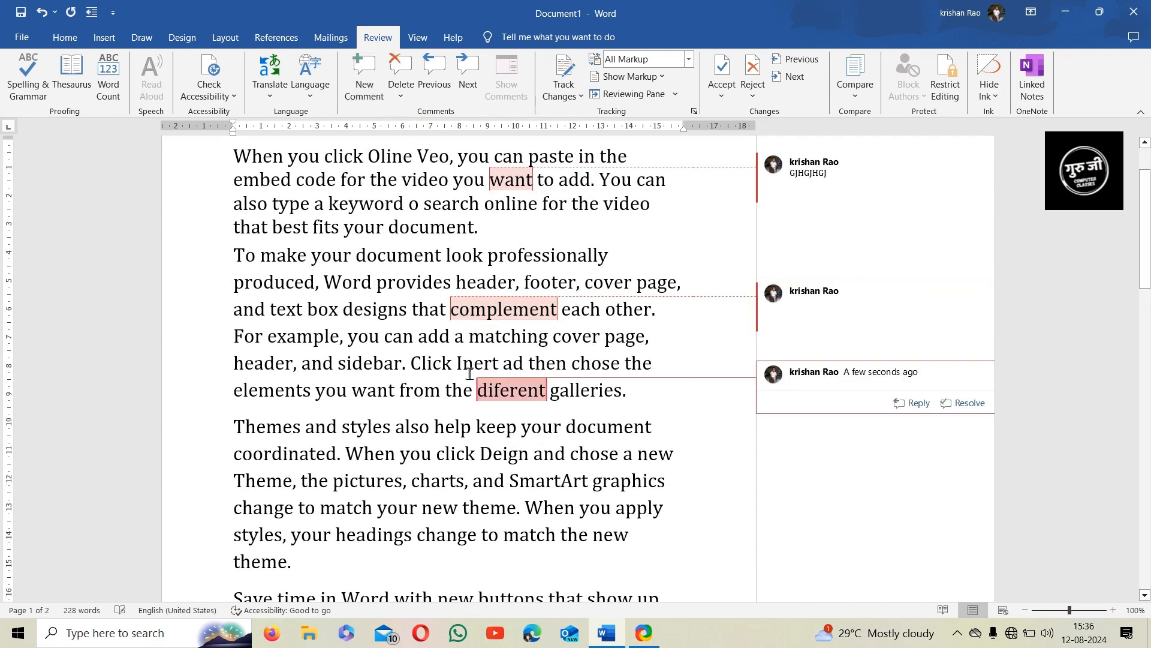
type("KJHKJHKH")
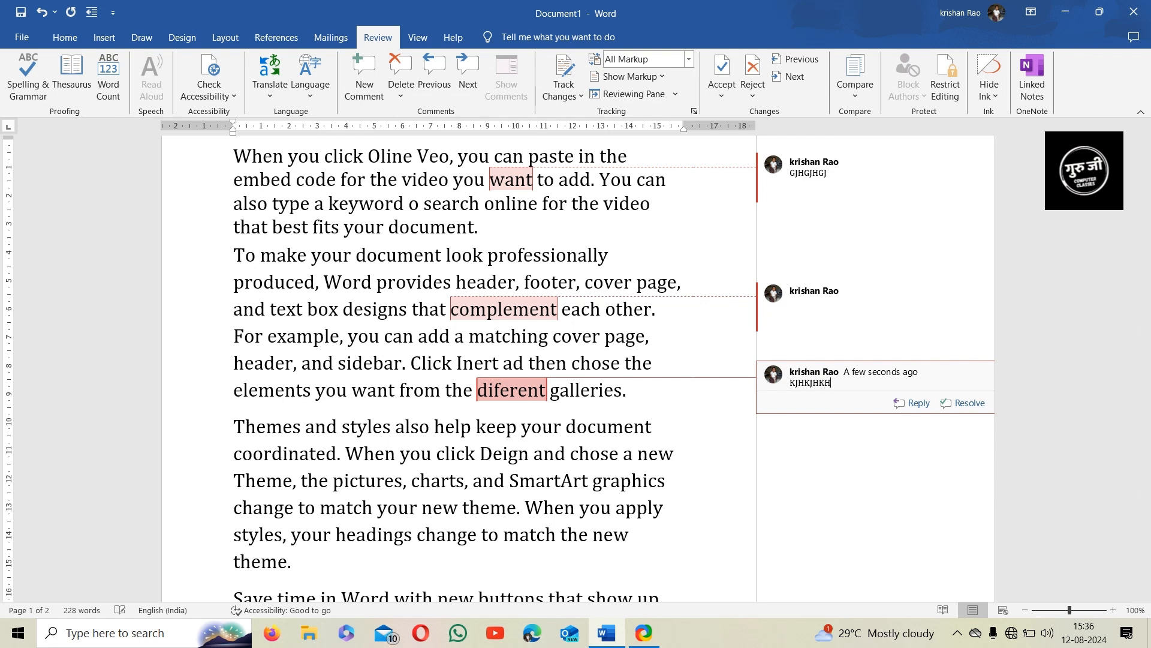
left_click(841, 304)
type("KHKJH")
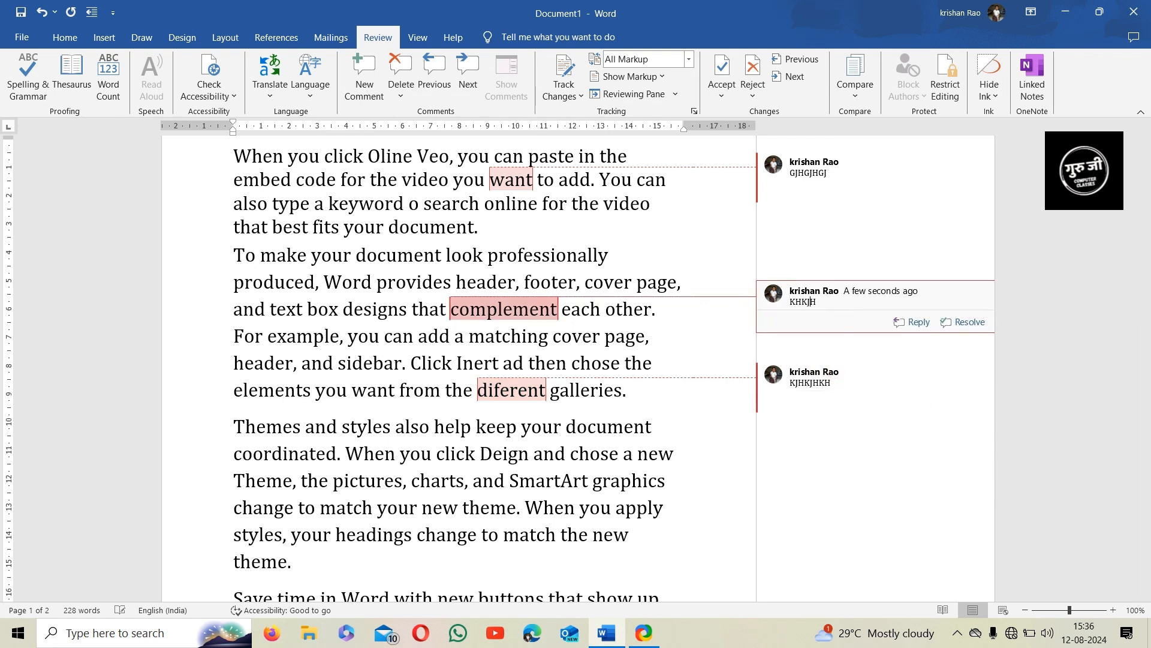
Add the comment 'LLKJHG' on SmartArt, then step back to the previous comment
left_click(537, 481)
left_click(369, 99)
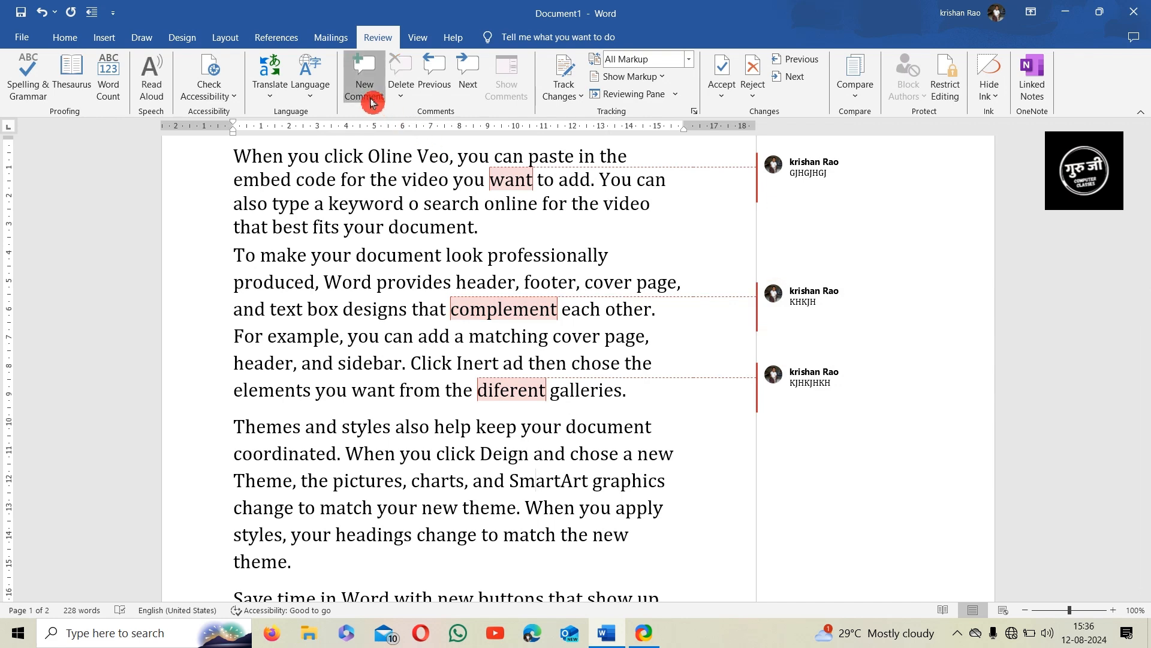
type("LLKJHGJK")
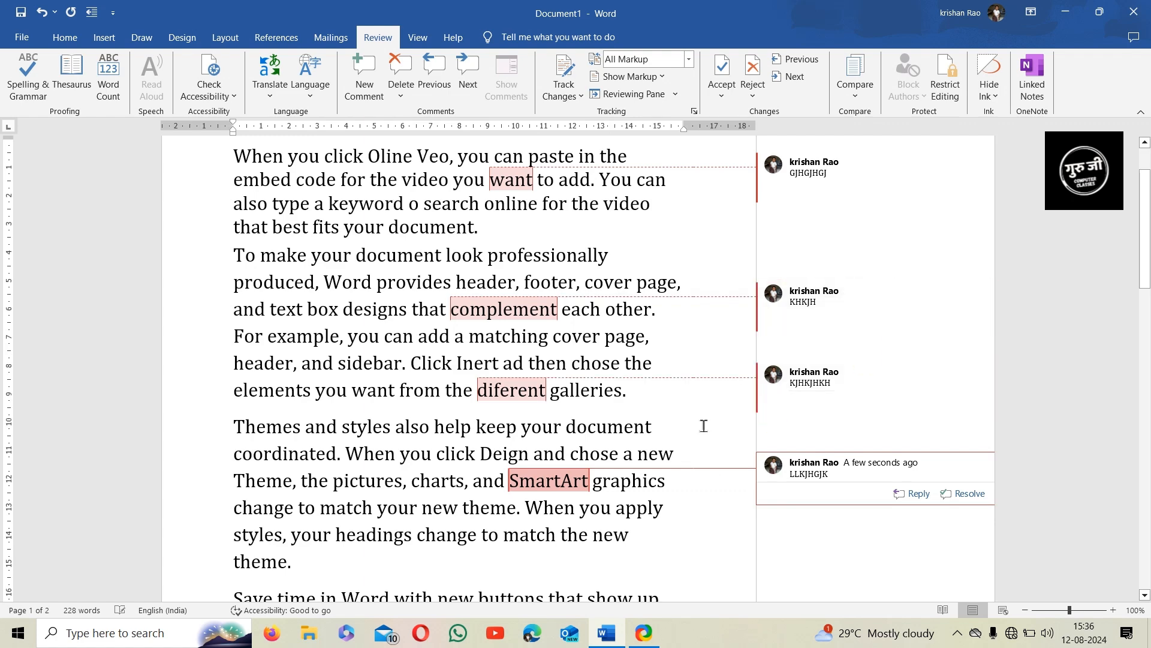
scroll(690, 424, "up", 2)
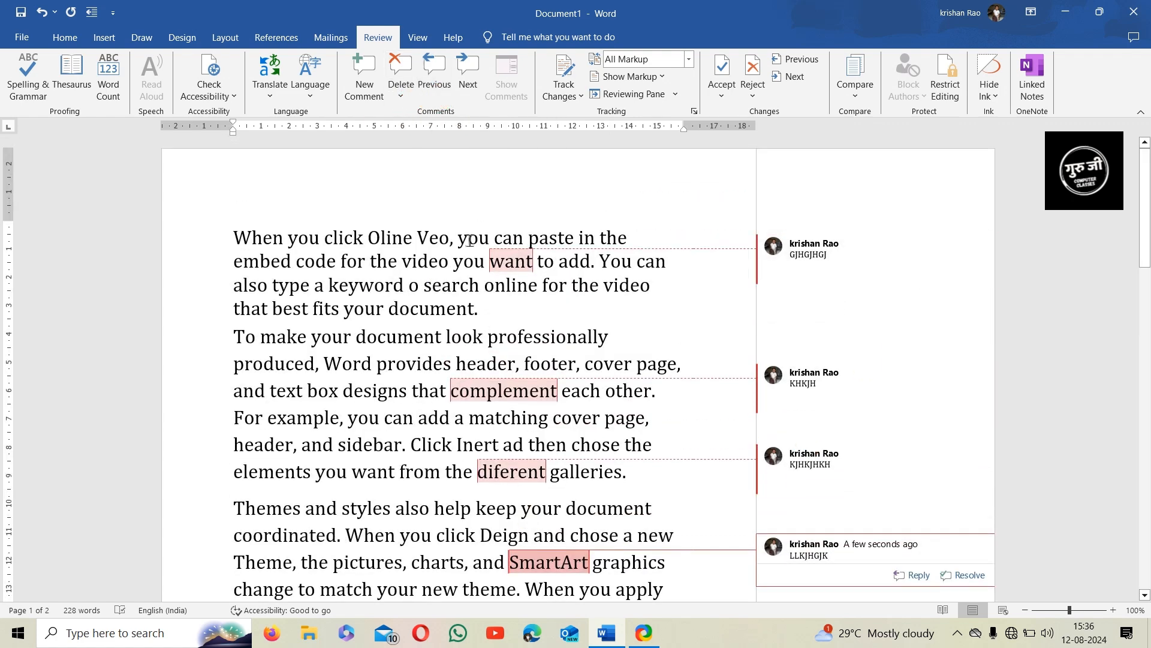
left_click(440, 90)
Step back through the comments to the first, then forward to the last
left_click(440, 90)
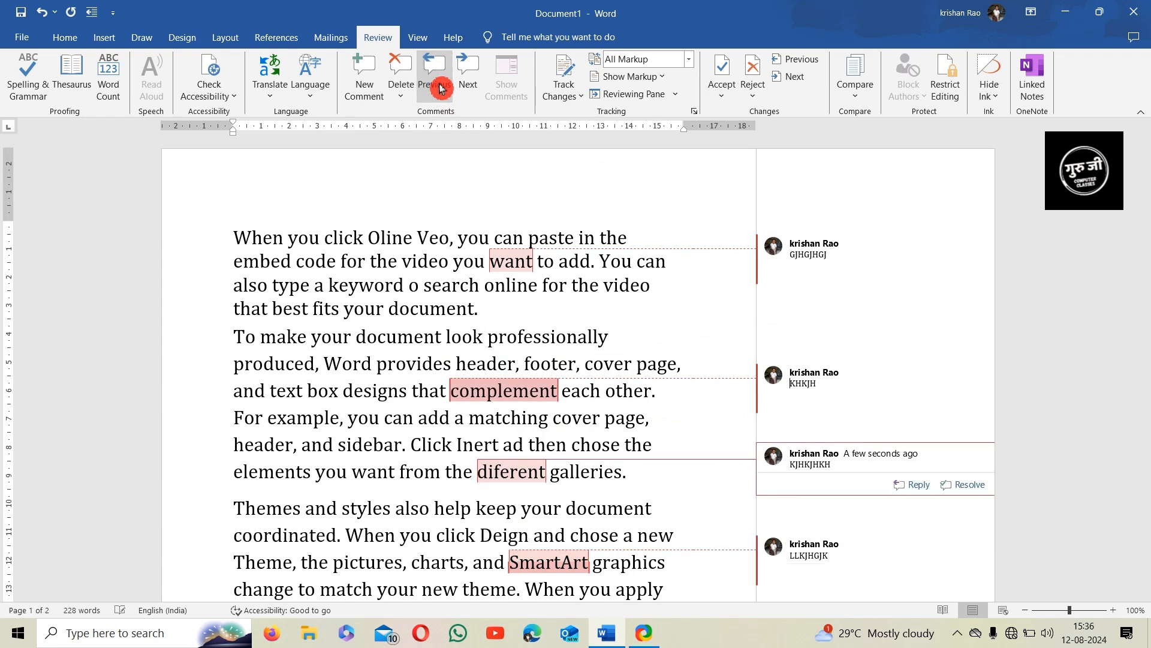
left_click(440, 91)
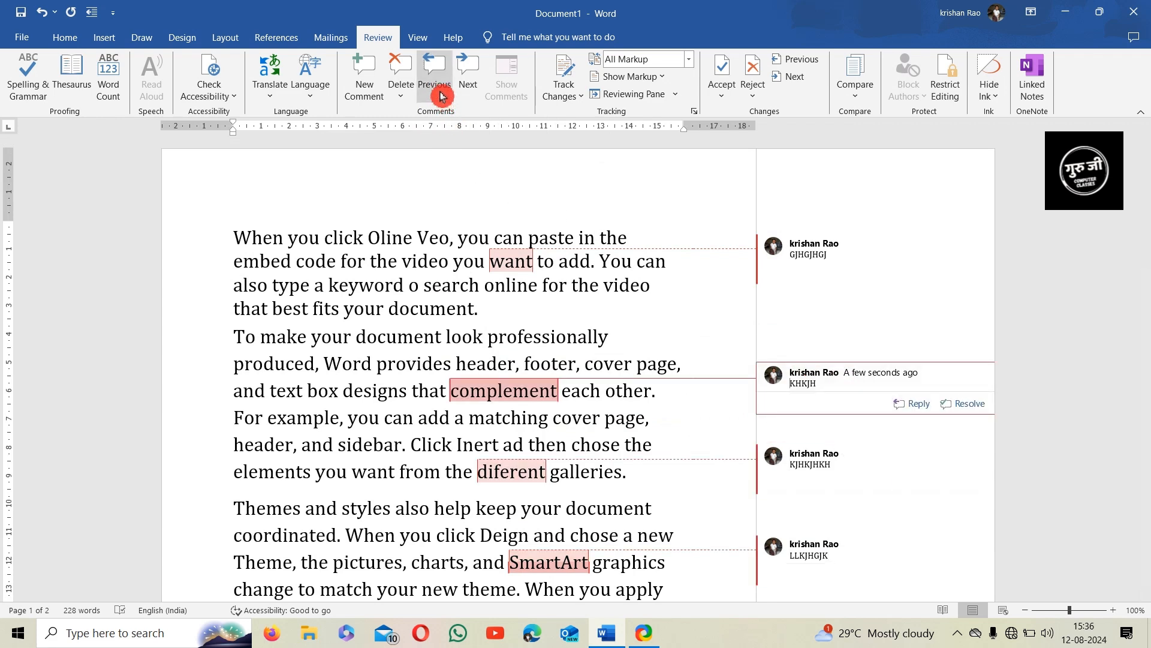
left_click(470, 84)
left_click(470, 84)
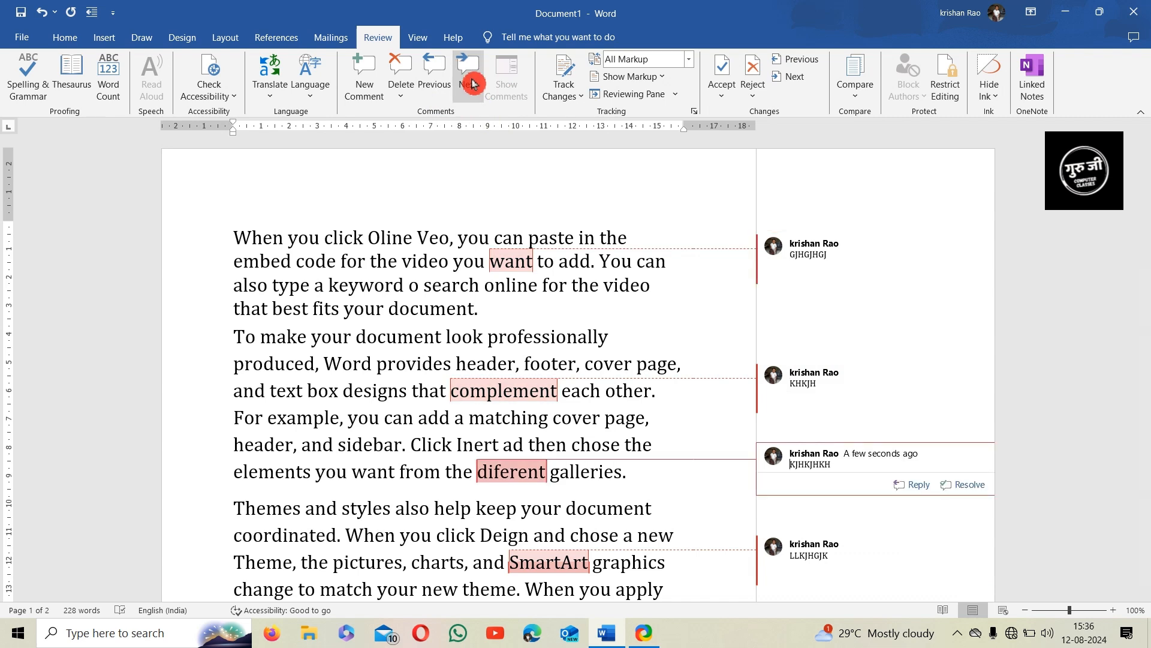
left_click(470, 84)
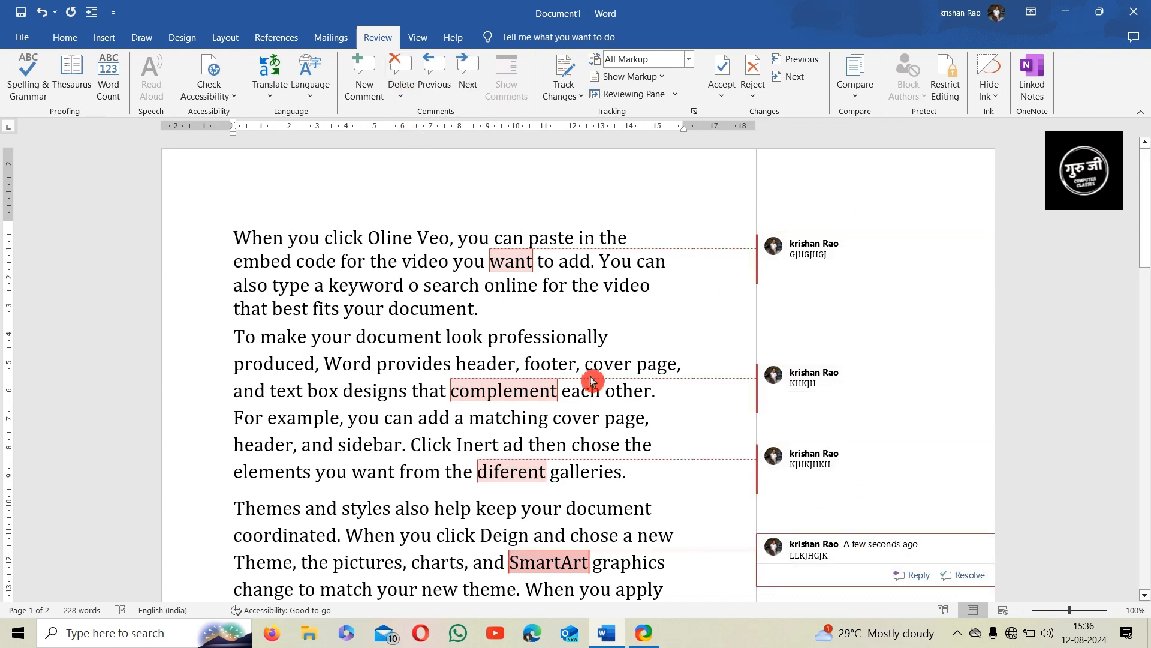
Delete the comment on complement and look over the remaining comments
left_click(539, 393)
left_click(407, 78)
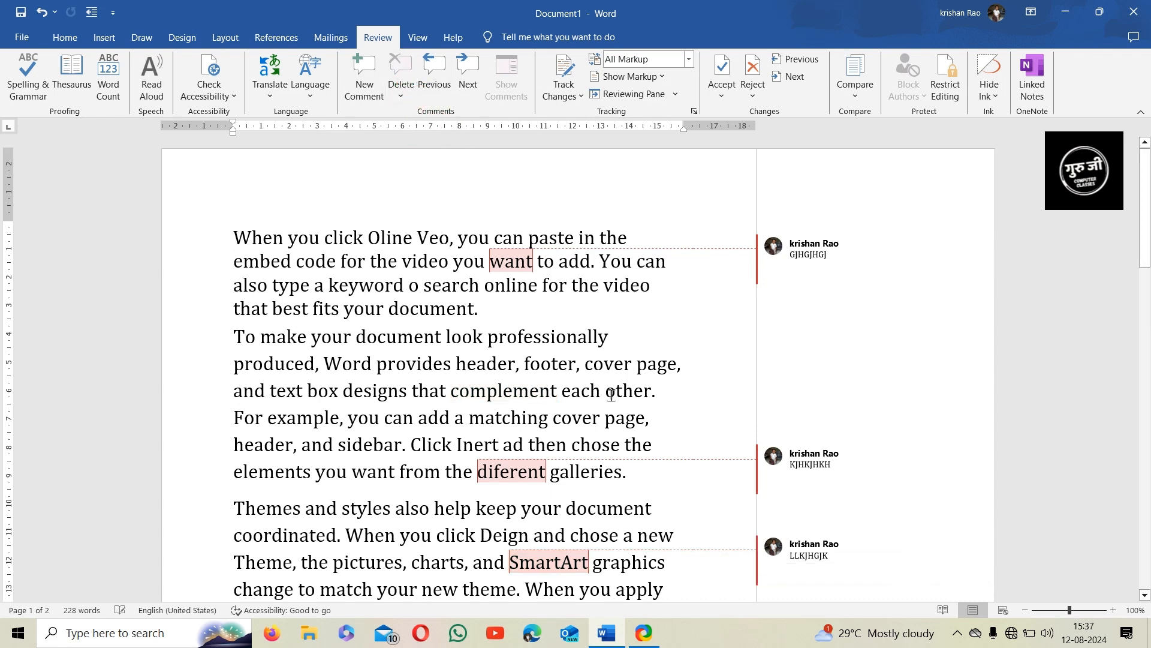
left_click(402, 96)
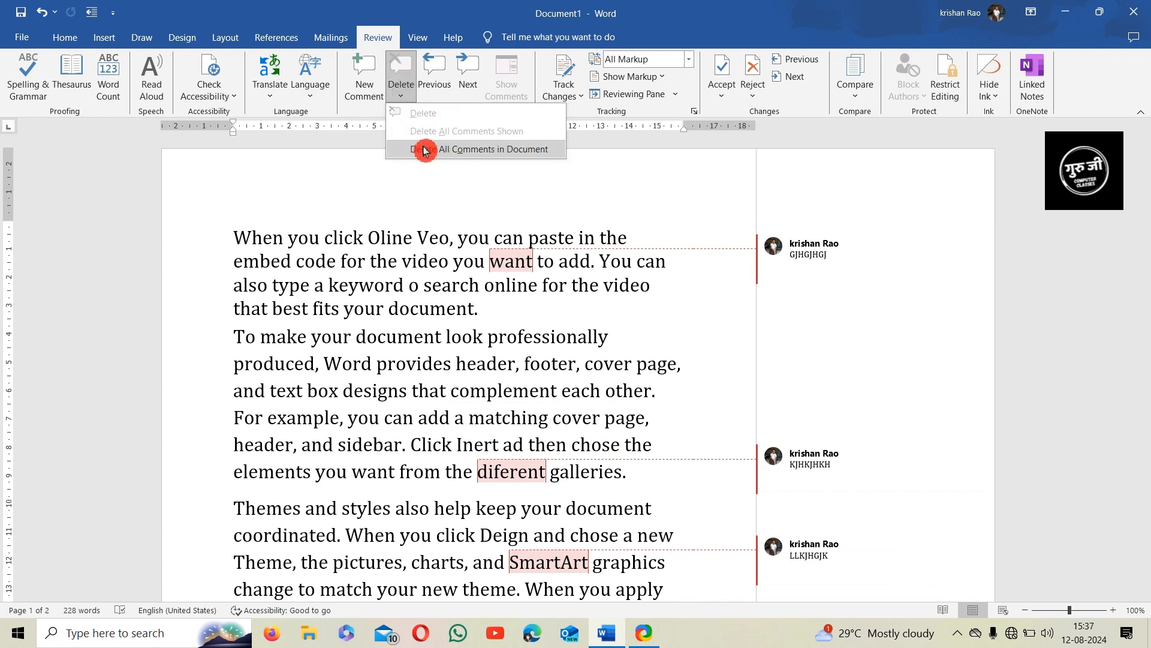
left_click(464, 364)
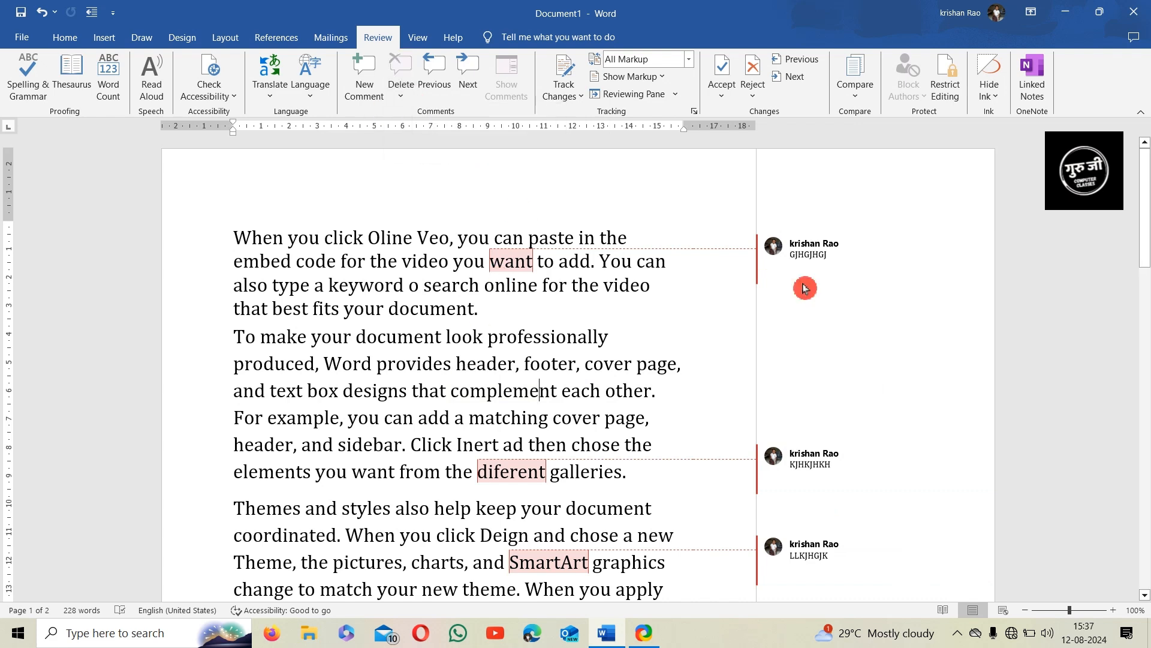
scroll(606, 393, "down", 1)
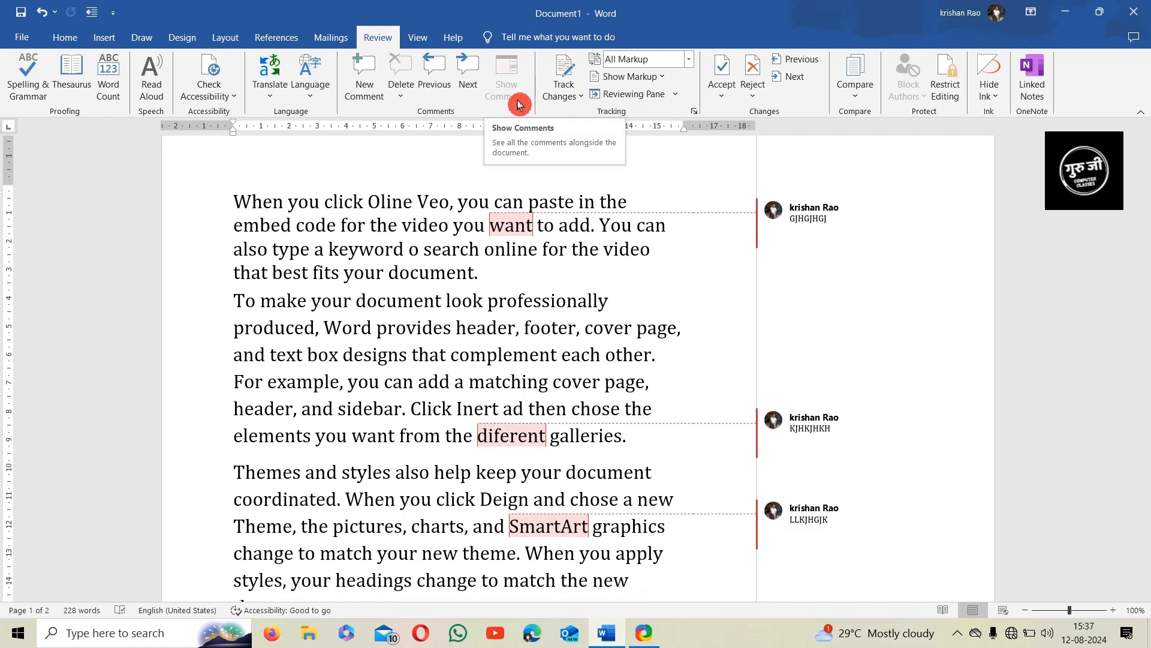
mouse_move(819, 446)
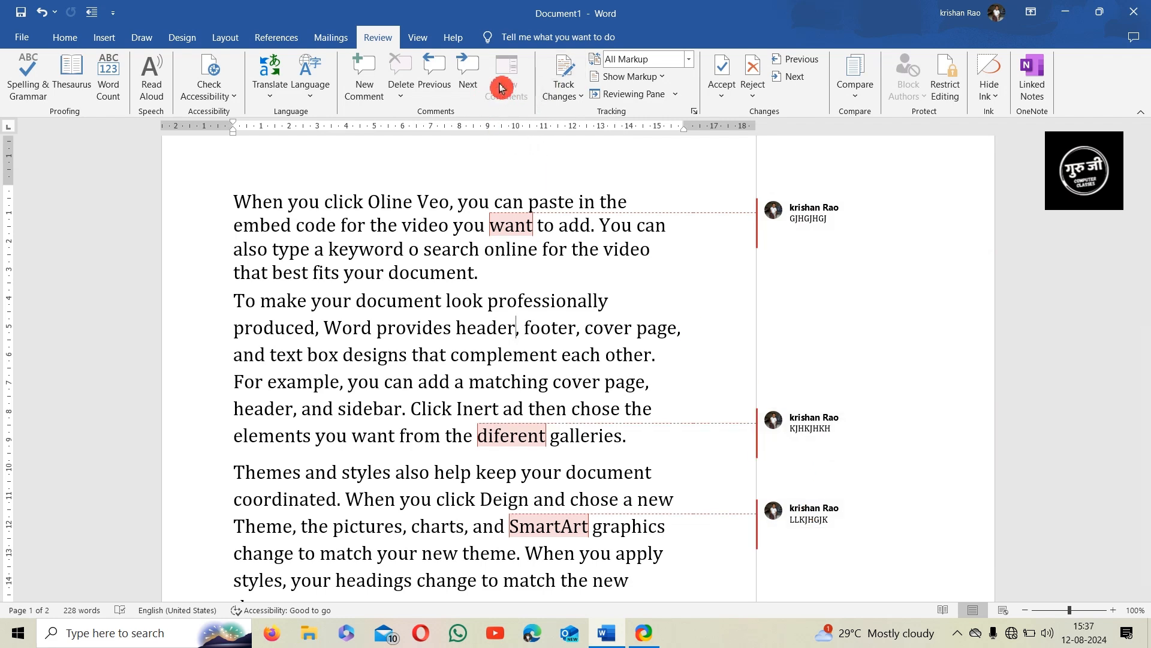
mouse_move(797, 514)
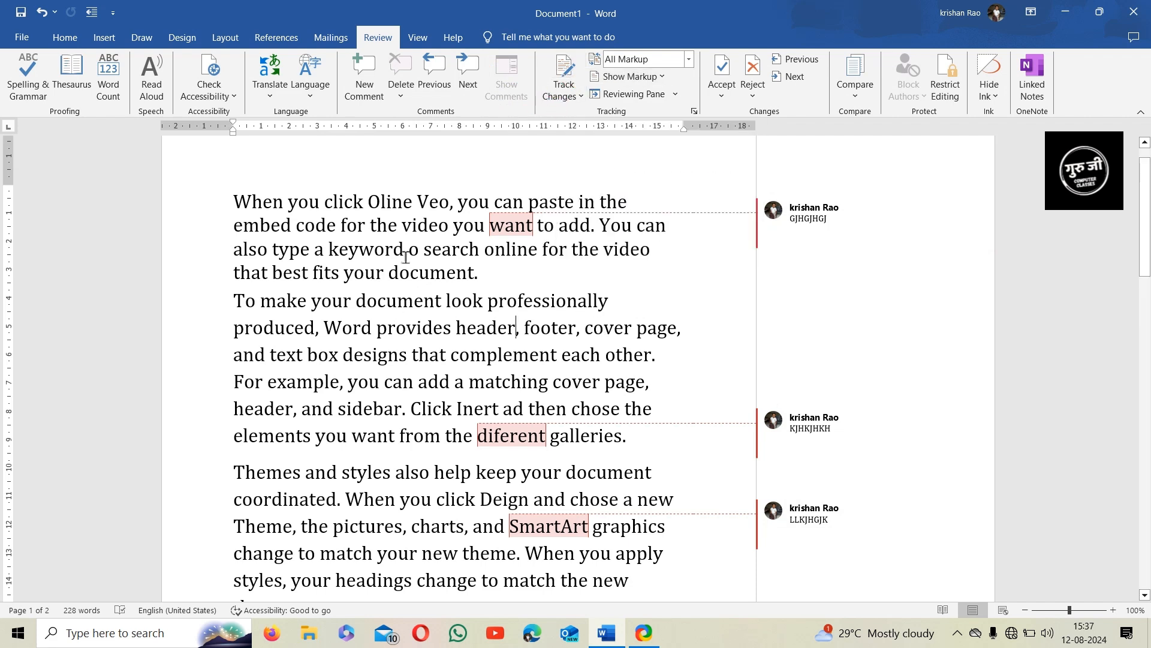
Turn on Track Changes, bold 'provides' and underline 'matching'
left_click(546, 87)
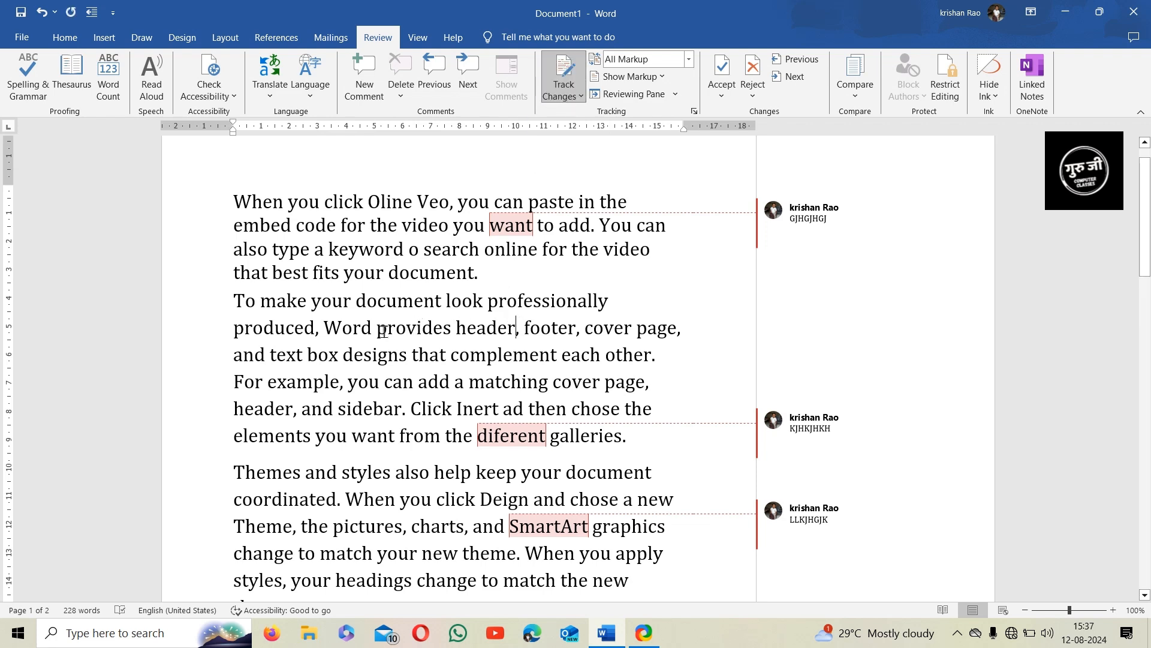
left_click_drag(381, 331, 451, 336)
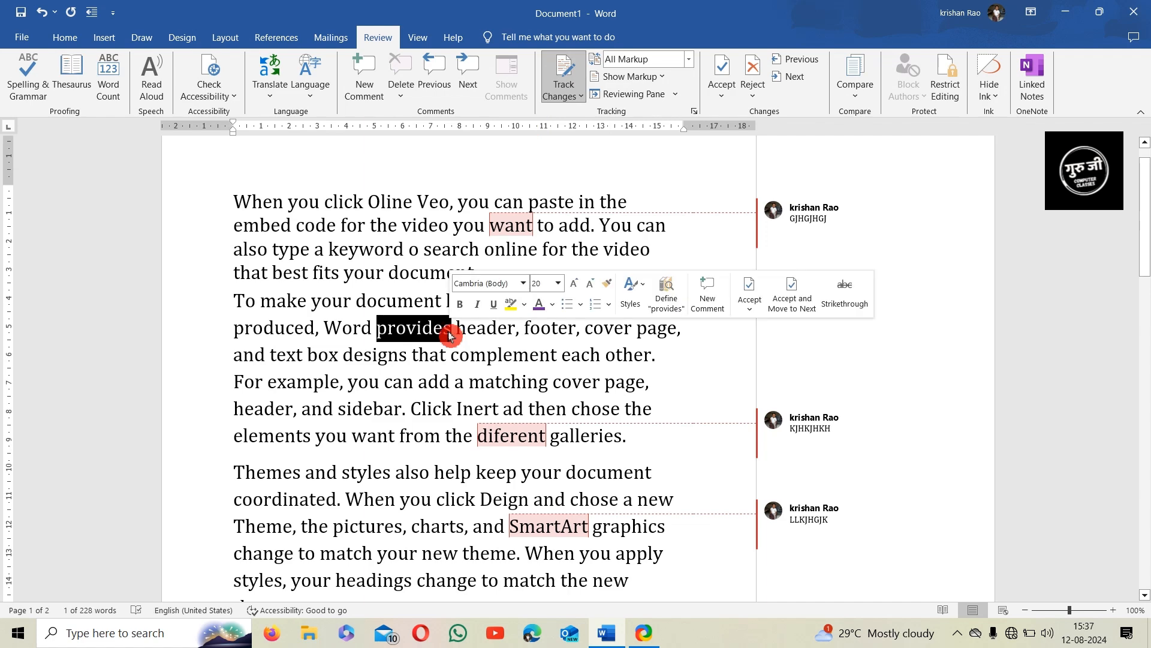
key("ctrl+b")
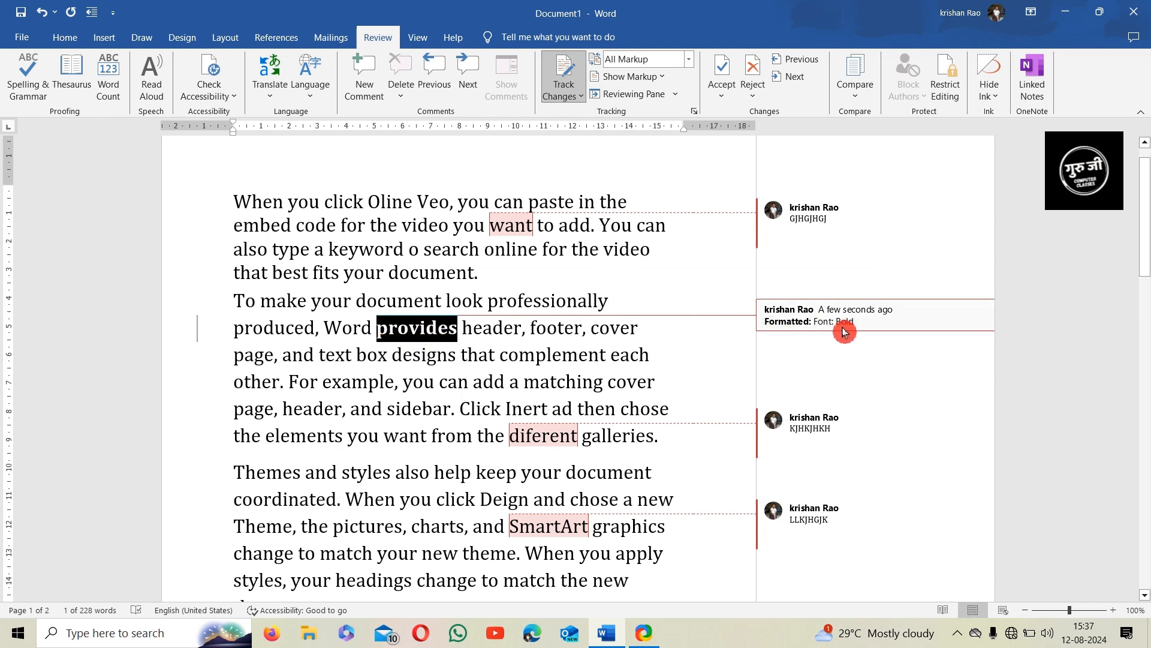
left_click(566, 387)
left_click_drag(533, 389, 602, 389)
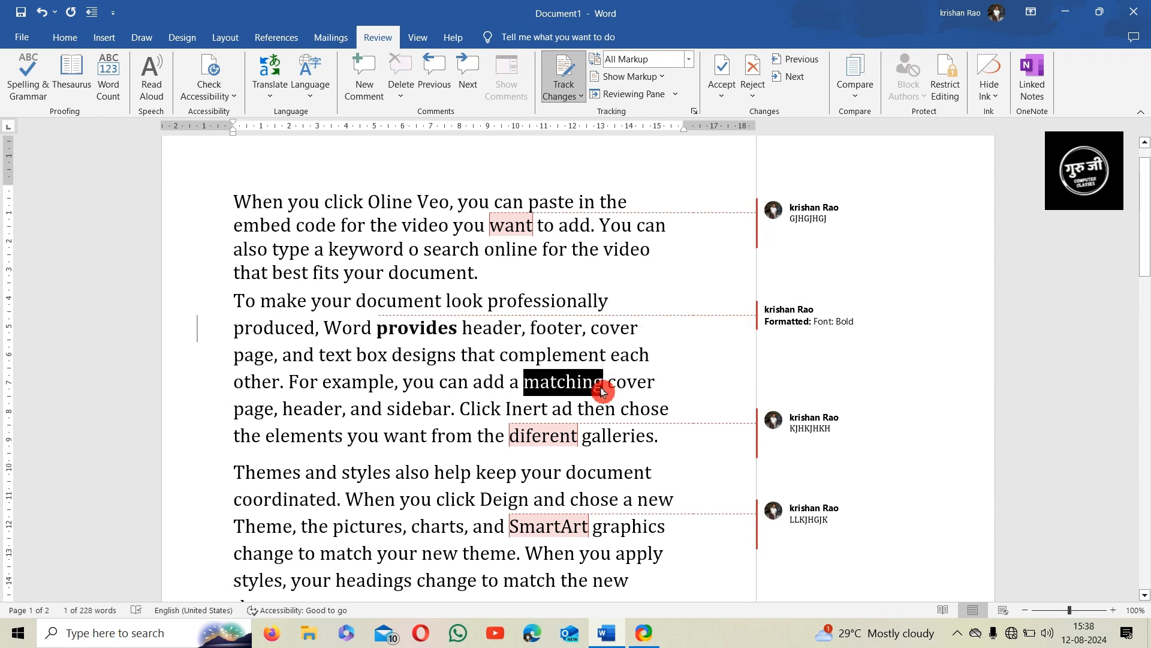
key("ctrl+u")
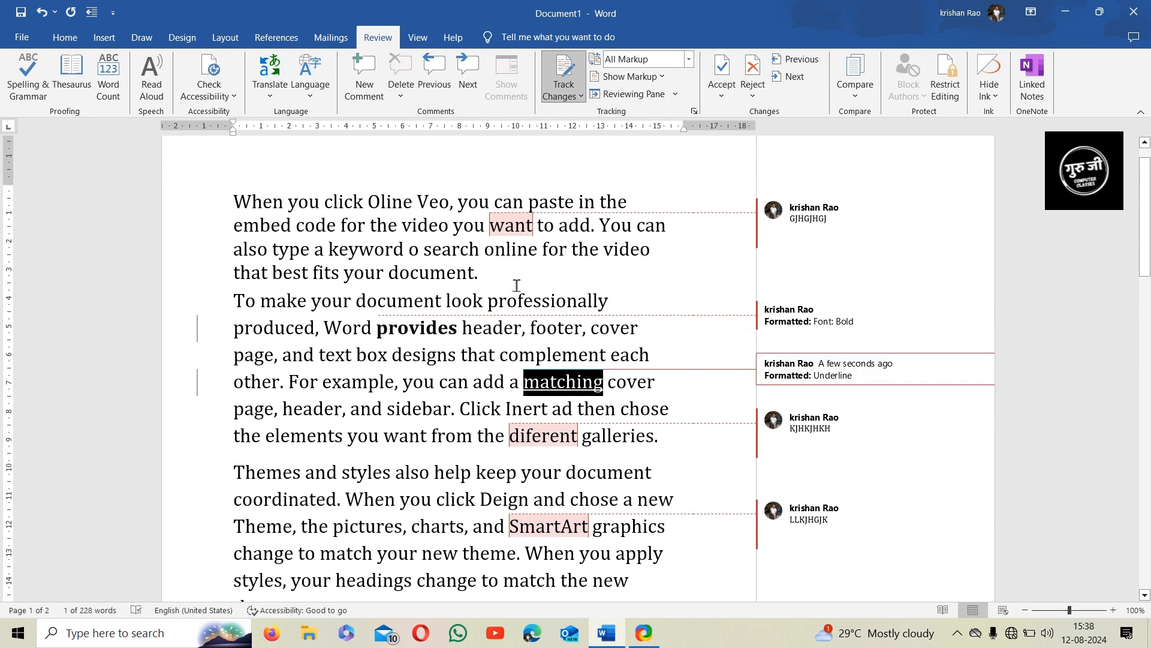
Delete 'help' as a tracked change and switch to Simple Markup
left_click_drag(471, 478, 451, 477)
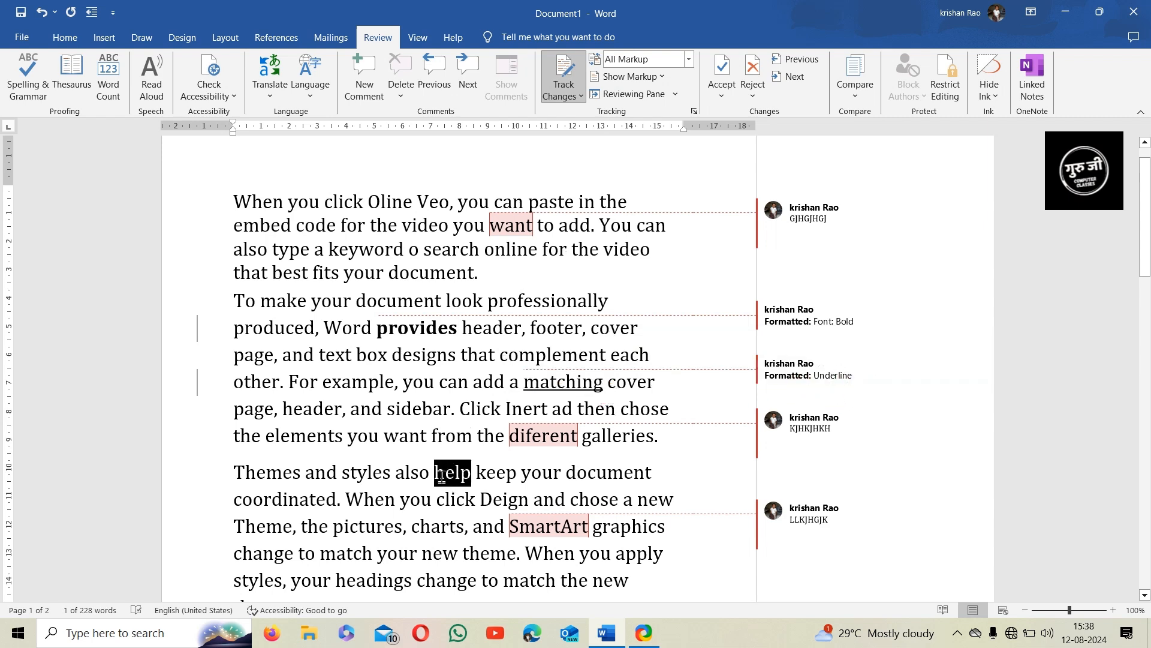
key("Delete")
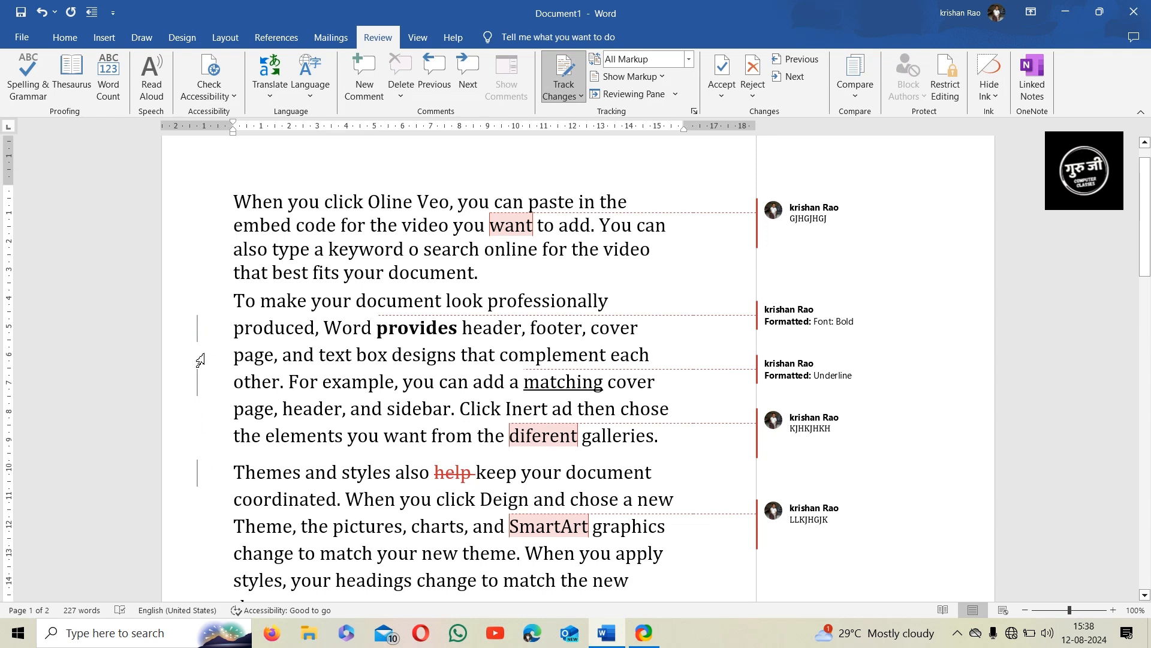
left_click(202, 477)
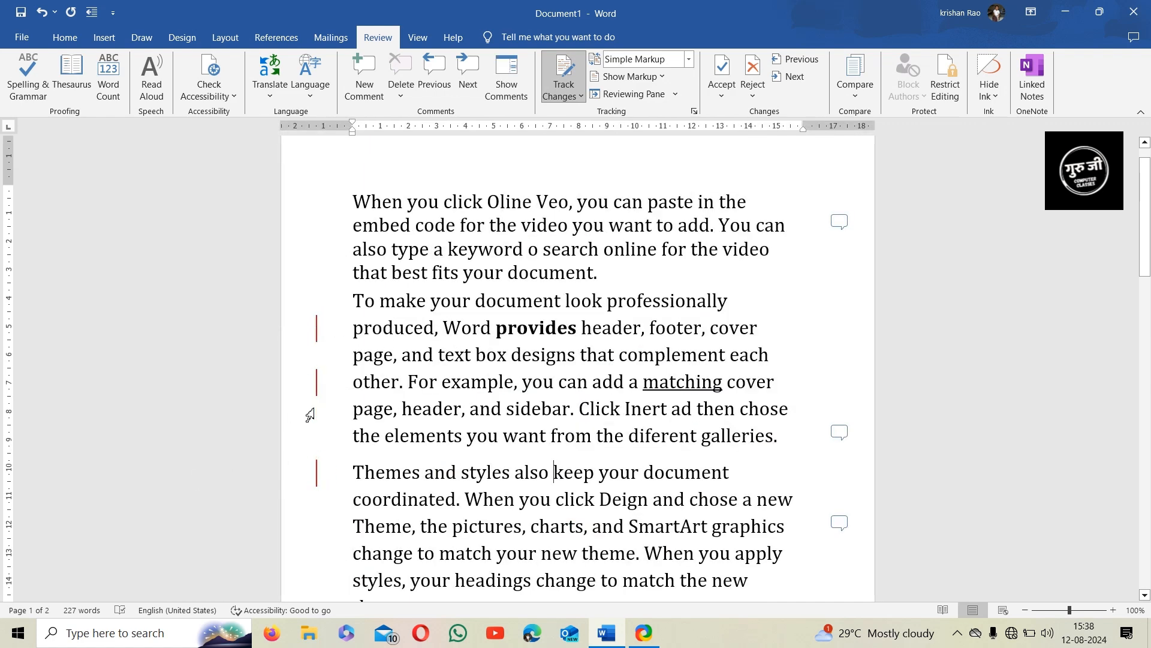
Show All Markup again and turn Track Changes off
left_click(319, 478)
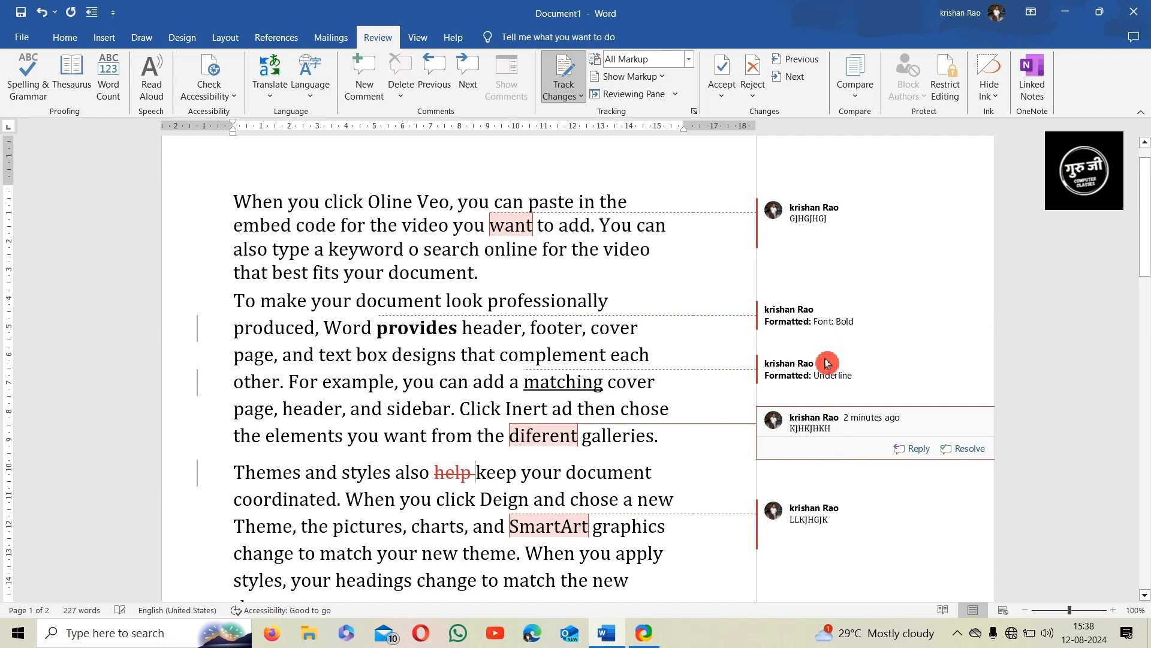
left_click(578, 96)
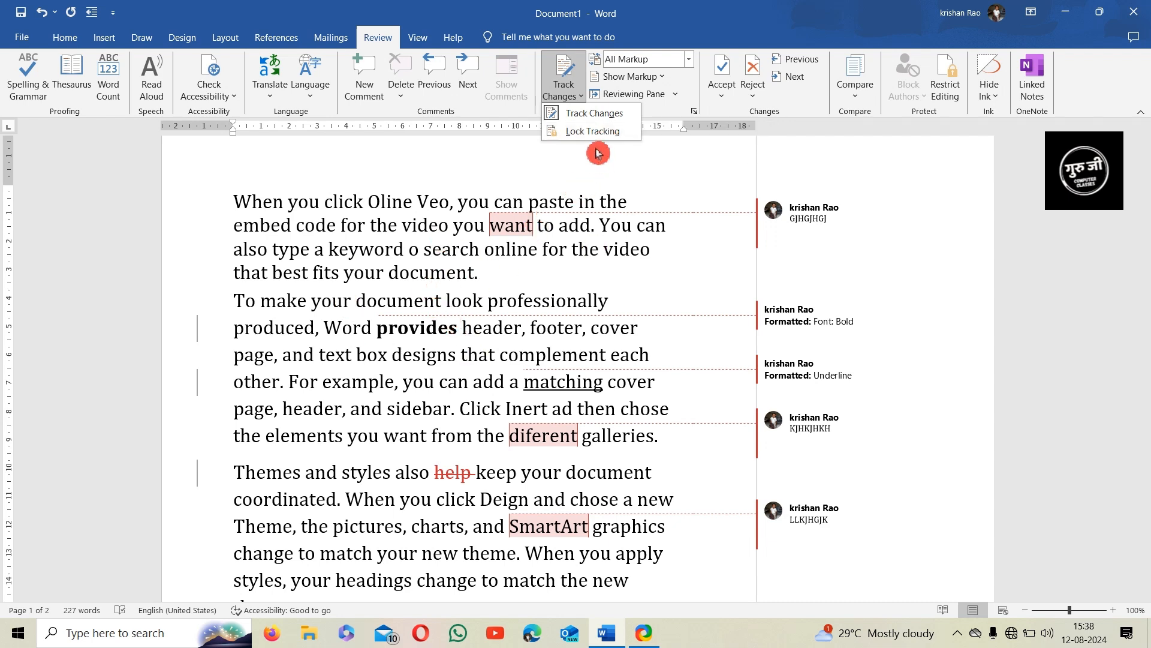
left_click(594, 114)
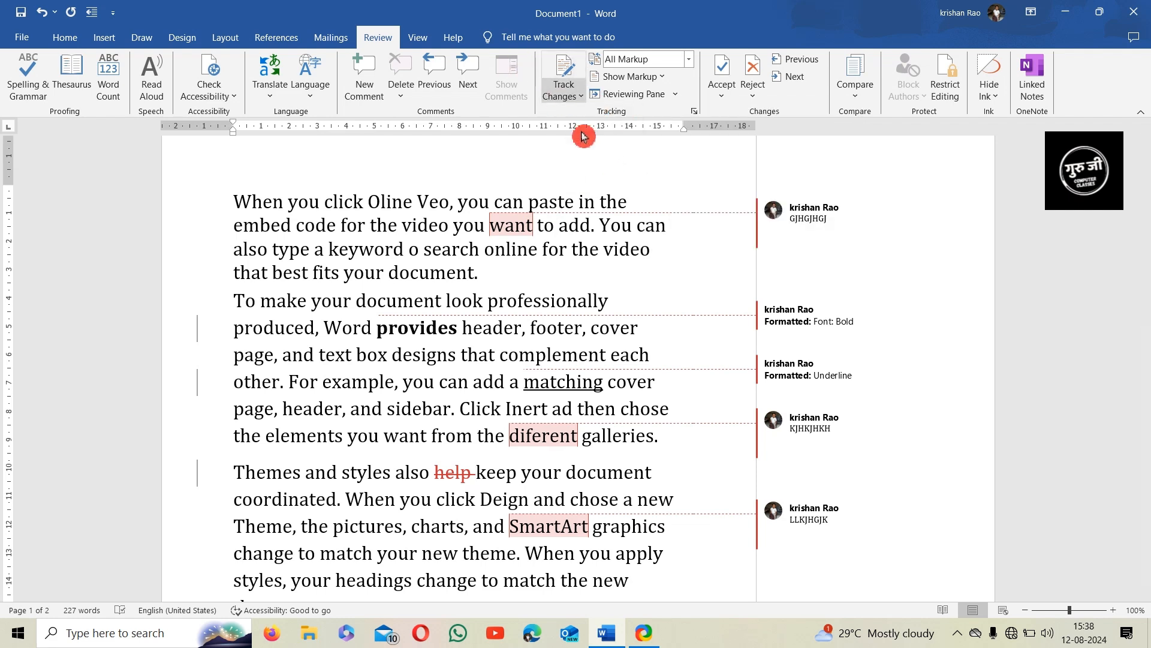
Cycle Display for Review through No Markup and Simple Markup, then back to All Markup
left_click(691, 59)
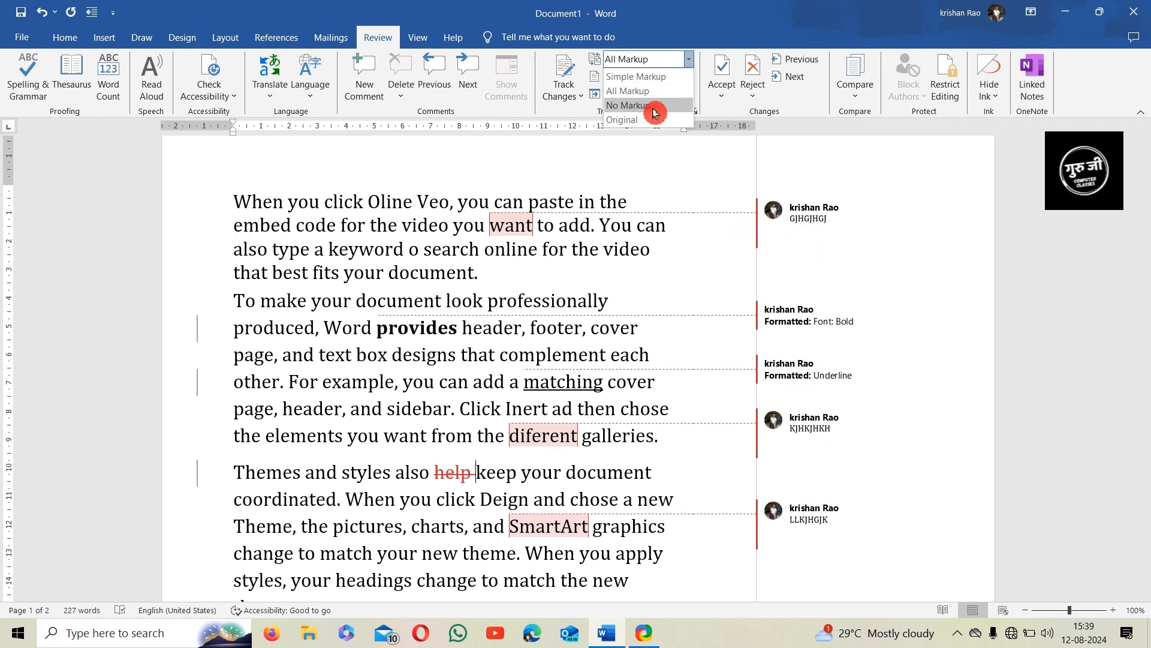
left_click(628, 106)
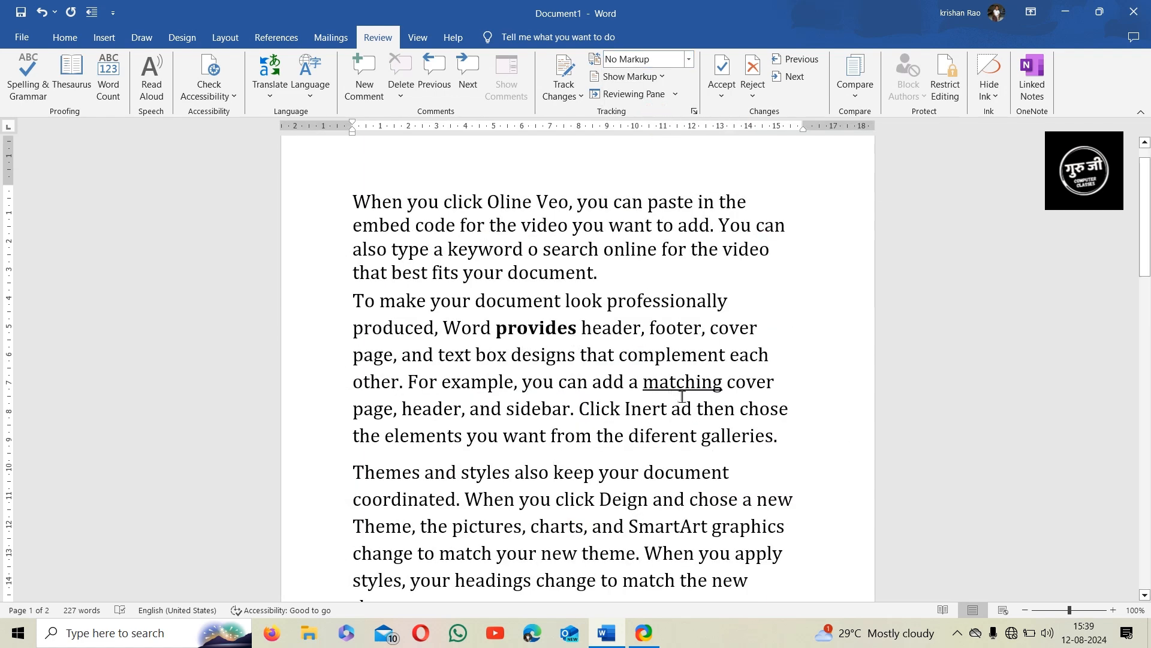
left_click(689, 60)
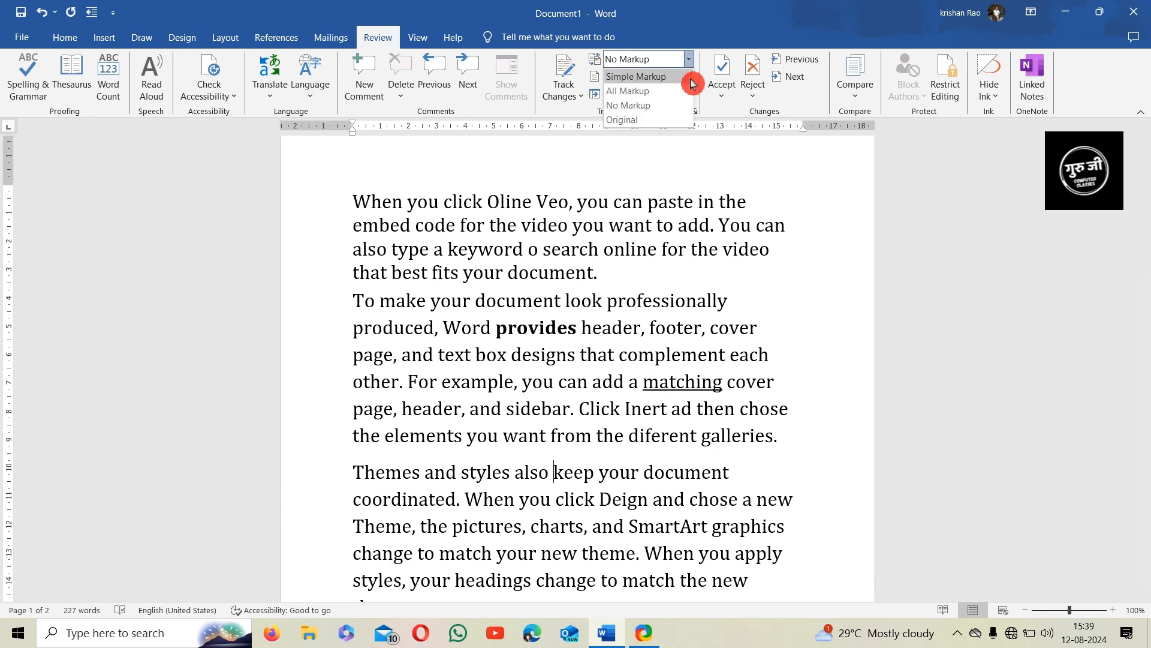
left_click(681, 84)
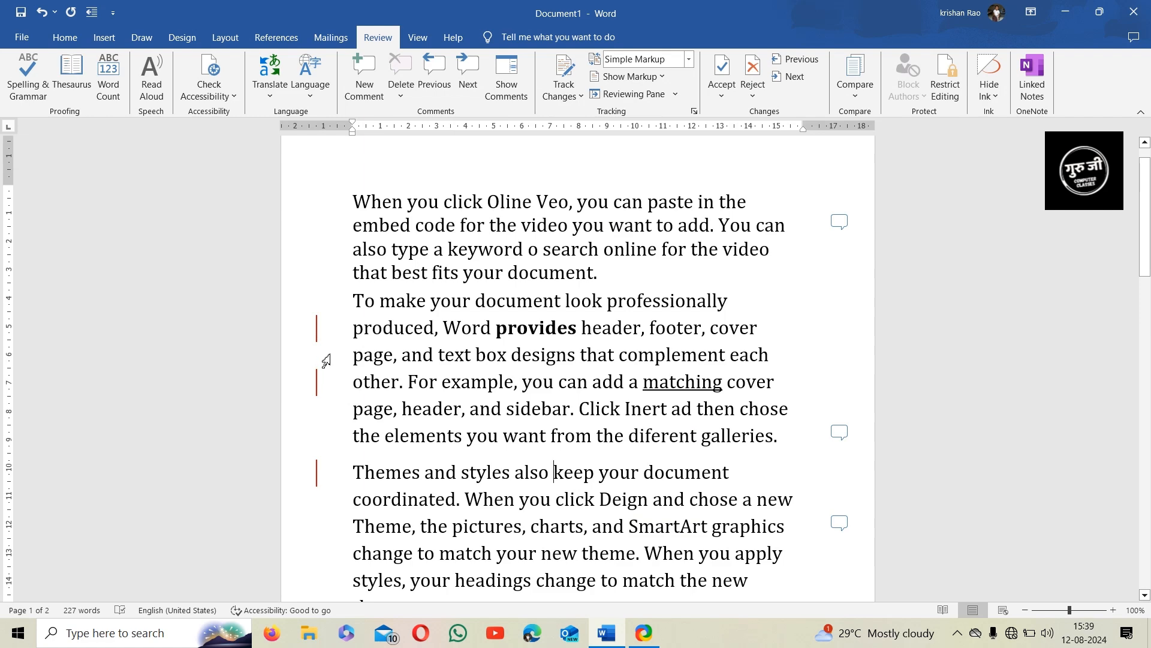
left_click(689, 59)
left_click(651, 91)
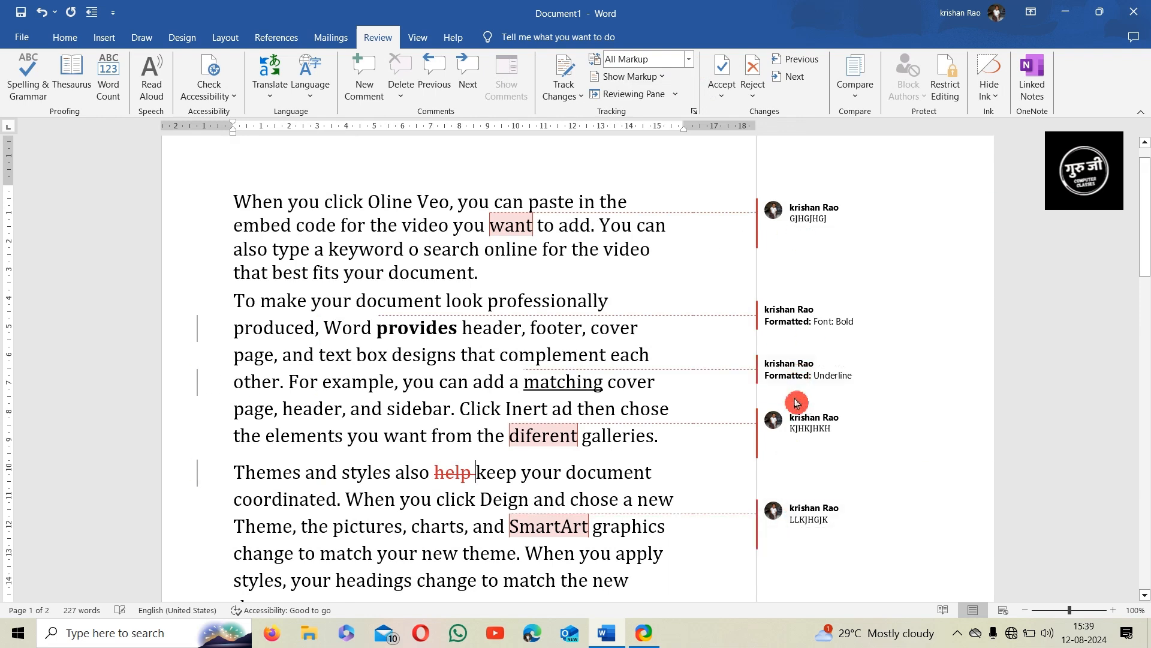
left_click(660, 84)
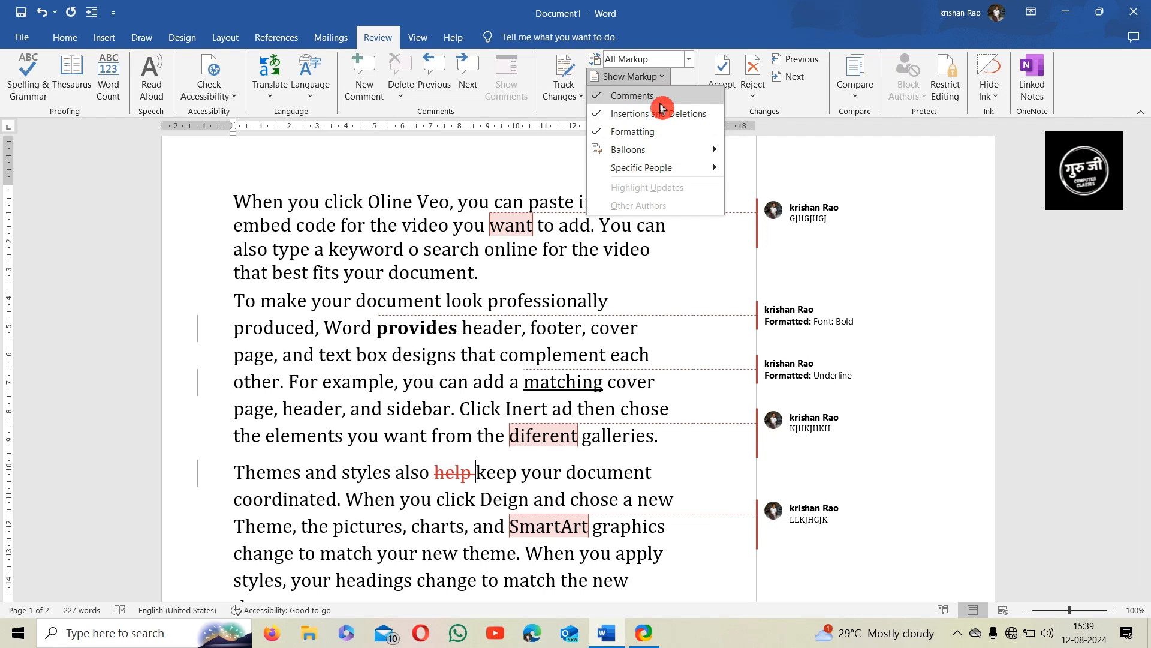
Hide and reshow Comments, and toggle Formatting markup off and back on
left_click(658, 99)
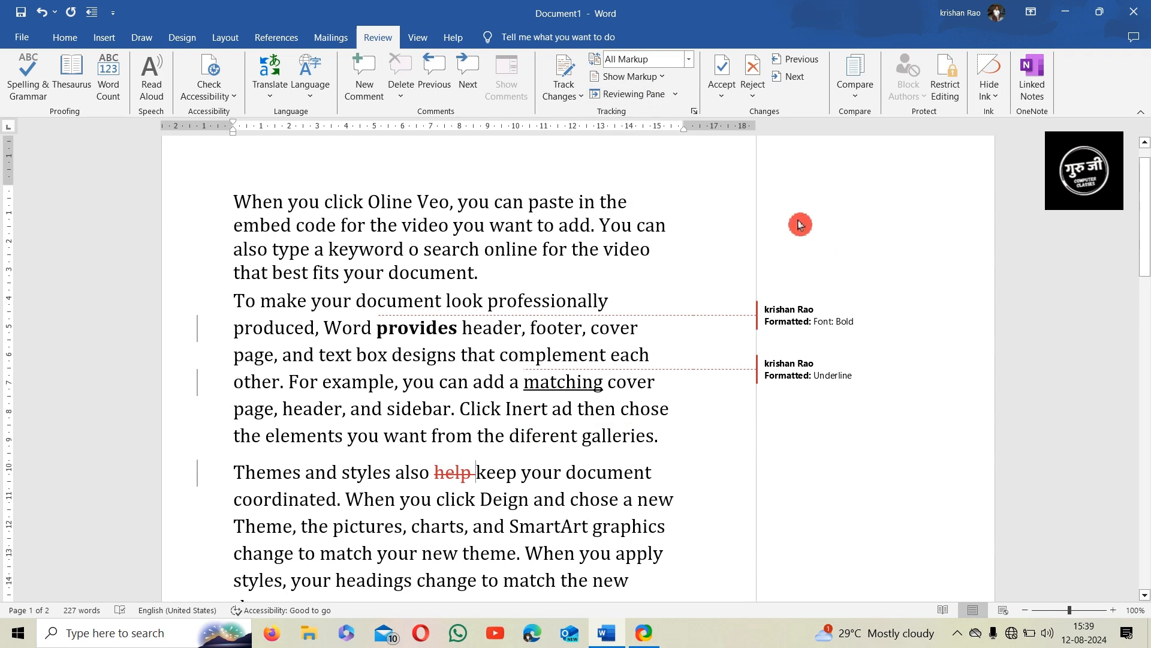
left_click(650, 77)
left_click(660, 100)
left_click(633, 76)
left_click(641, 130)
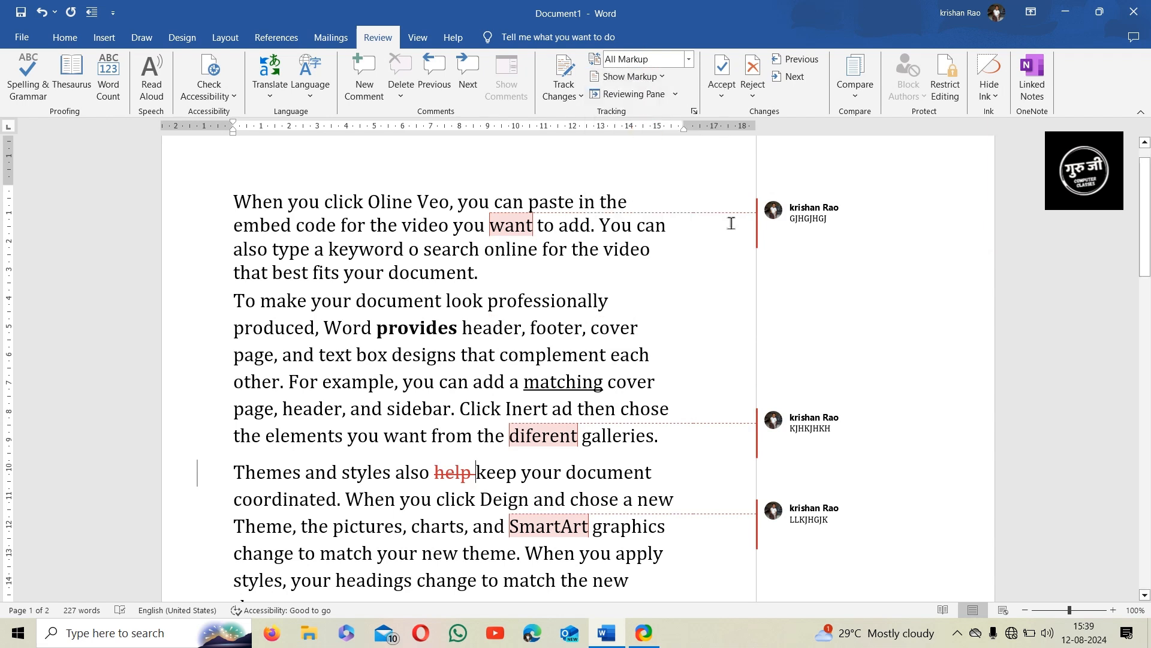
left_click(631, 78)
left_click(648, 132)
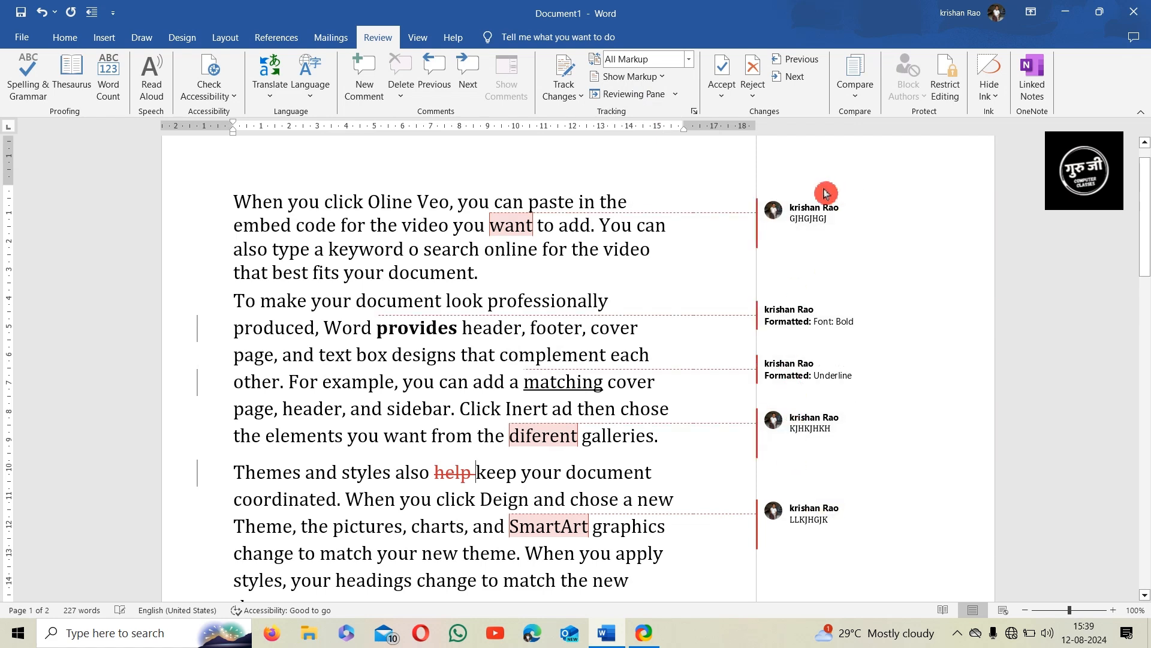
Show the deletion of 'help' as a margin balloon
left_click(661, 79)
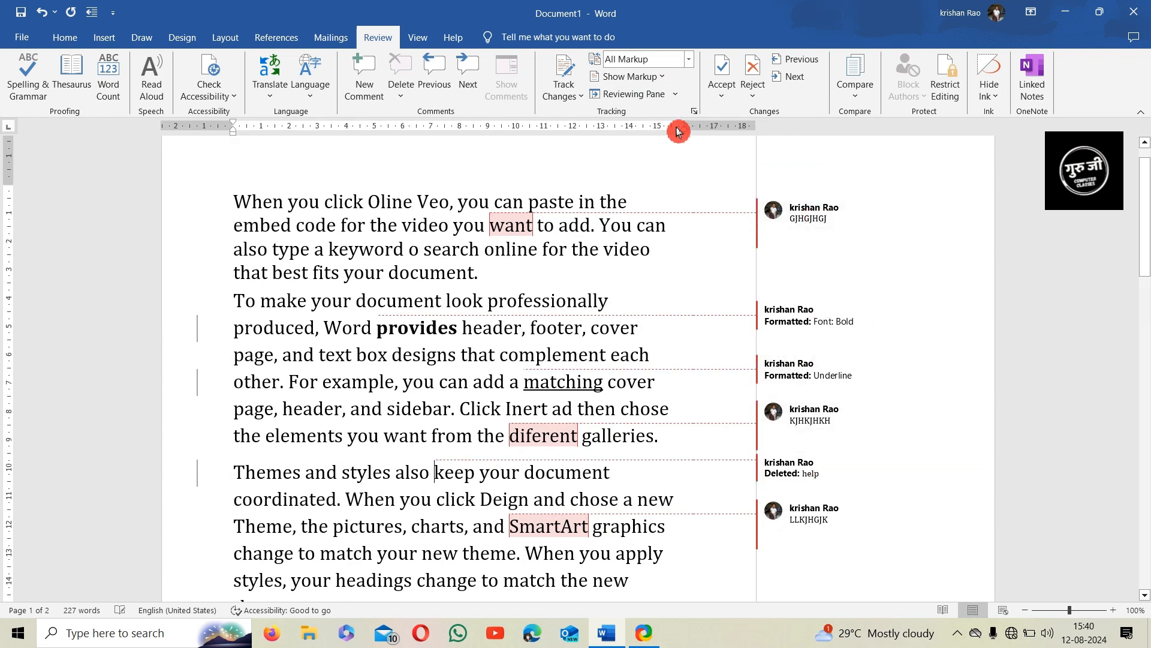
left_click(661, 82)
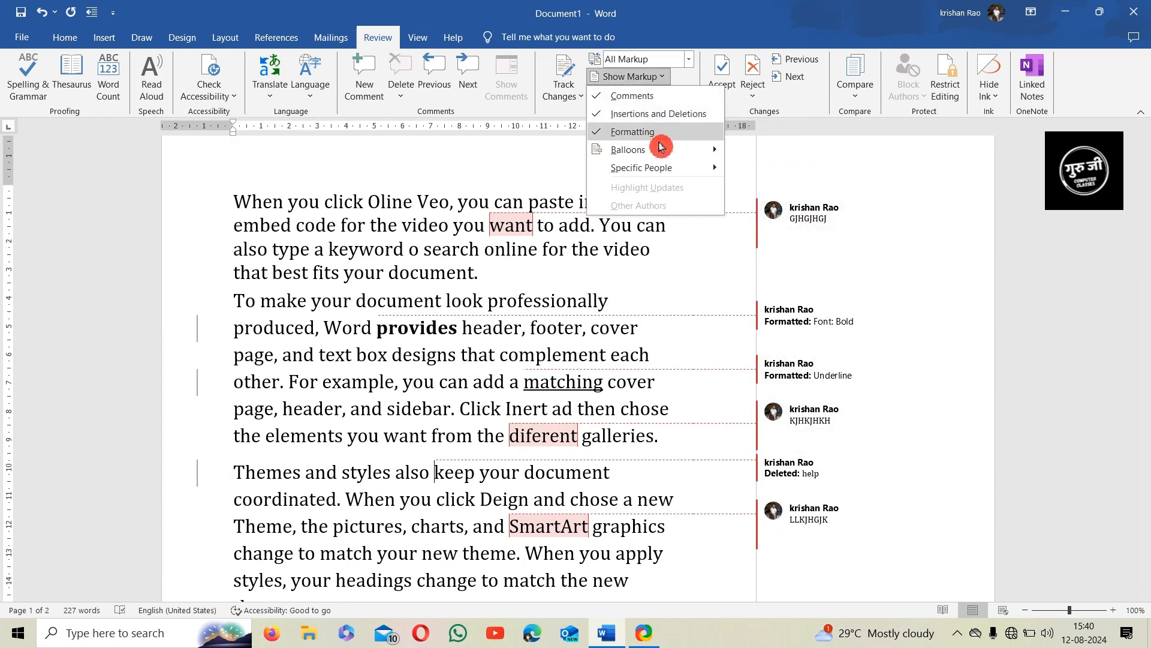
mouse_move(668, 155)
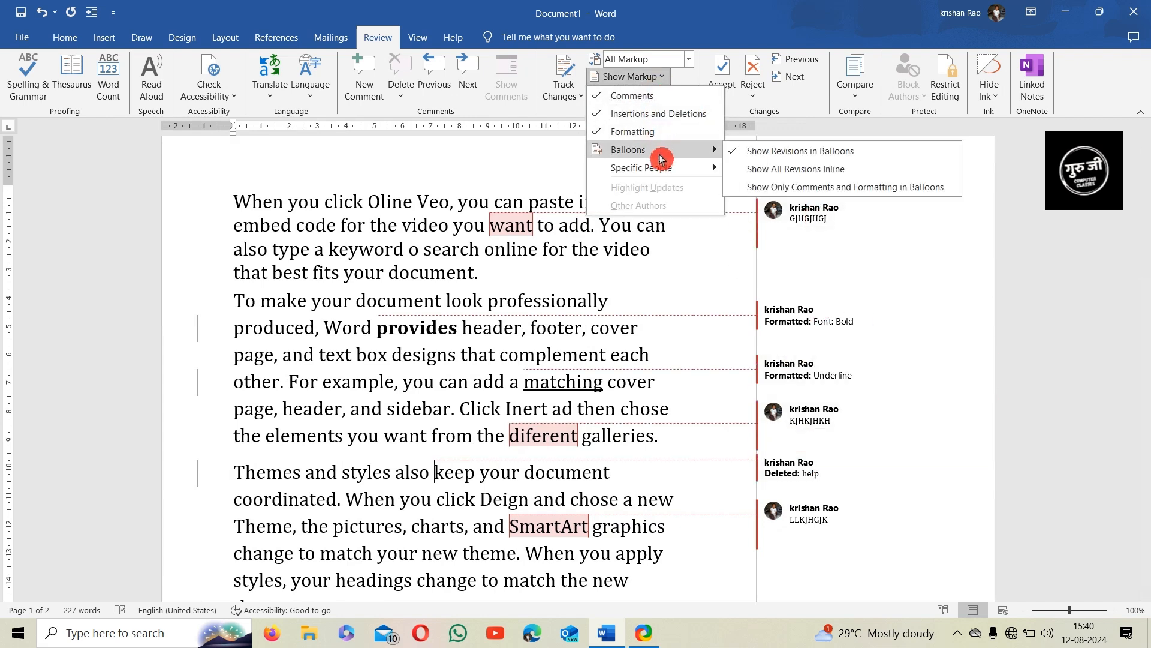
left_click(779, 174)
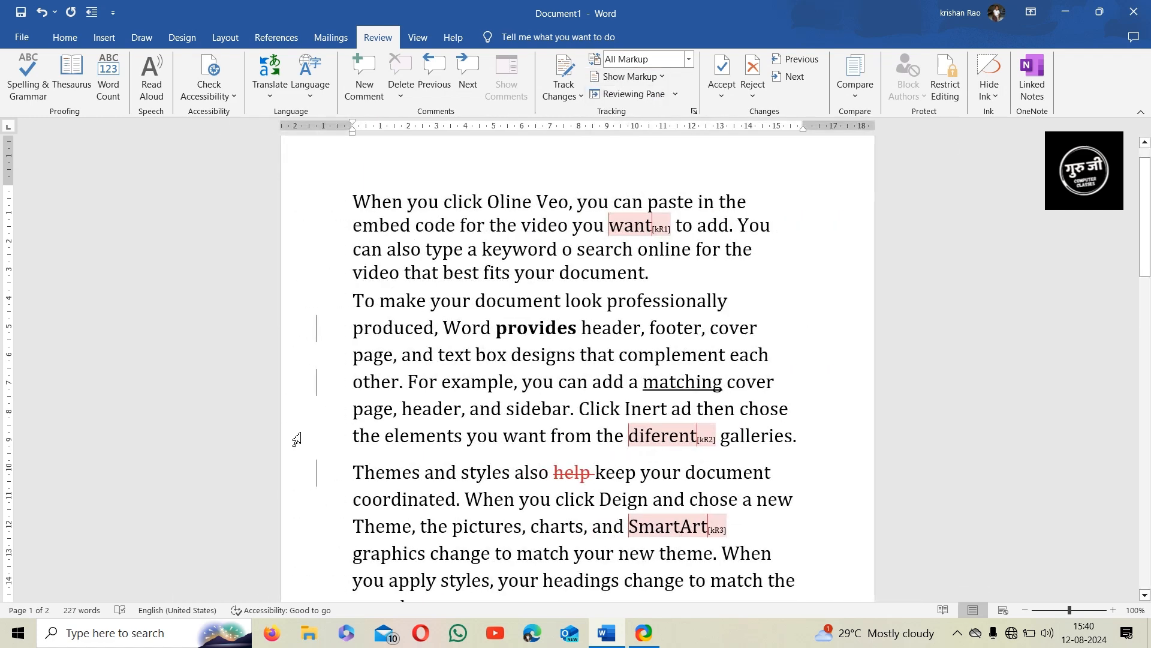
left_click(662, 77)
mouse_move(663, 141)
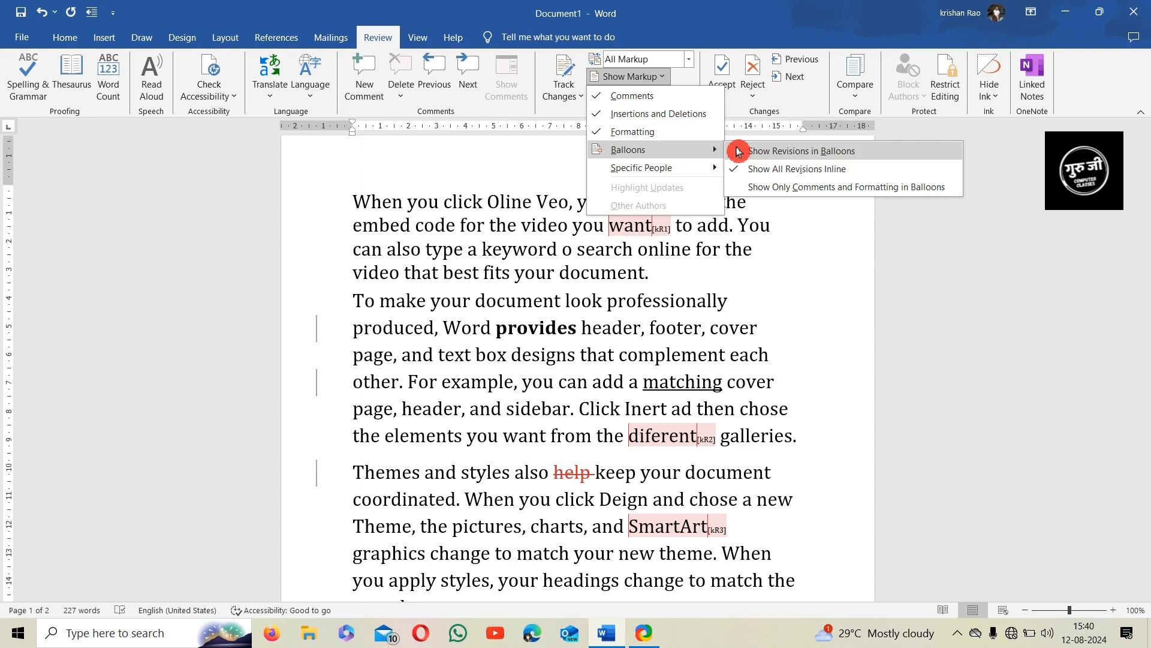
left_click(773, 154)
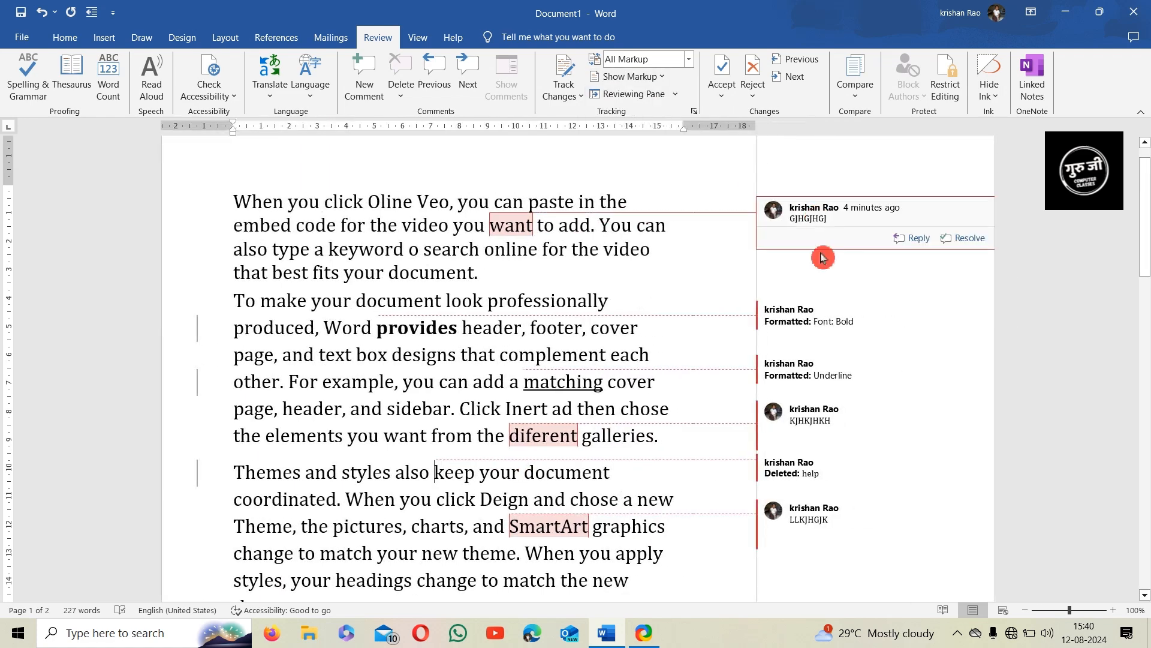
mouse_move(790, 439)
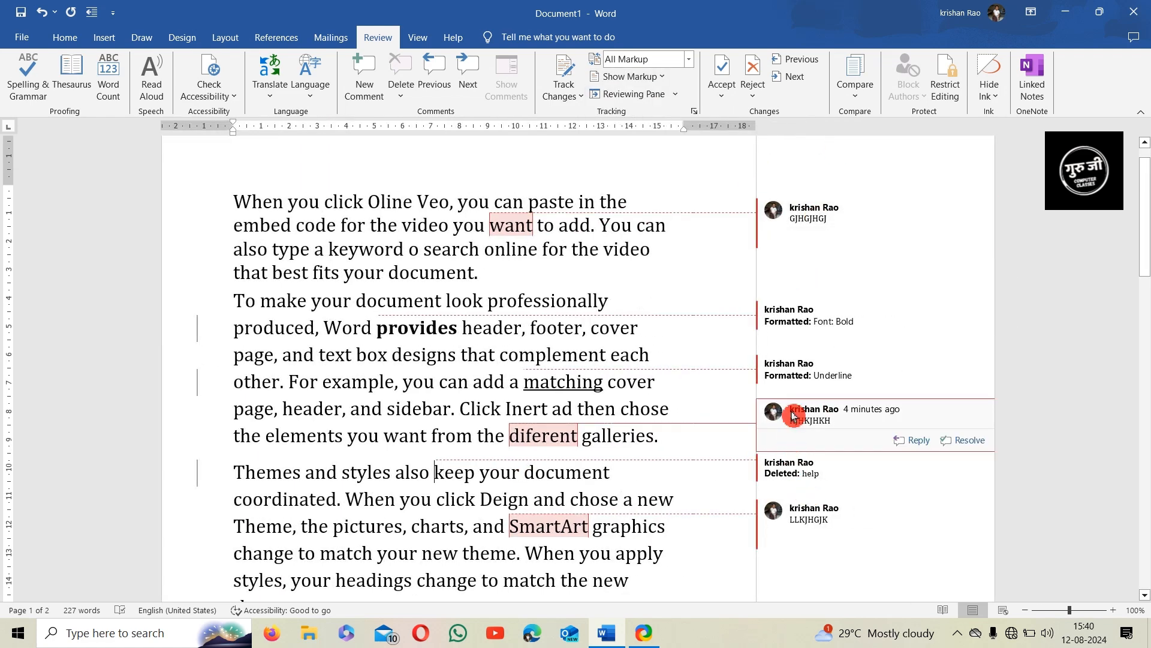
left_click(644, 79)
mouse_move(653, 175)
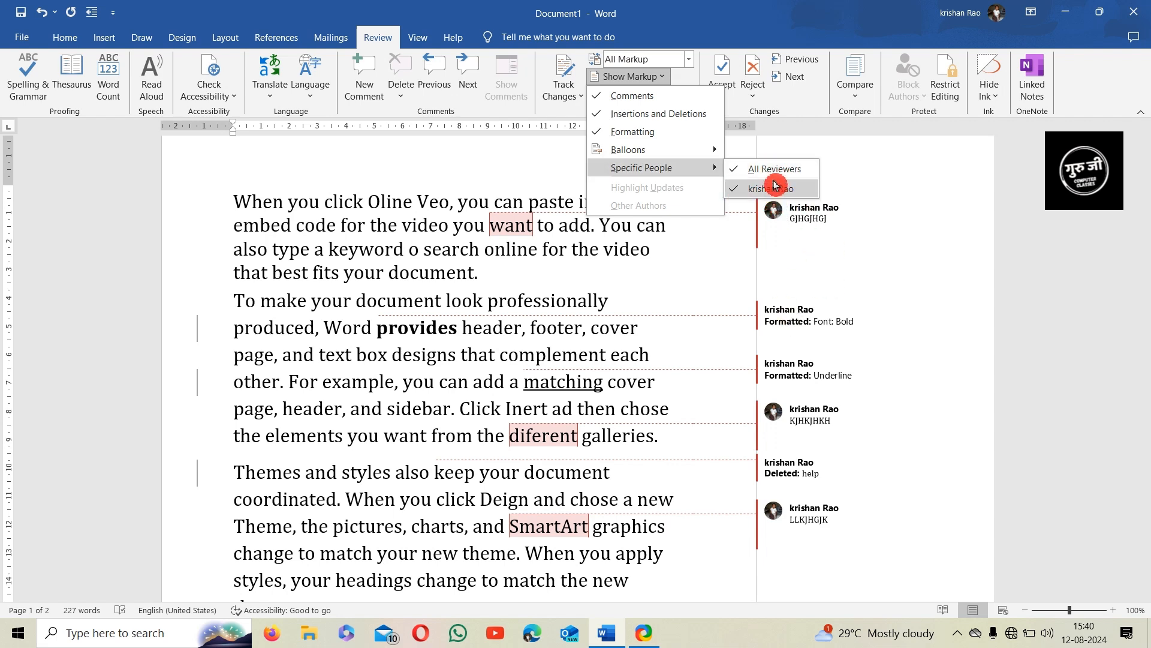
left_click(902, 221)
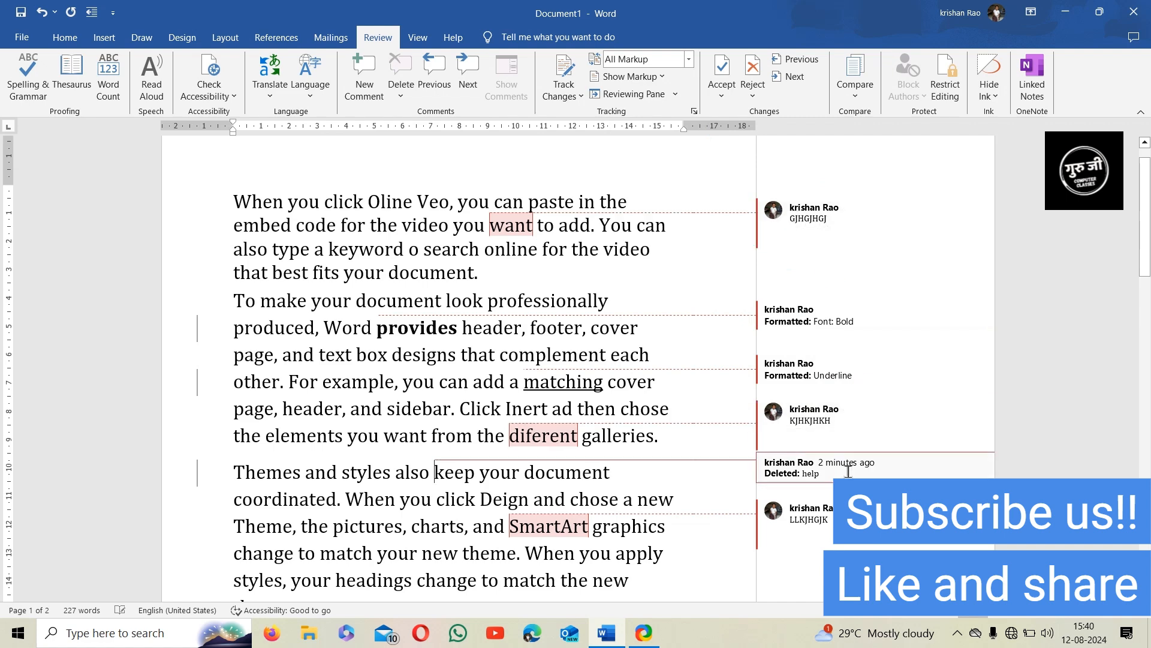
Open the Revisions pane docked vertically at the left and scroll its list
left_click(675, 95)
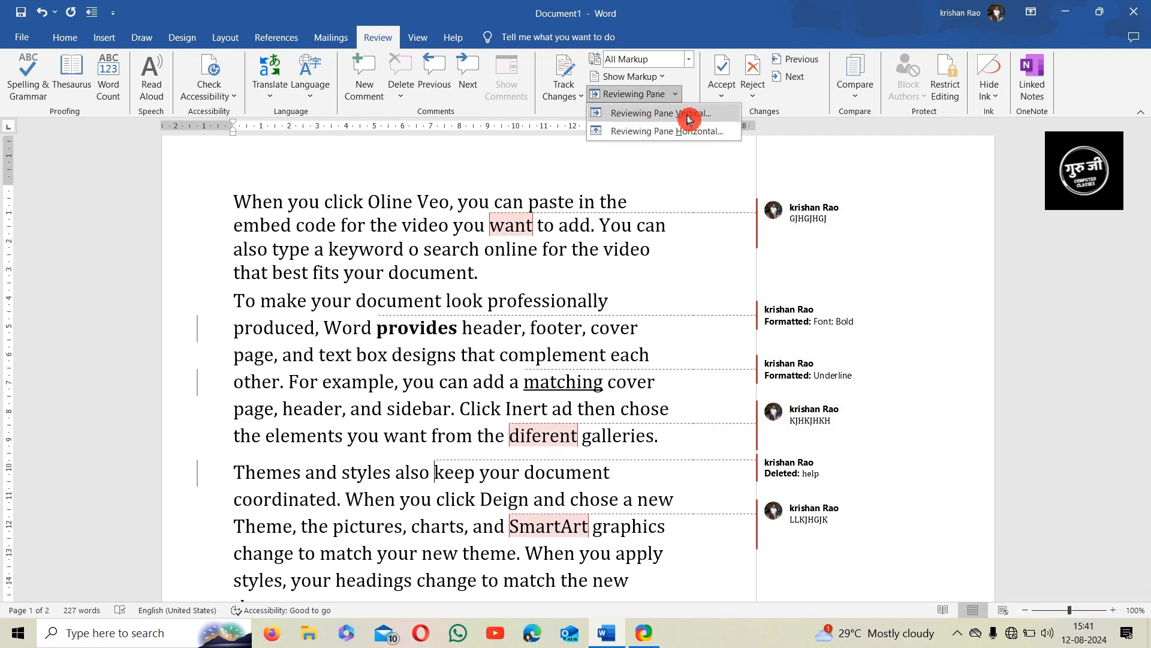
left_click(822, 182)
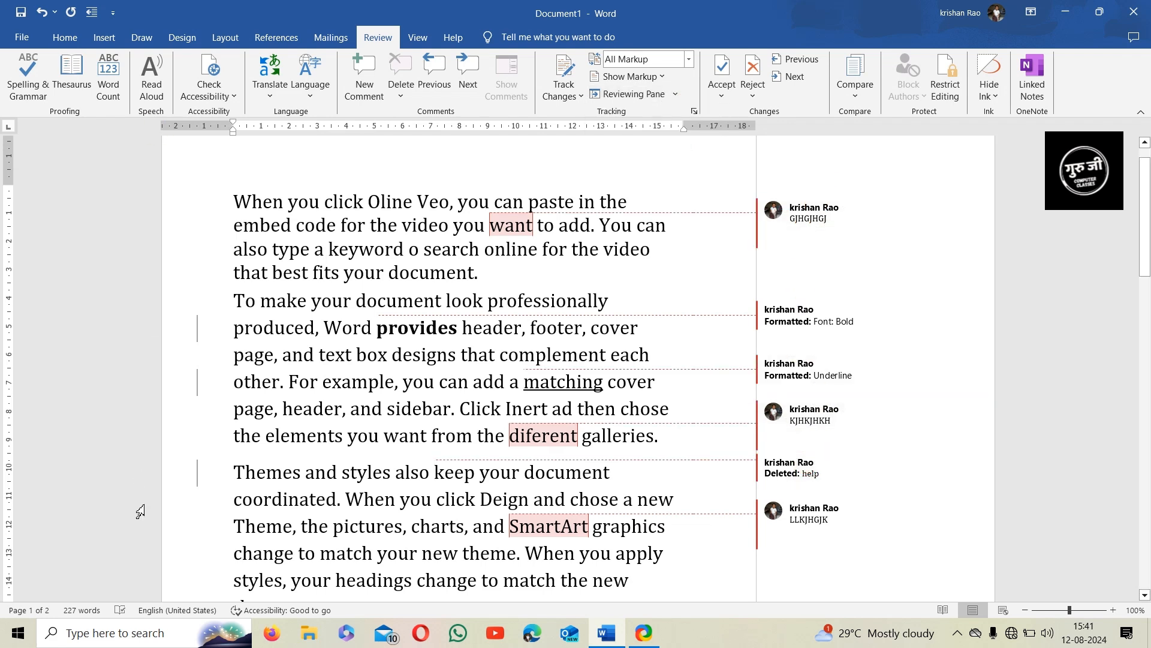
left_click(675, 94)
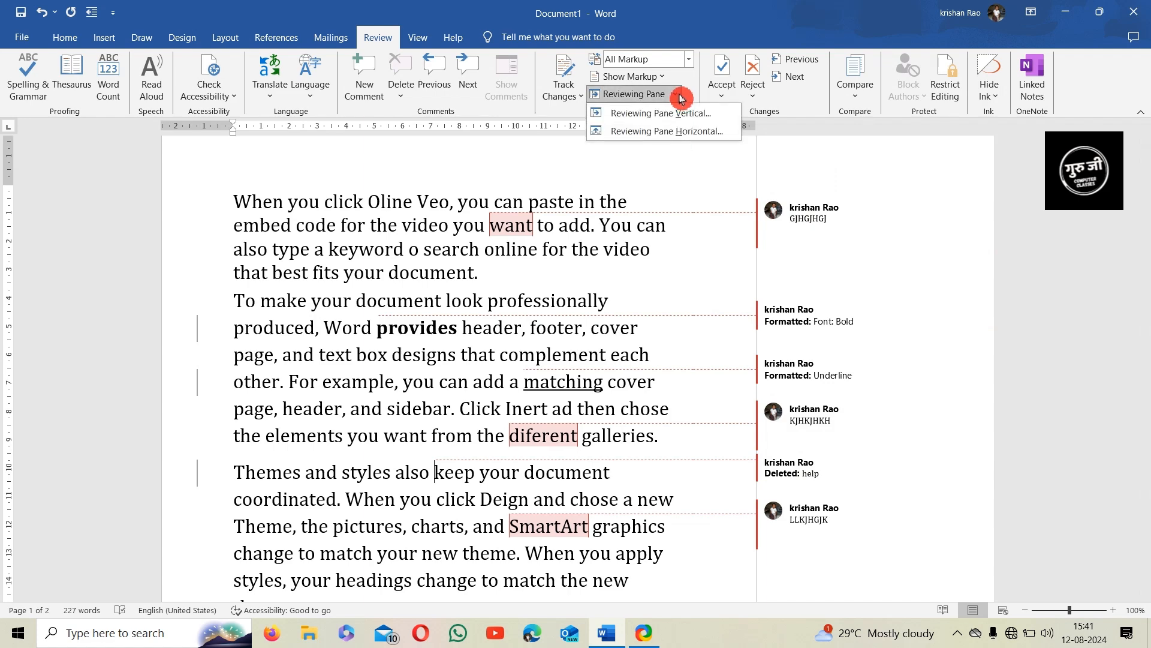
left_click(670, 116)
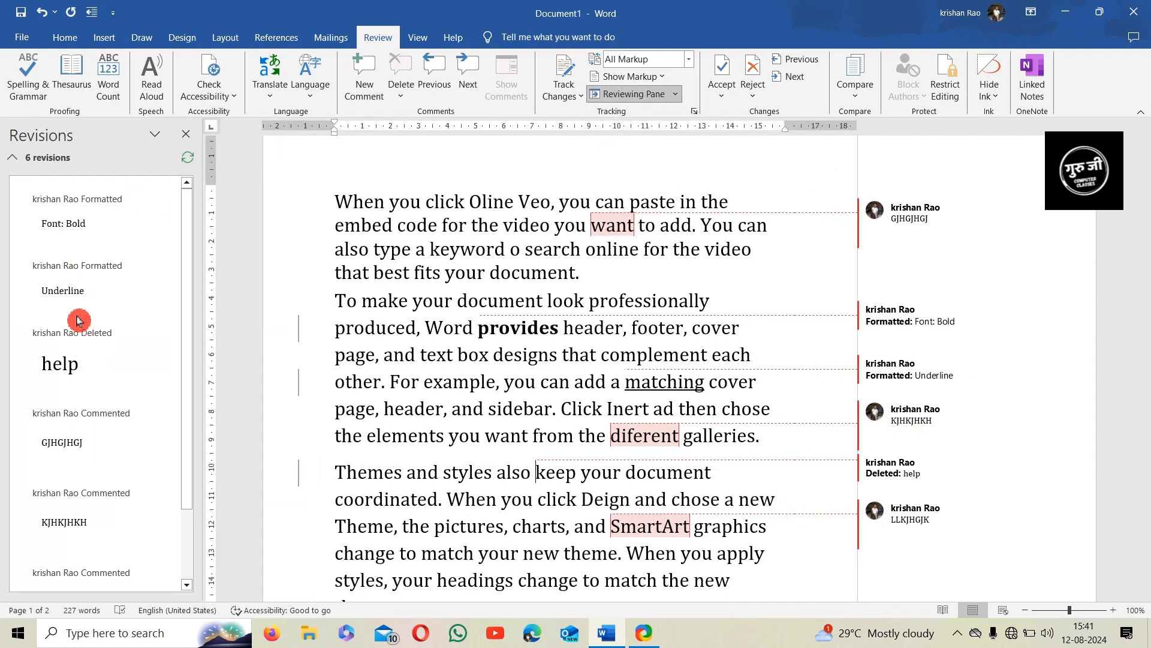
scroll(85, 324, "down", 3)
scroll(106, 464, "up", 3)
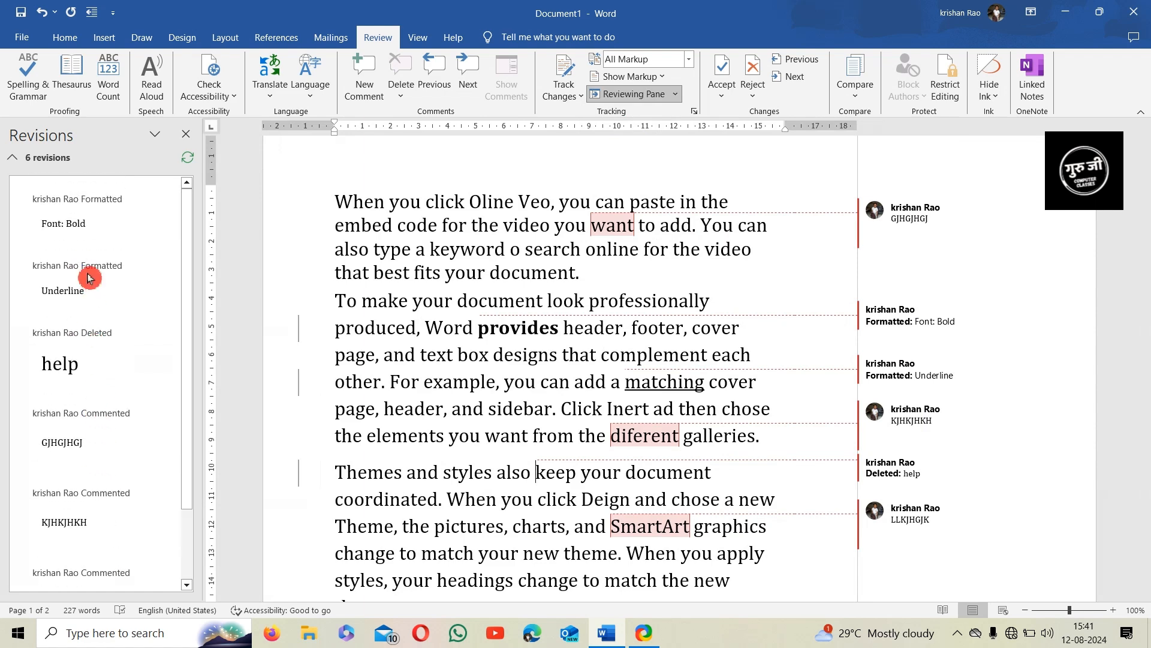
Move the Revisions pane to the bottom, resize it, then close it
left_click(675, 94)
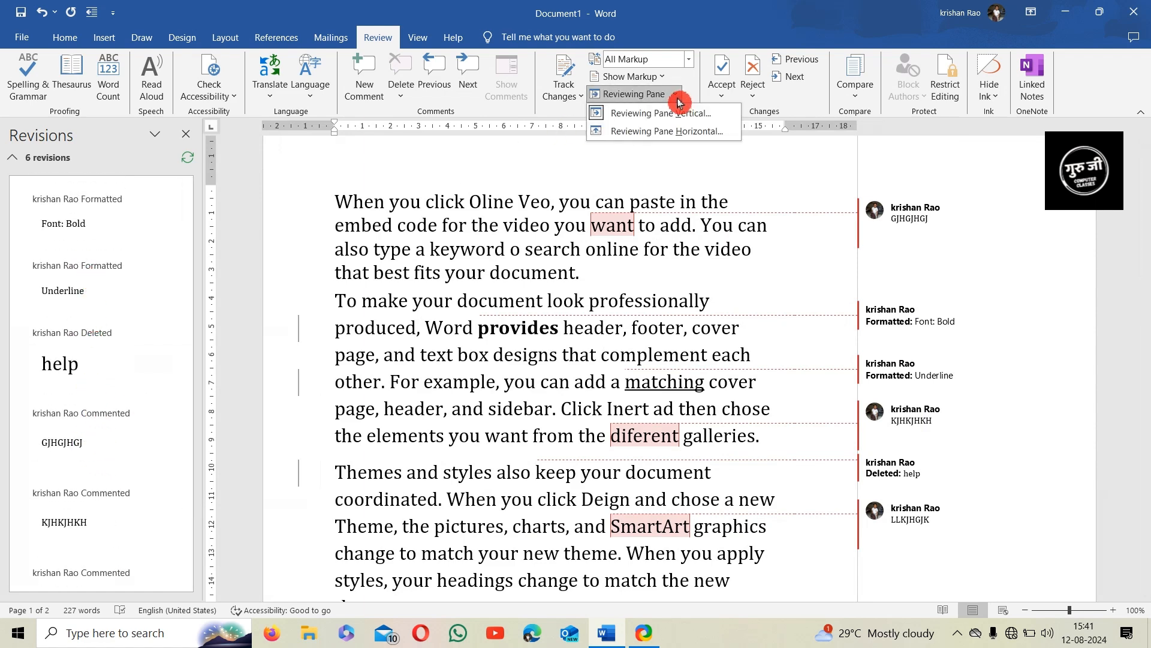
left_click(659, 131)
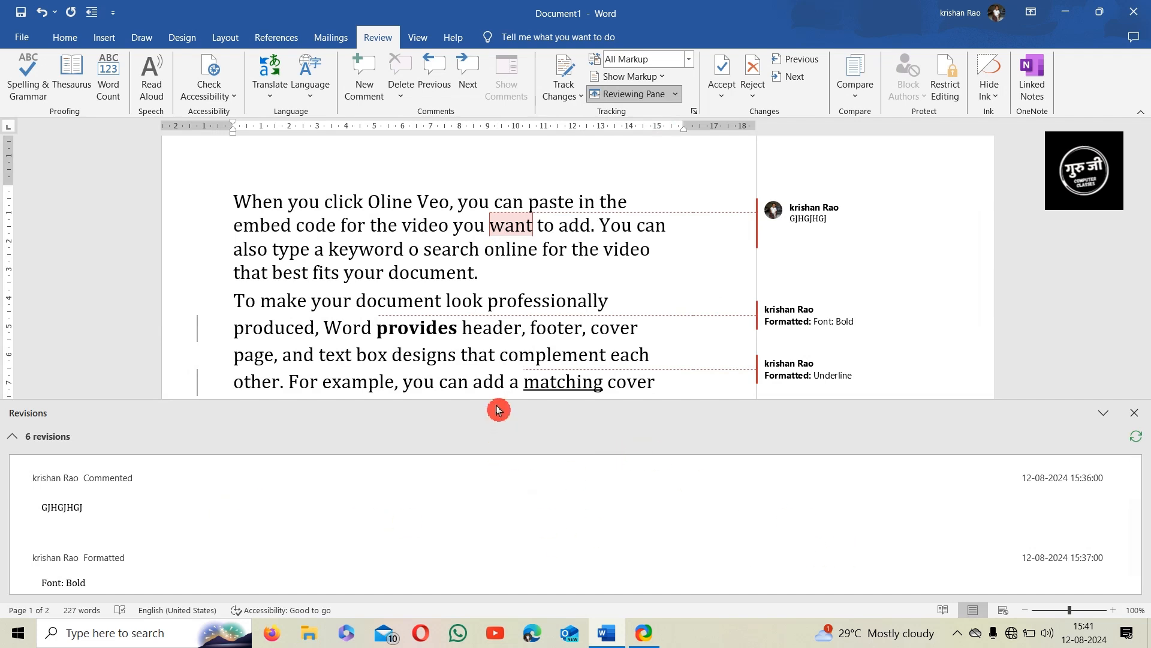
left_click_drag(499, 400, 504, 281)
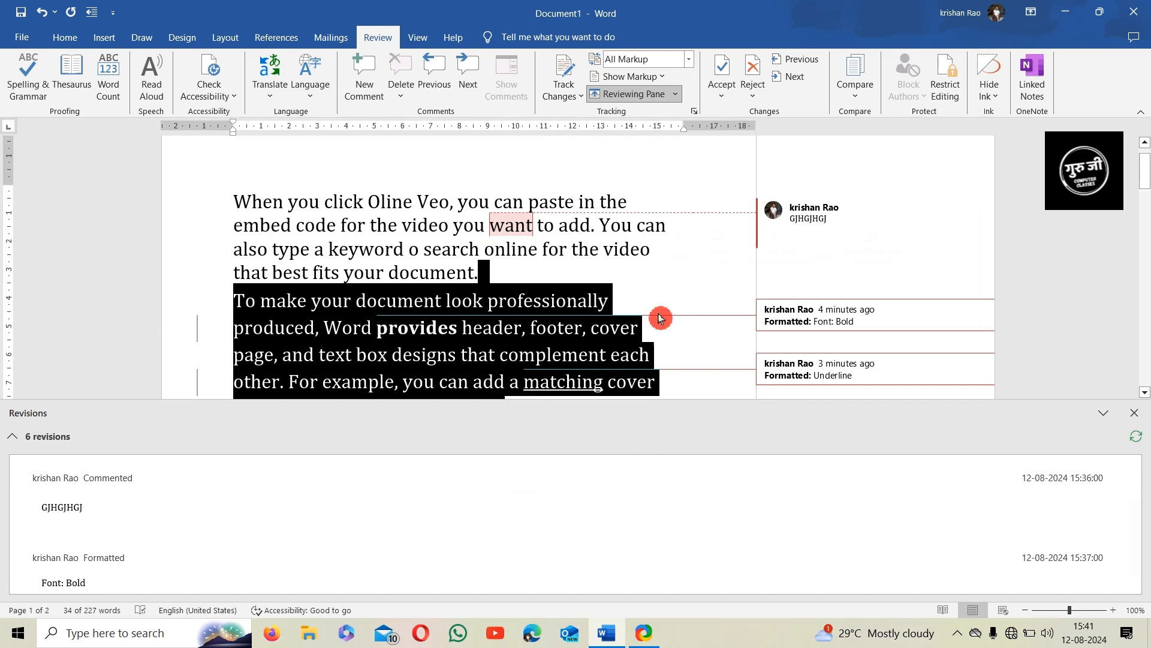
left_click(668, 297)
mouse_move(628, 398)
left_mouse_down()
mouse_move(651, 178)
mouse_move(657, 477)
left_mouse_up()
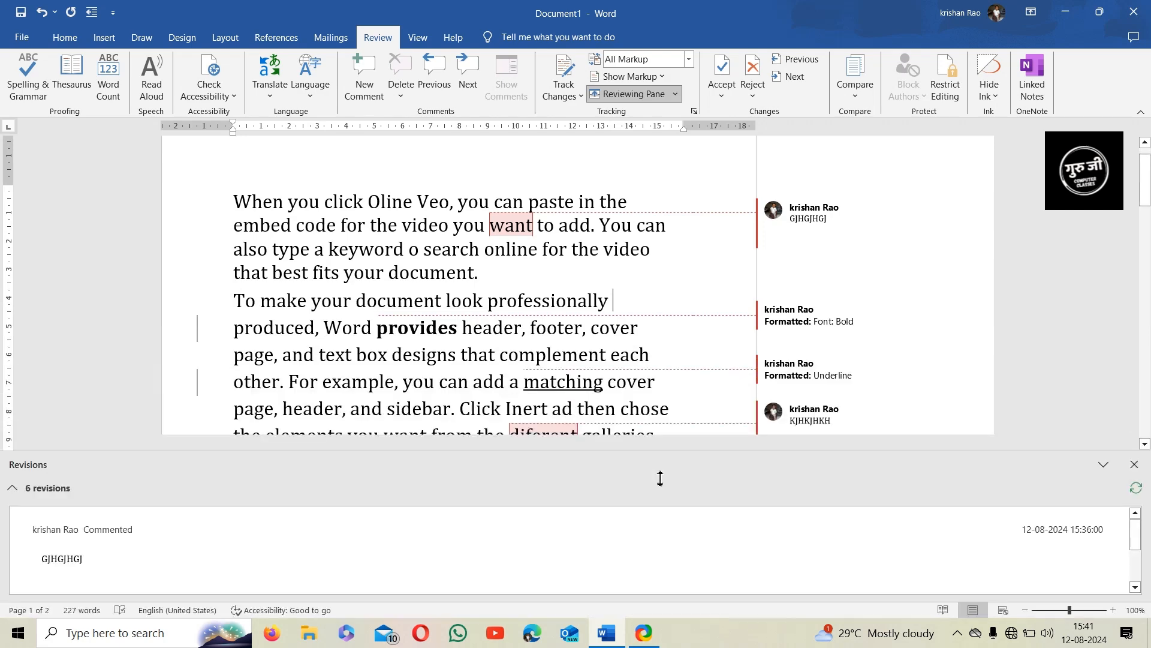
left_click(843, 411)
left_click(627, 96)
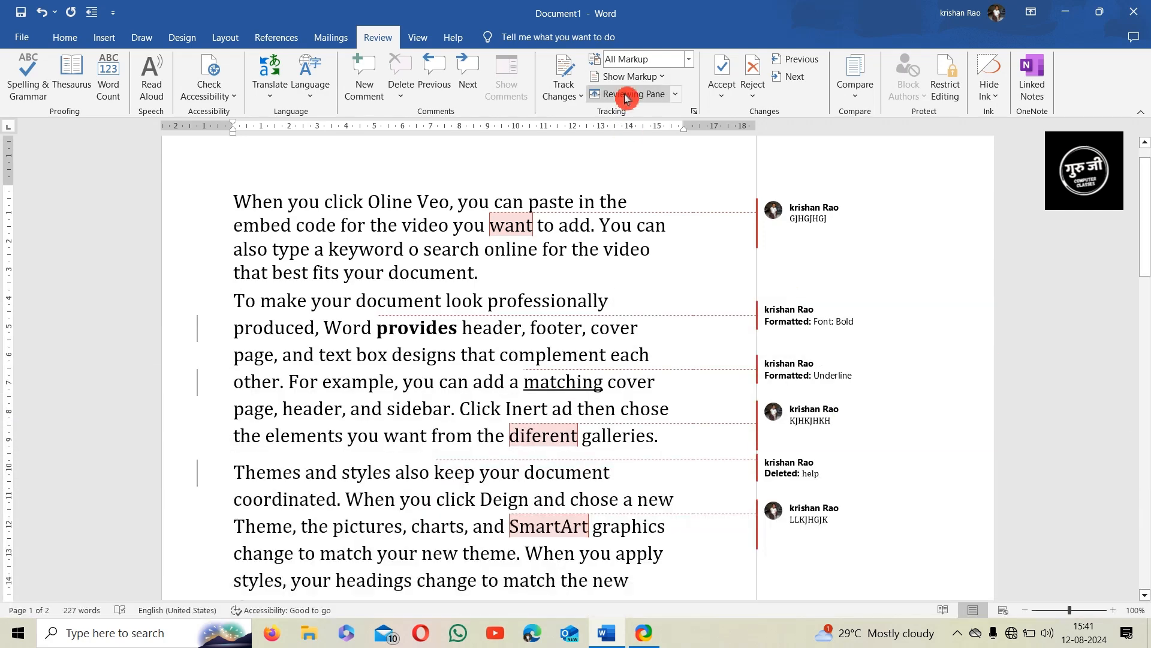
left_click(653, 117)
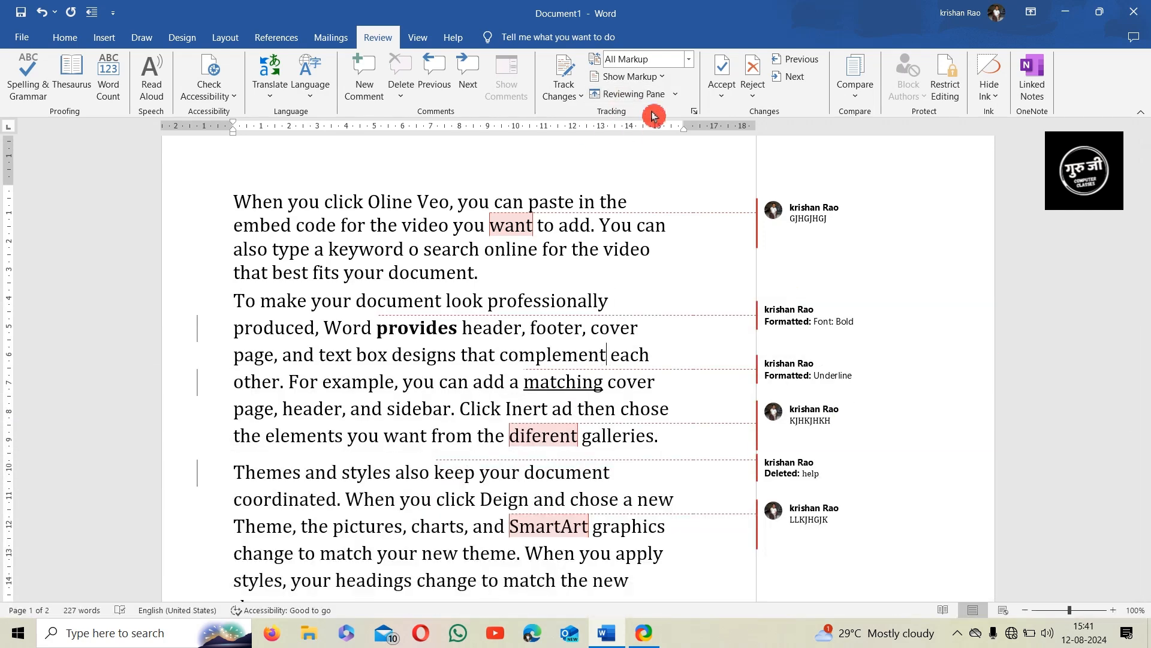
Reject the bold on provides, accept the matching underline, and accept the deletion of help
left_click(721, 67)
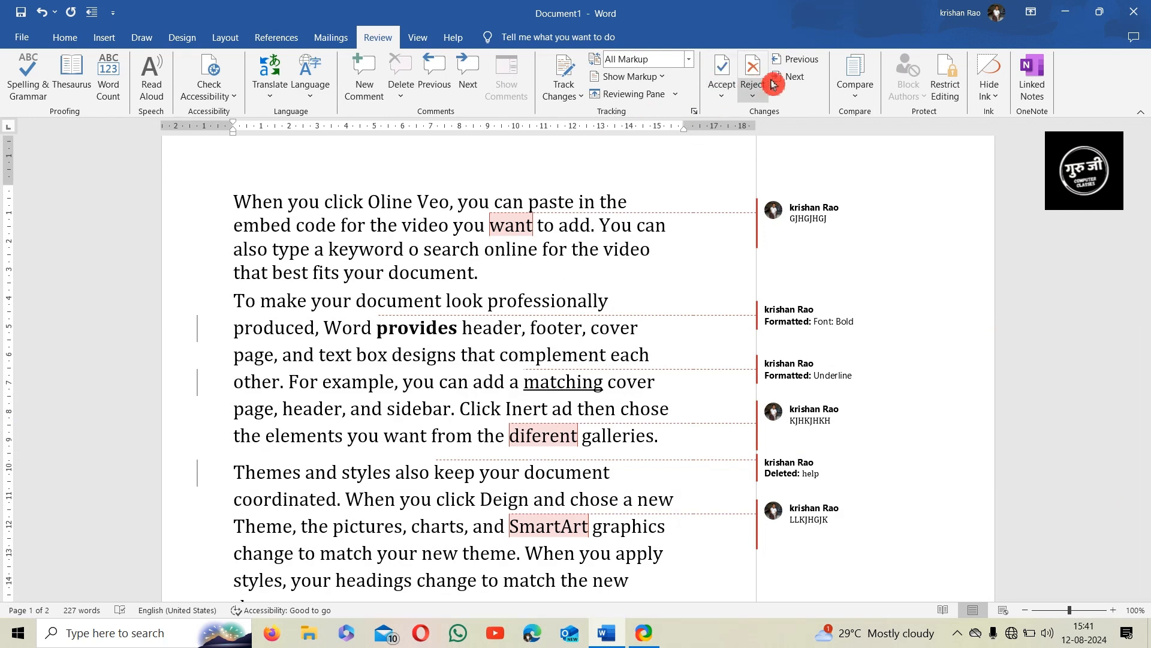
mouse_move(755, 217)
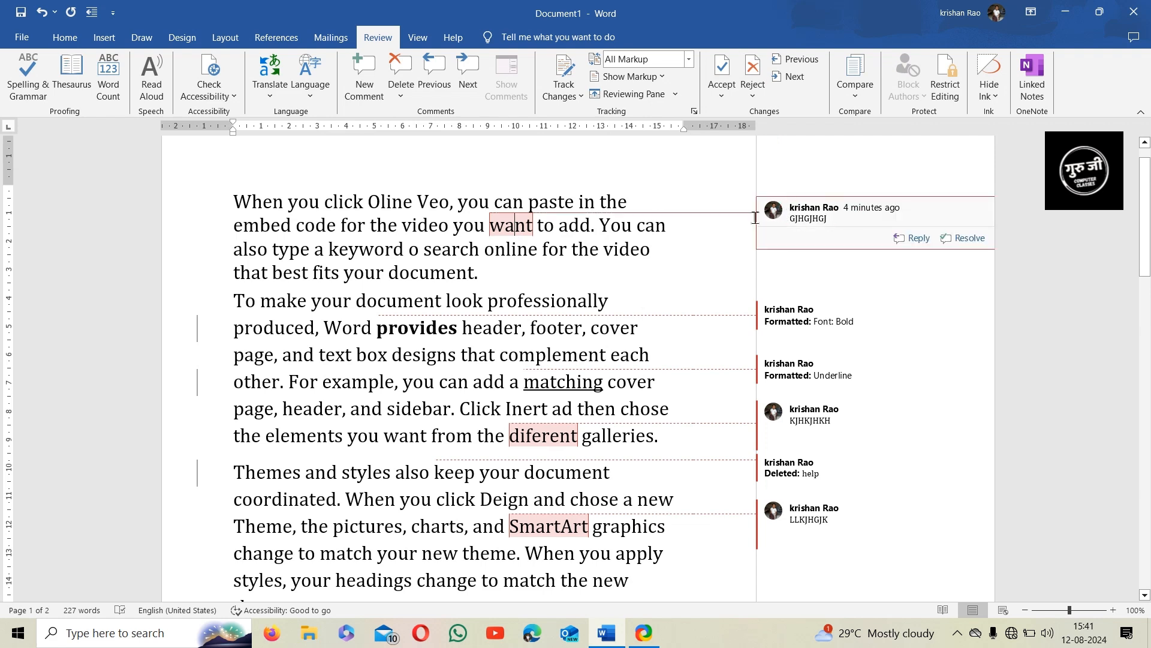
left_click(733, 75)
left_click(732, 75)
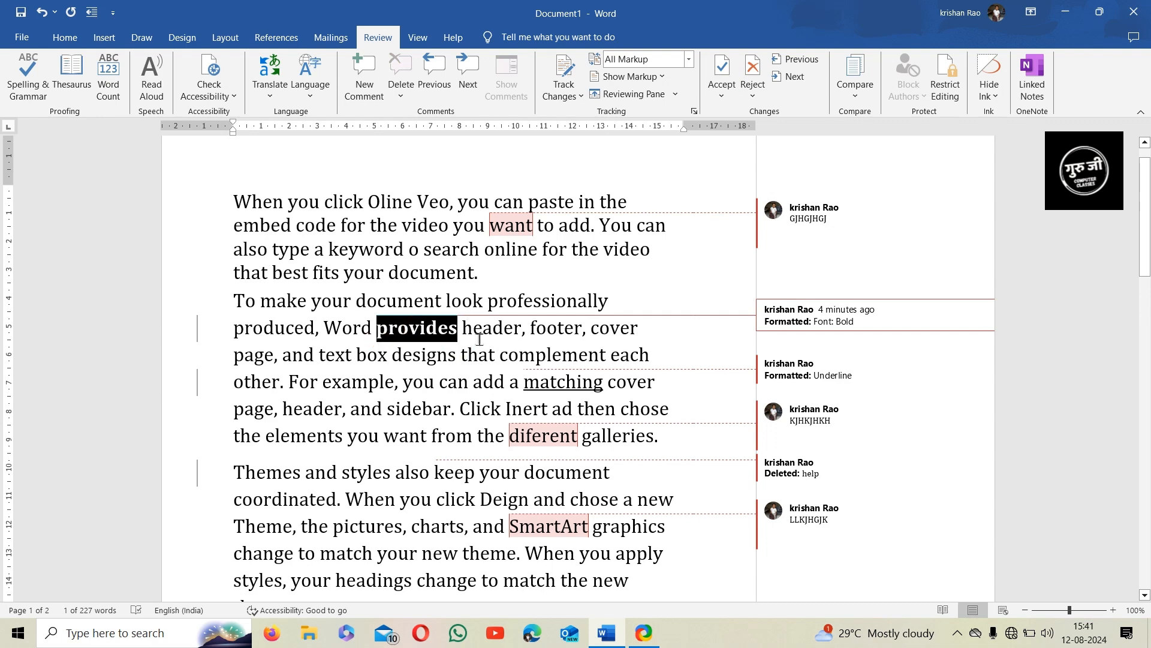
left_click(759, 75)
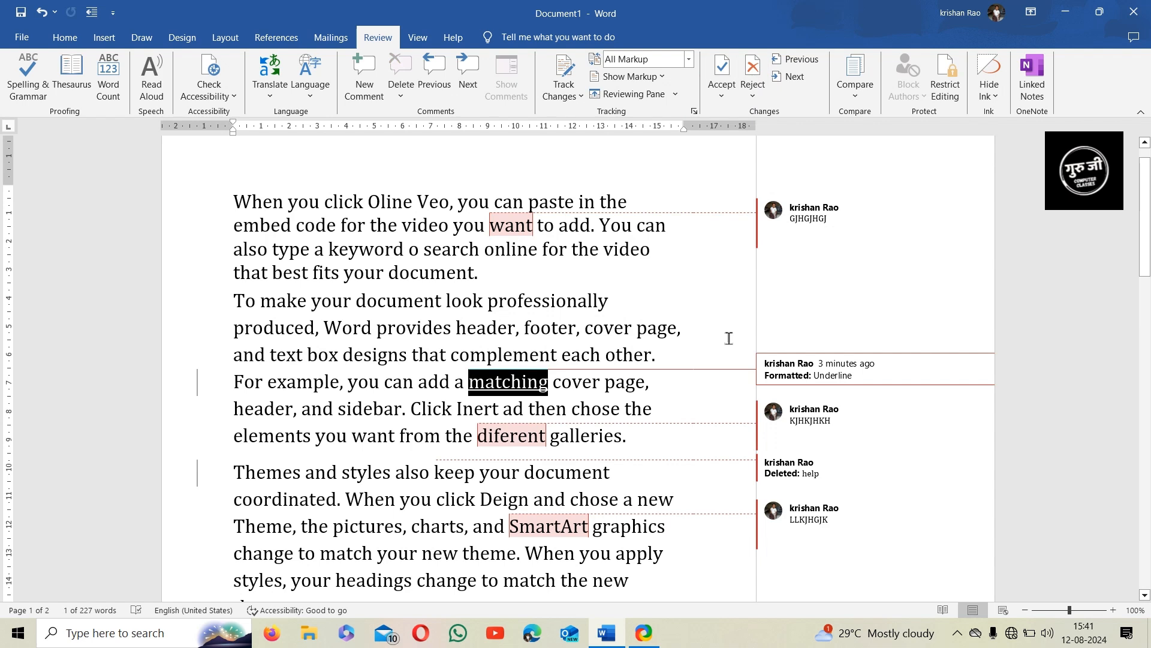
left_click(722, 75)
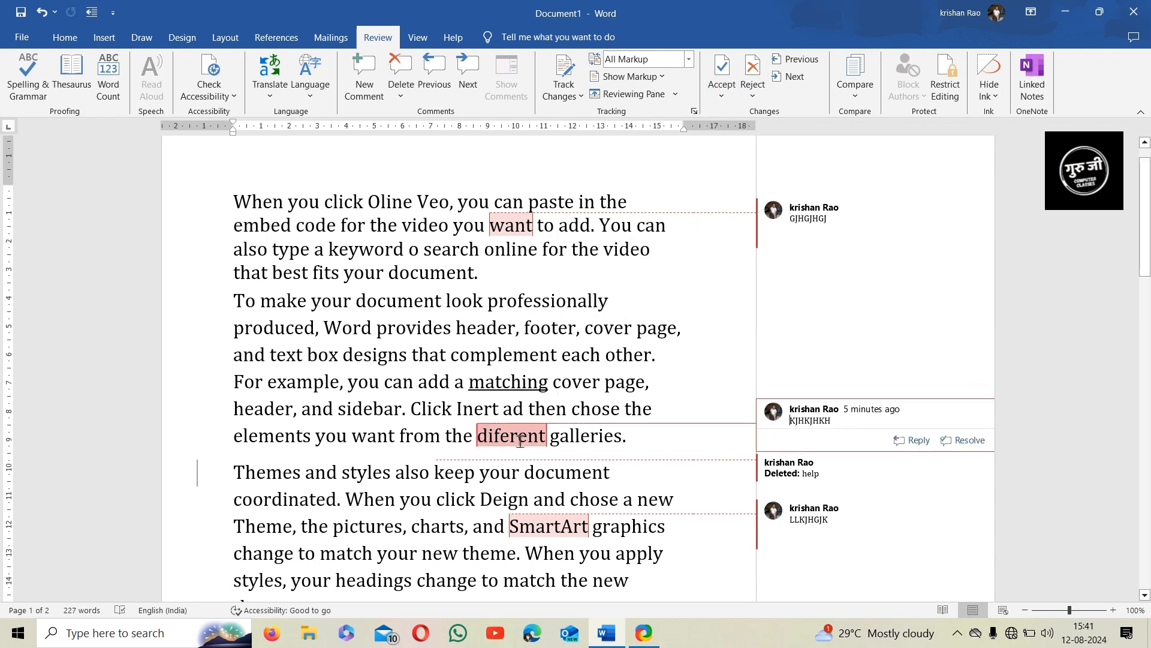
left_click(755, 75)
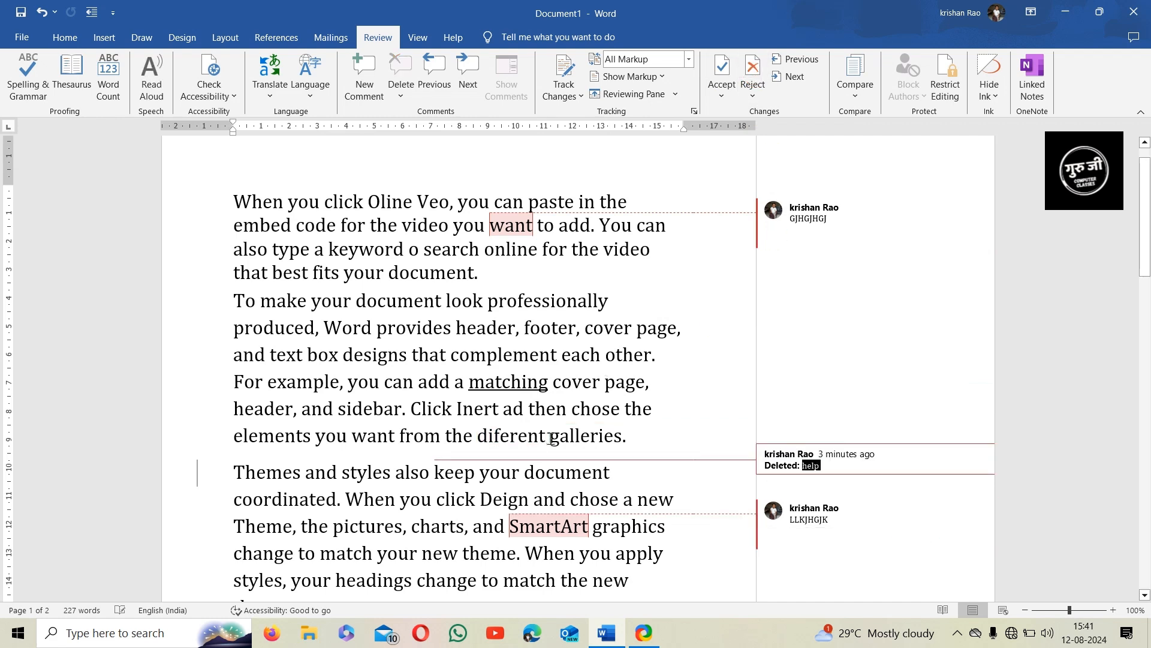
left_click(723, 71)
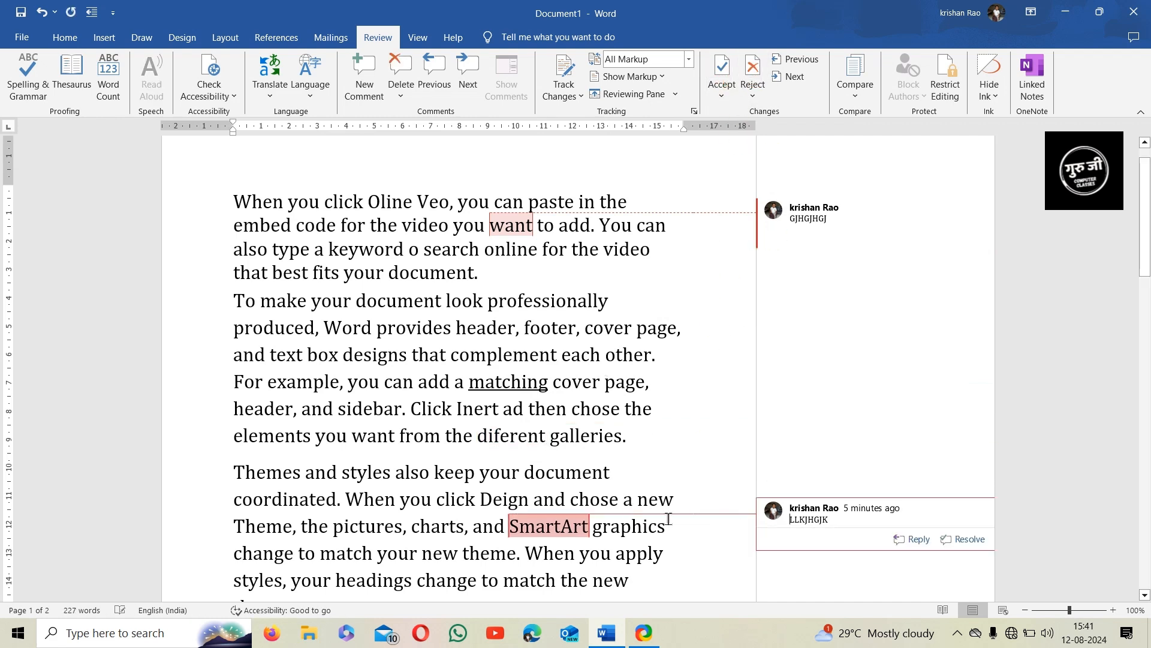
Reject the want comment, undo with Ctrl+Z, then step through comments with Next
left_click(531, 230)
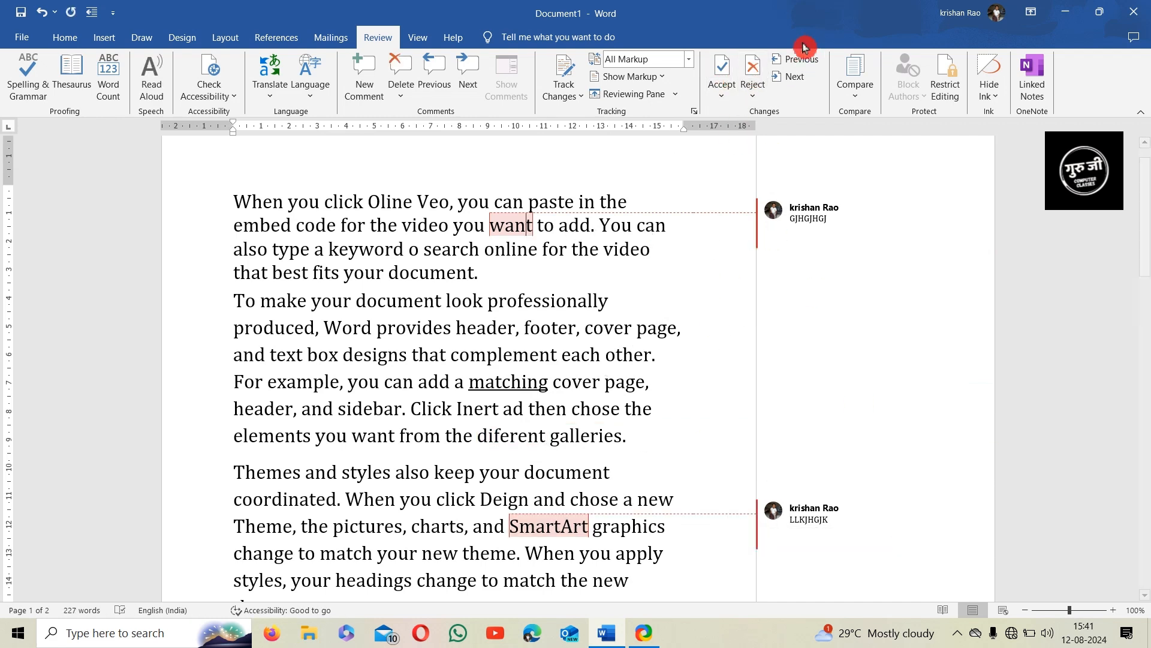
left_click(754, 75)
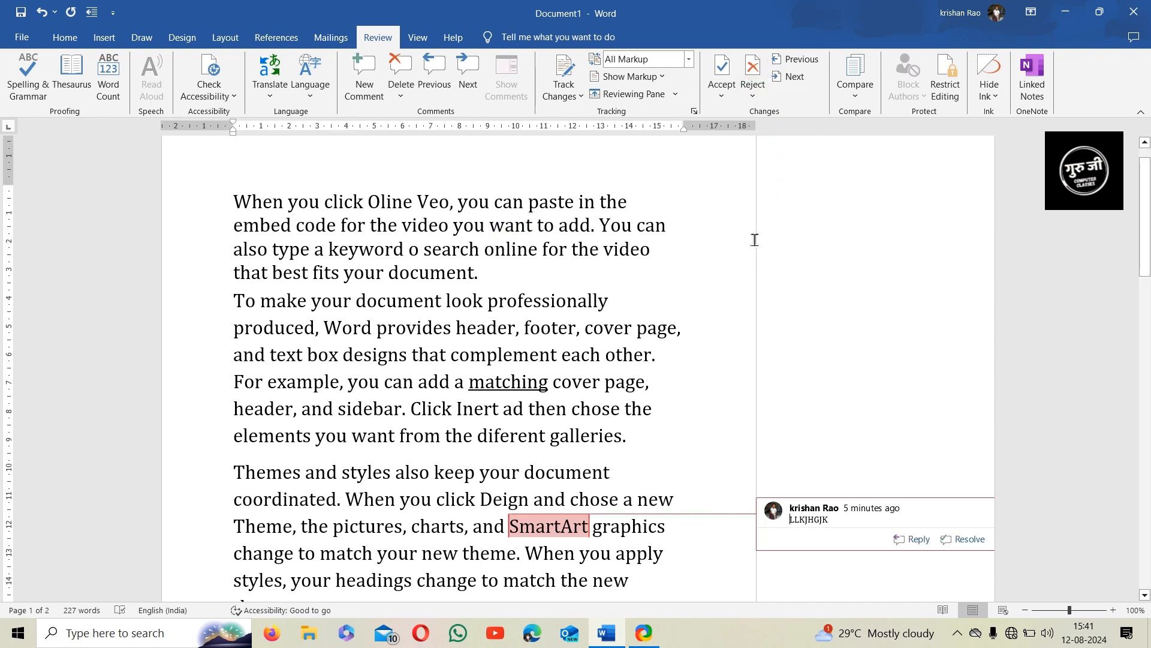
key("ctrl+z")
key("ctrl+z")
key("ctrl+z")
key("ctrl+z")
key("ctrl+z")
key("ctrl+z")
key("ctrl+z")
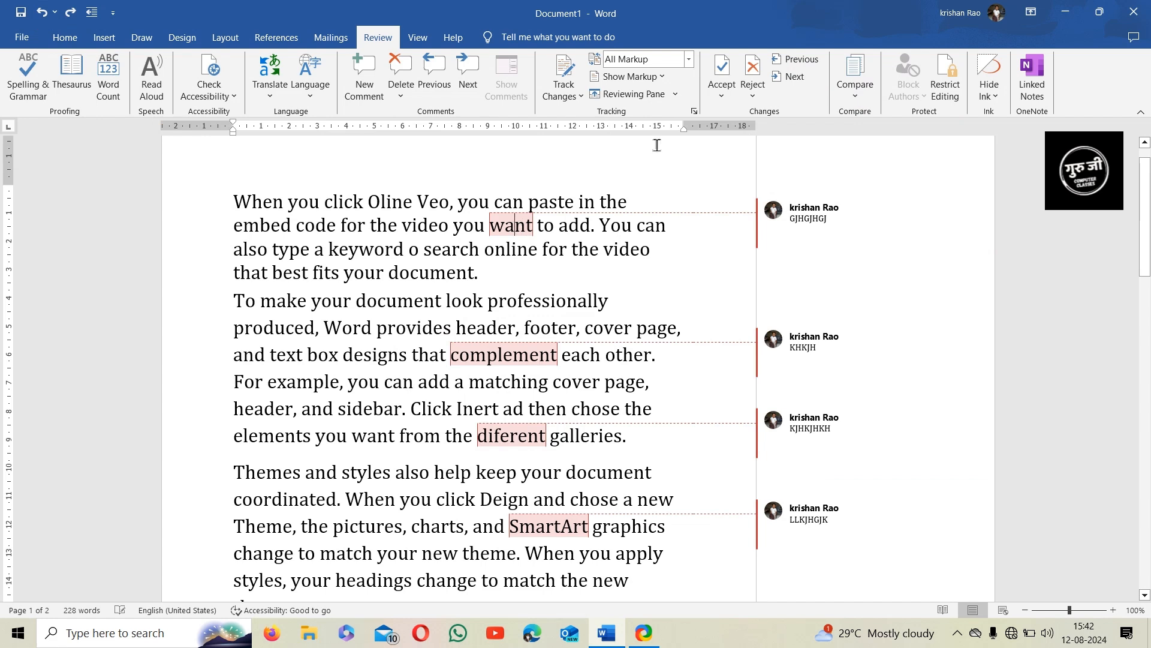
left_click(797, 63)
left_click(796, 76)
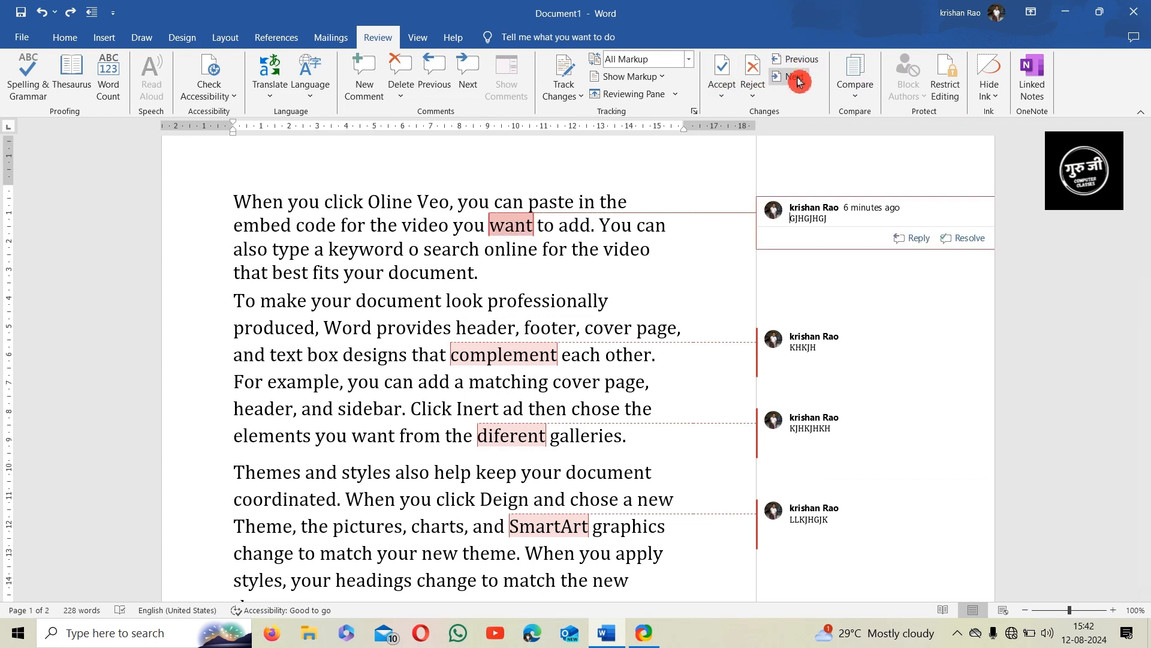
left_click(797, 84)
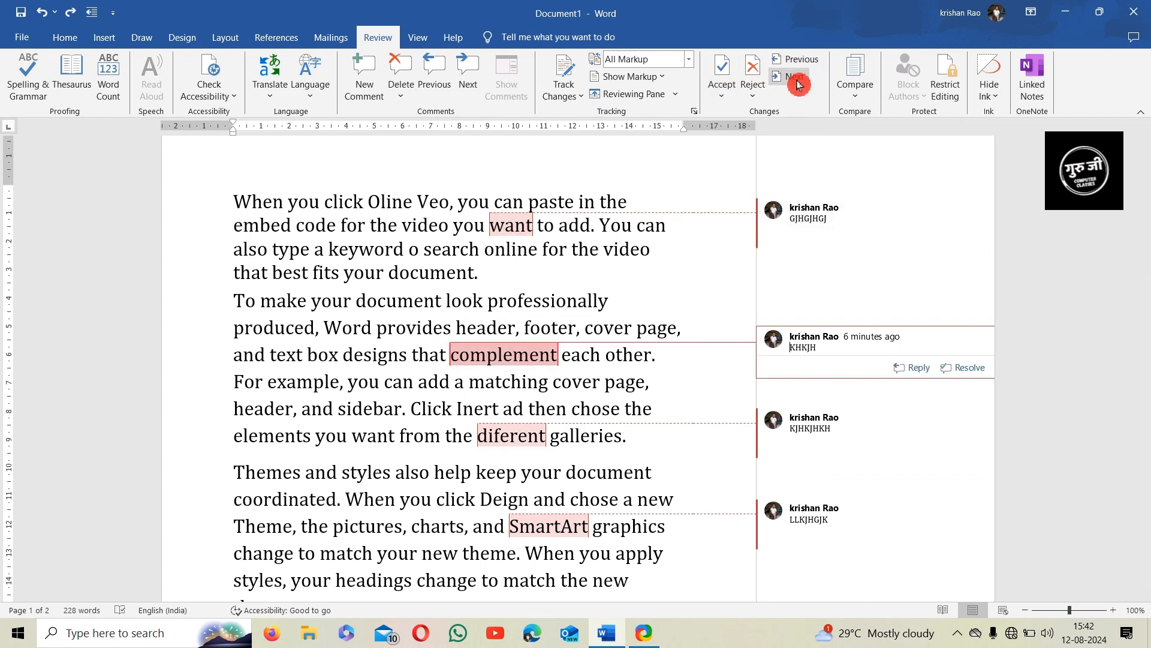
left_click(792, 82)
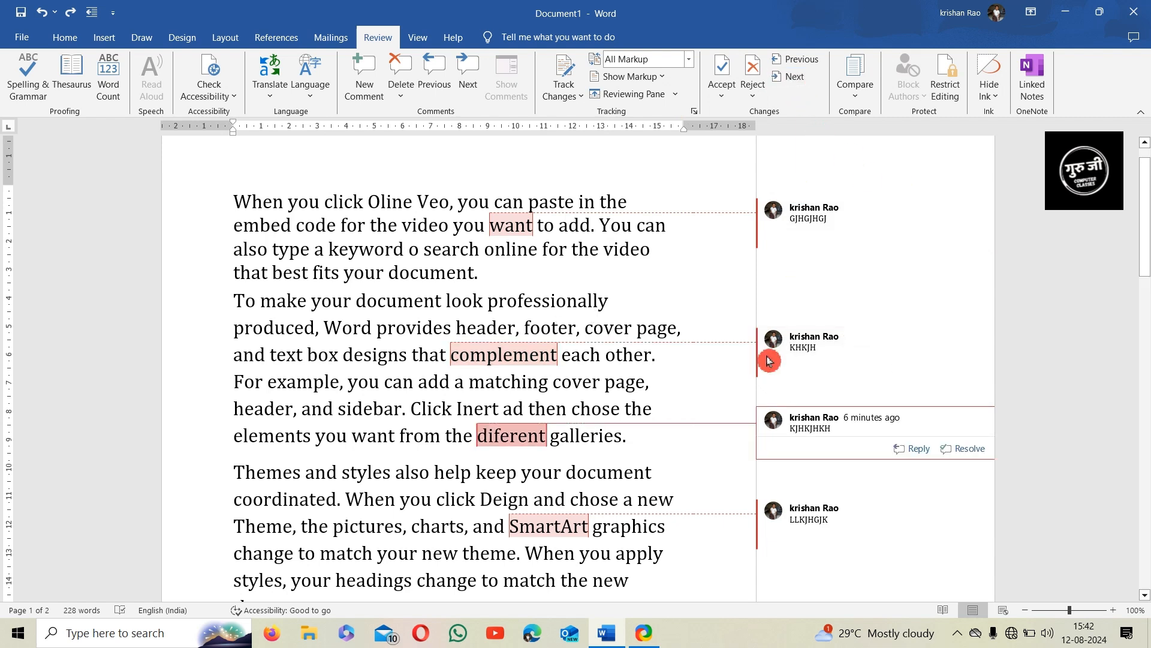
left_click(799, 62)
left_click(799, 61)
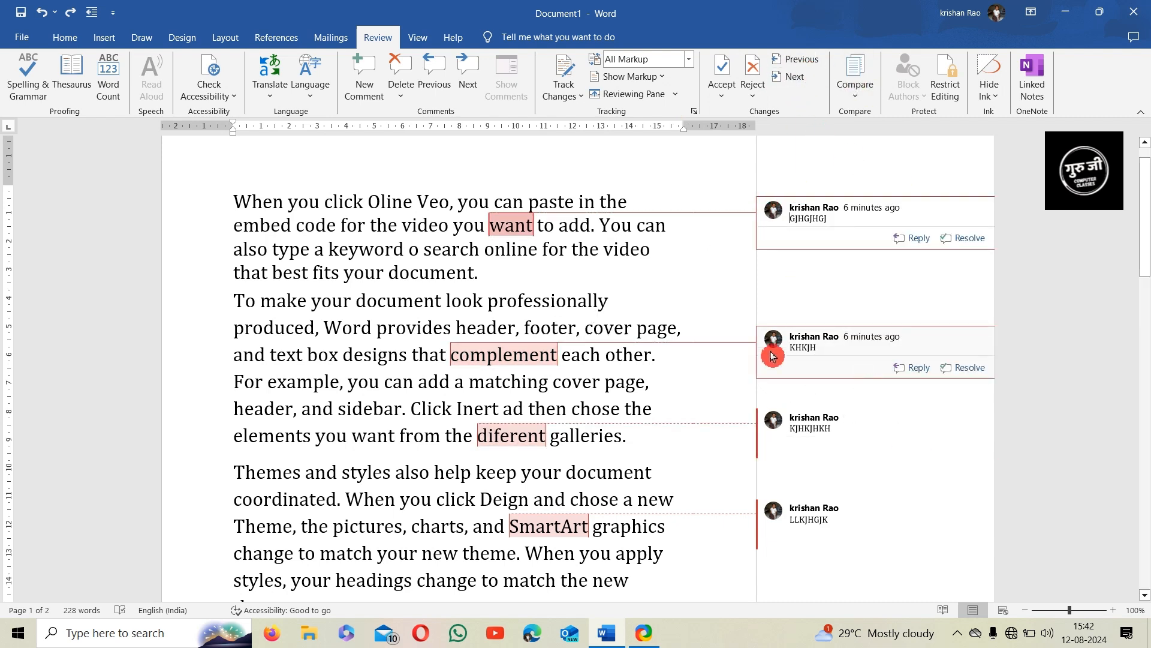
mouse_move(773, 337)
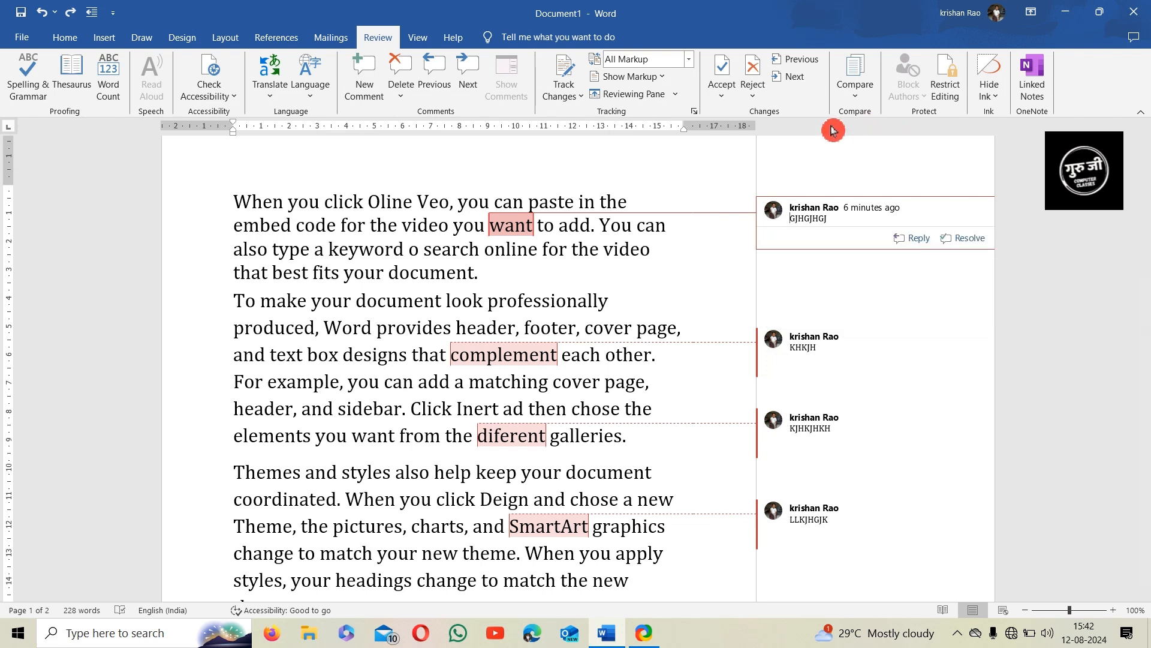
left_click(867, 97)
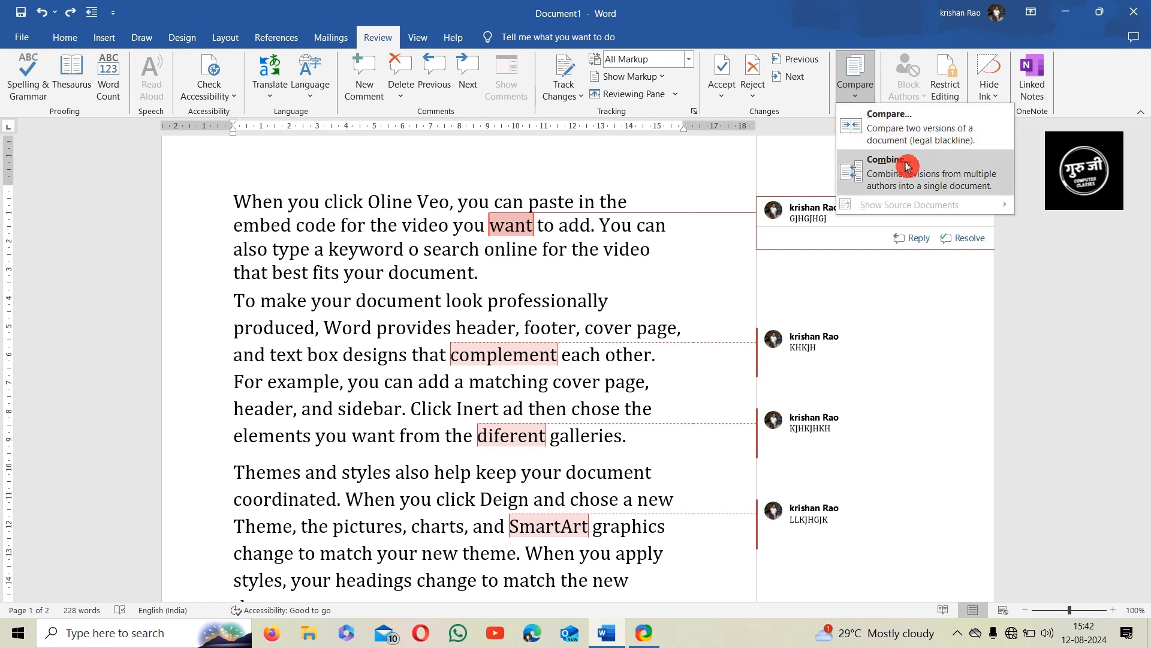
left_click(867, 105)
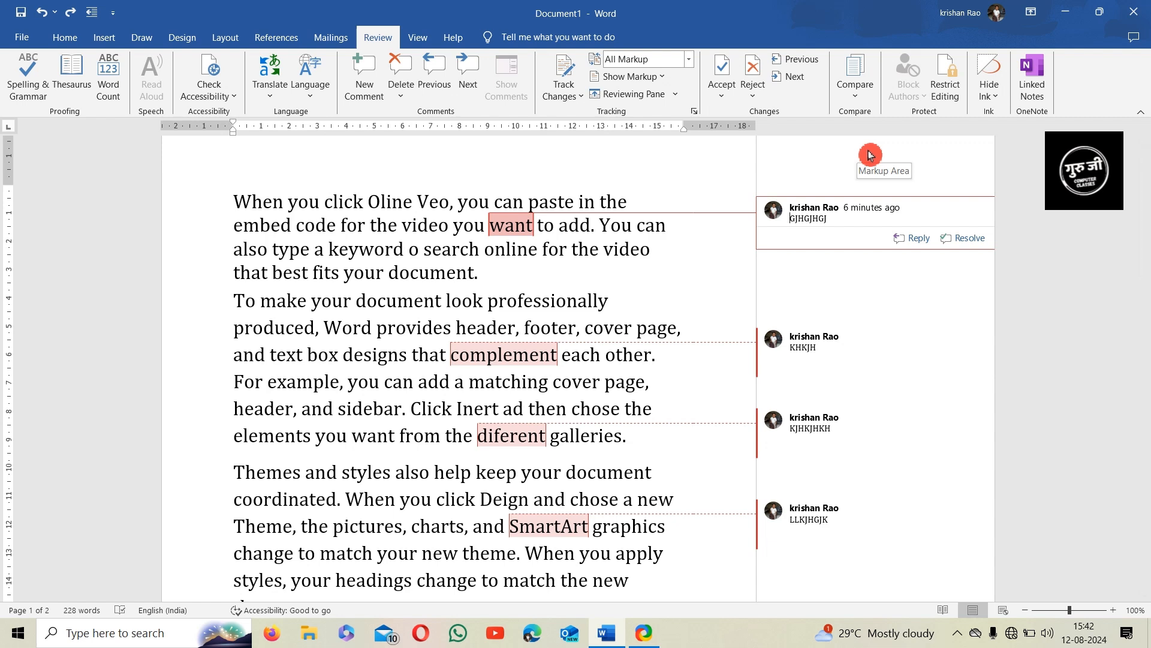
left_click(400, 273)
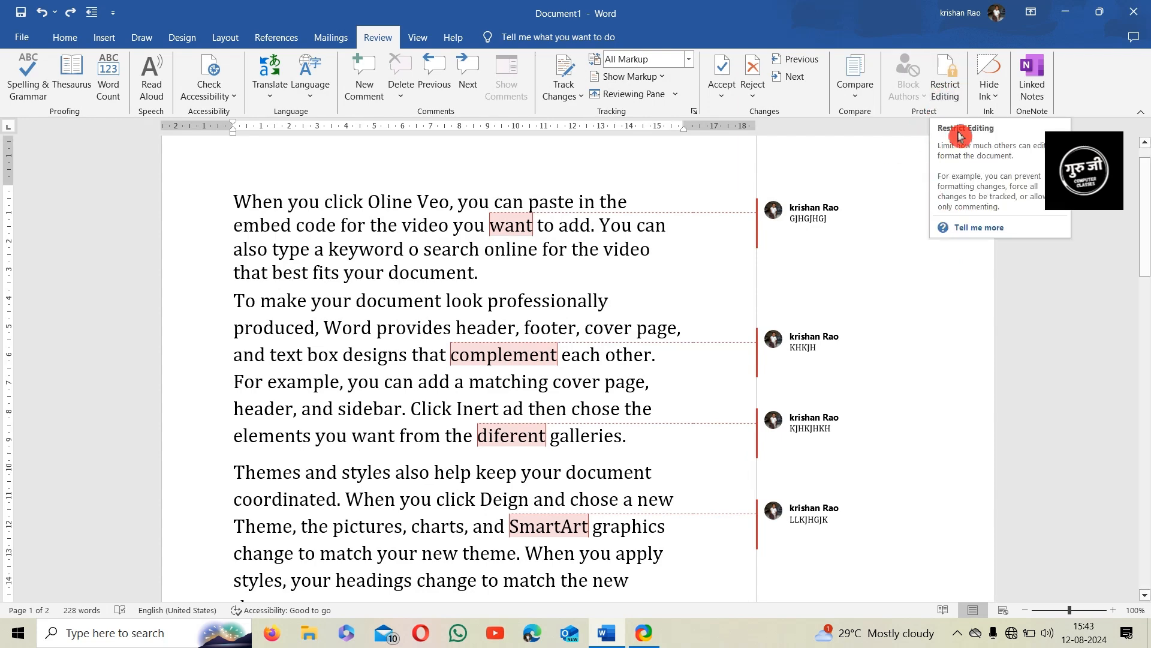
Limit formatting to selected styles and allow only No changes (Read only) editing
left_click(946, 96)
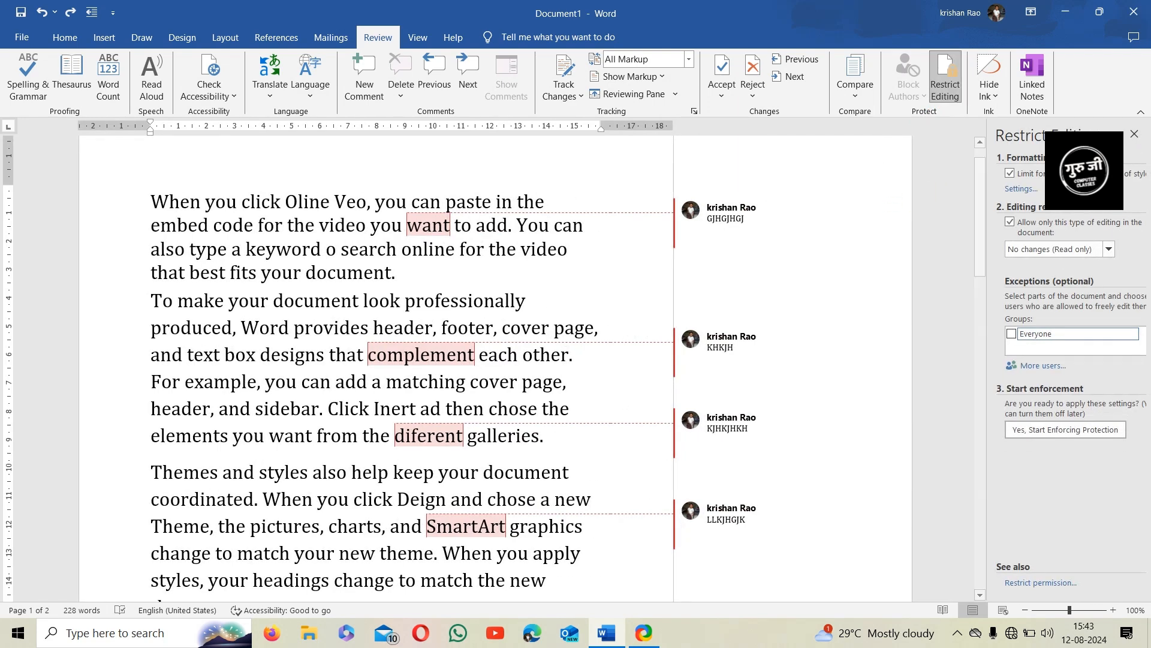
left_click(1011, 226)
left_click(1011, 175)
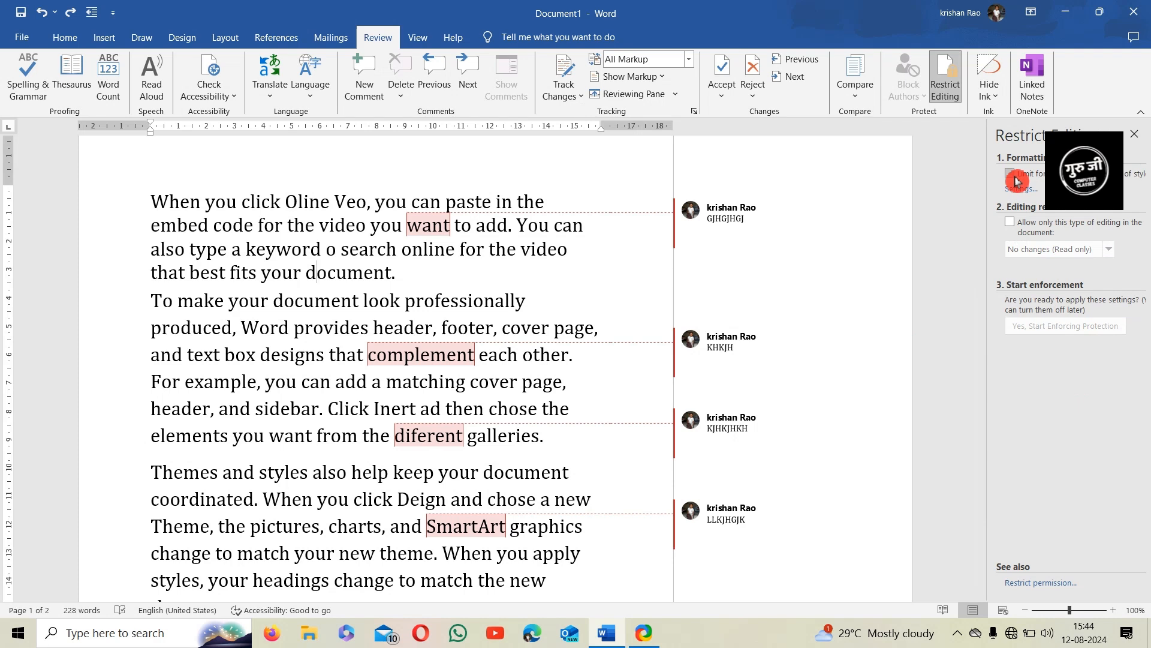
left_click(1013, 177)
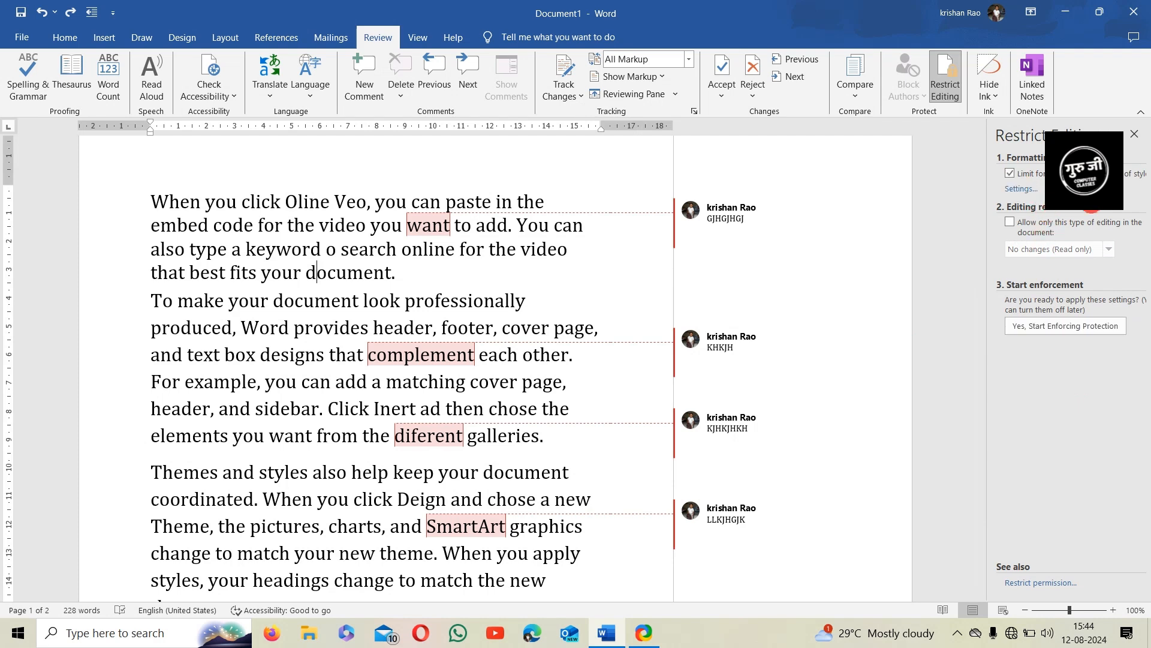
left_click(1012, 225)
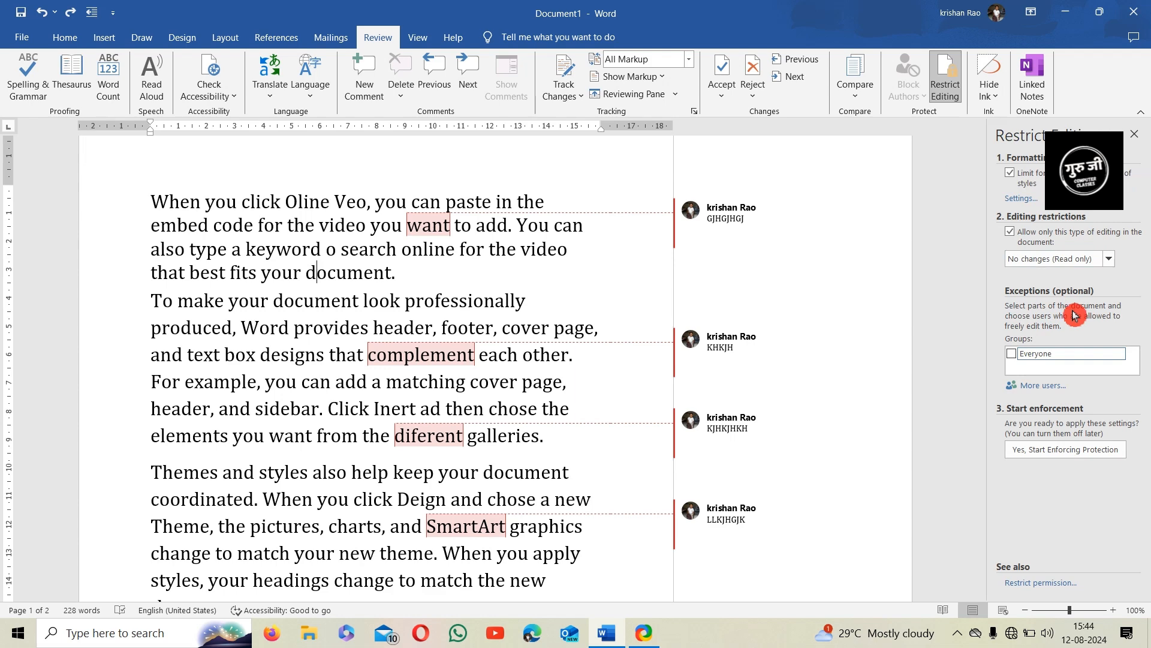
Grant Everyone an exception and start enforcing protection
left_click(1122, 359)
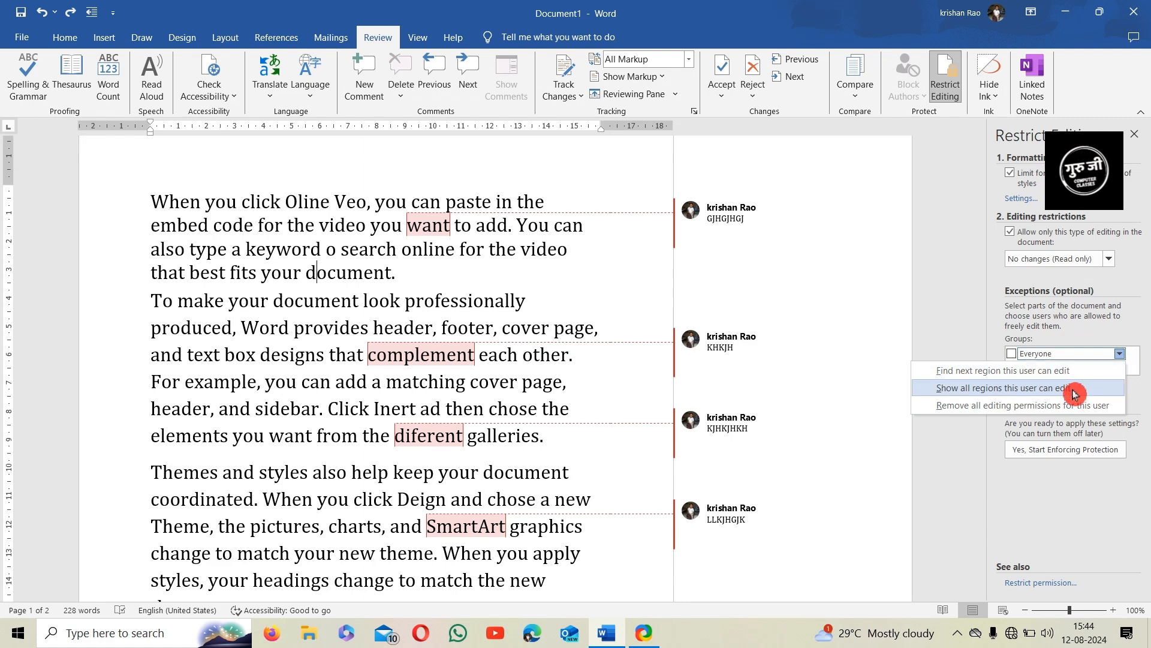
left_click(1126, 358)
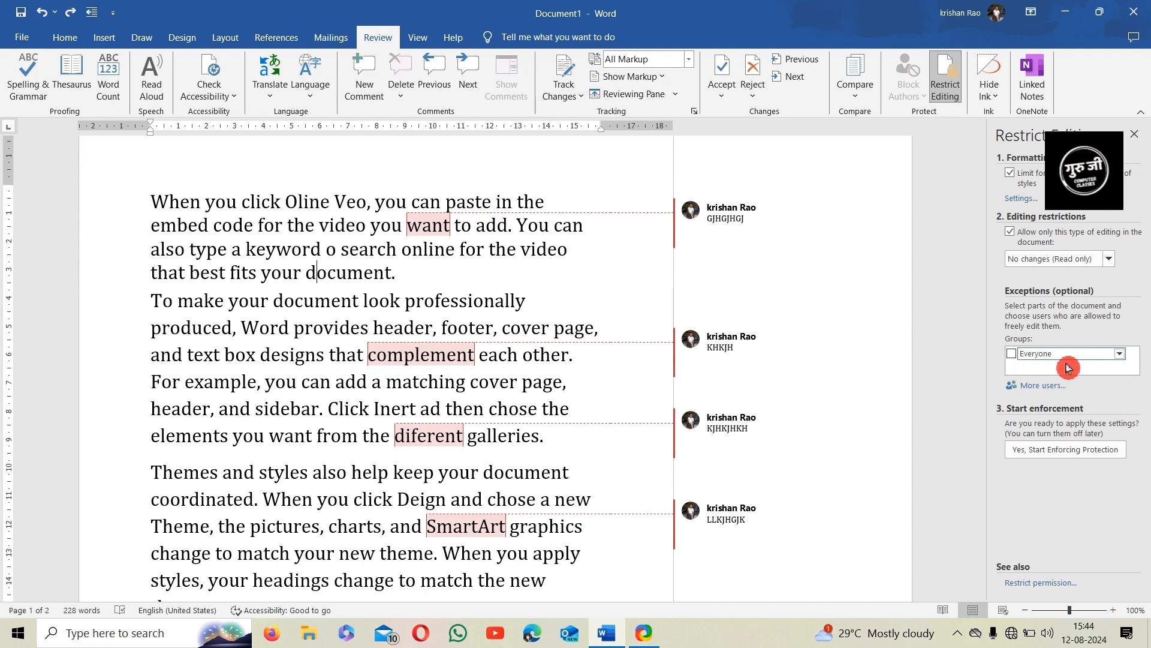
left_click(1013, 356)
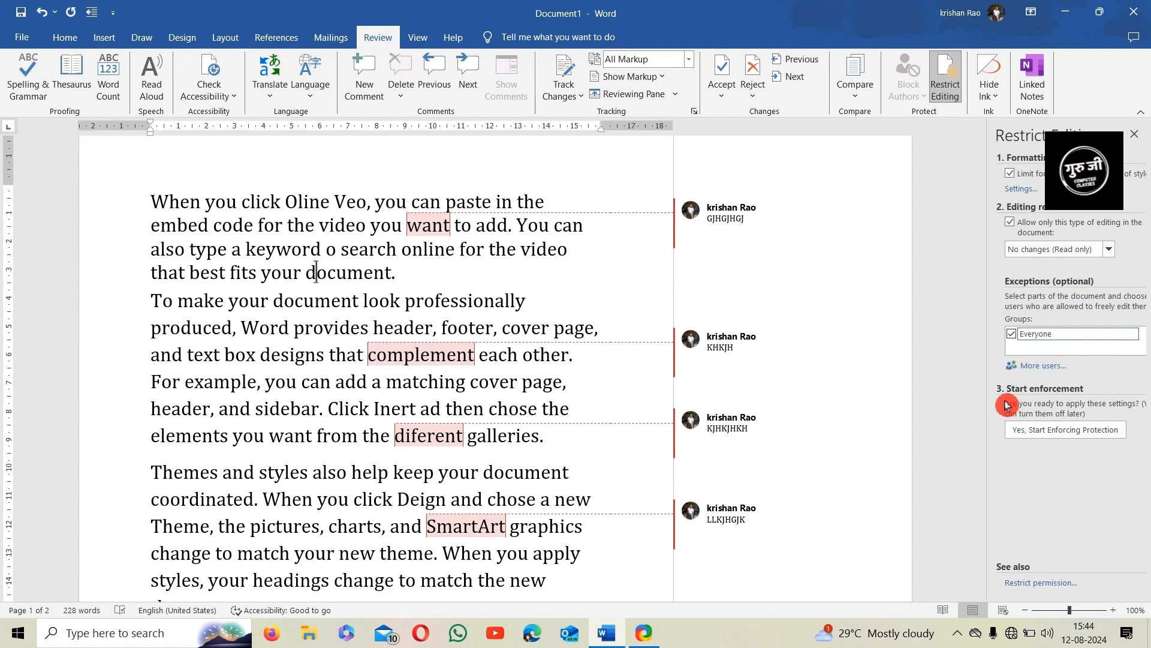
left_click(1072, 432)
Enter and confirm the protection password to enforce the read-only restriction
left_click(655, 300)
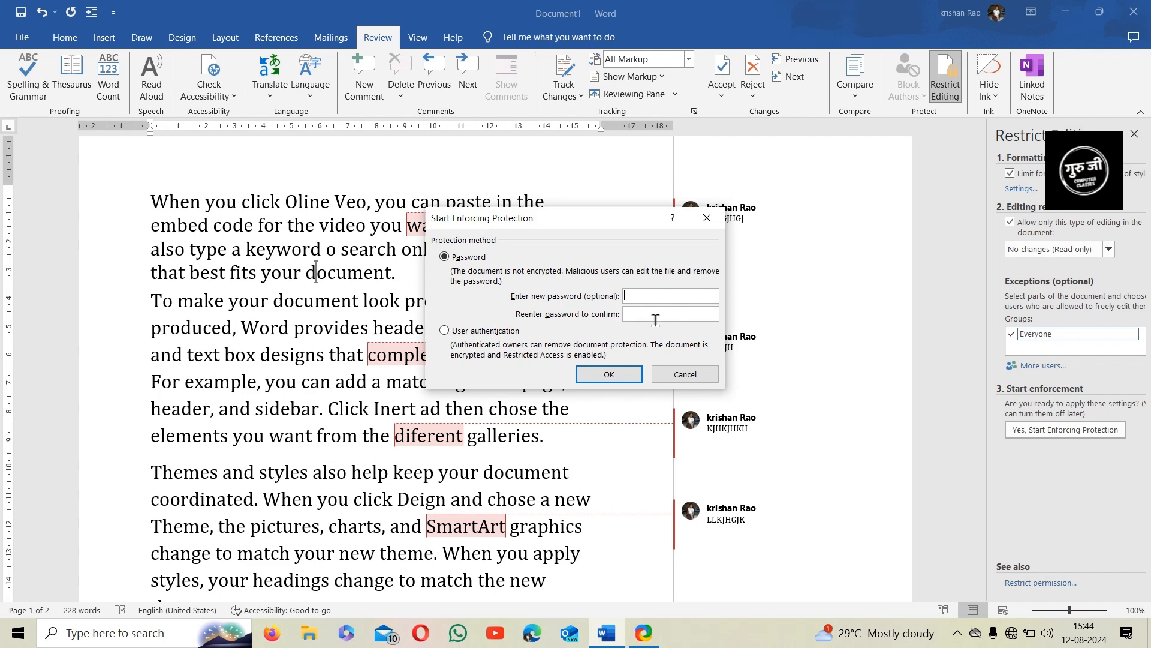
left_click(668, 313)
key("Return")
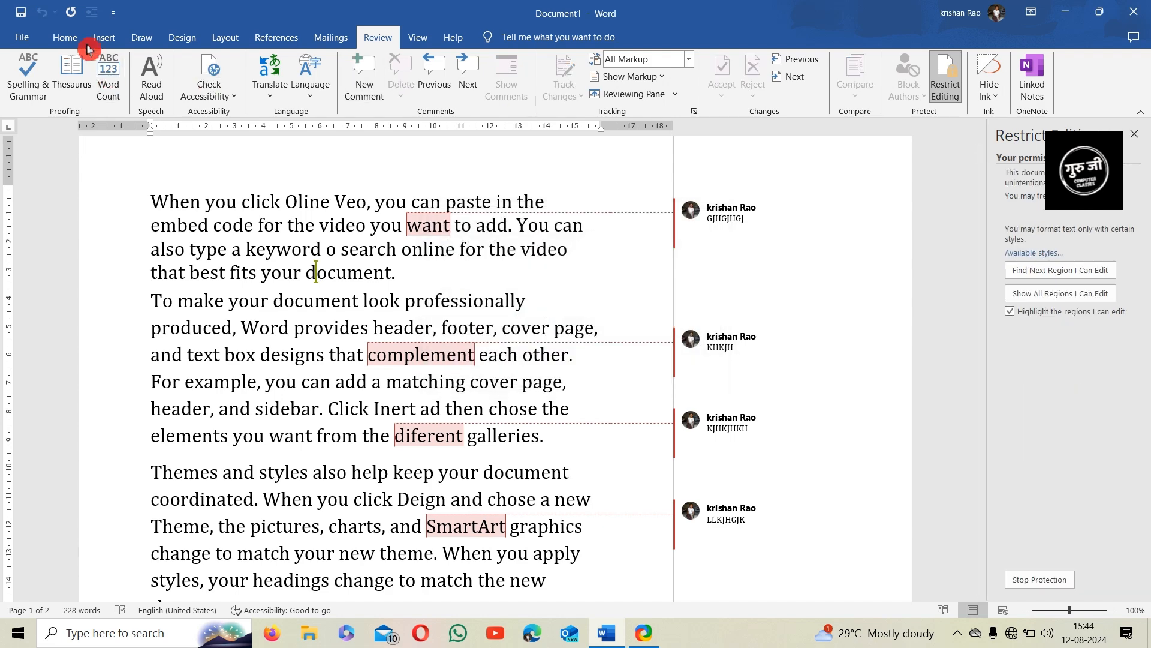
Check the Home, Insert and Draw tabs for greyed-out commands
left_click(84, 45)
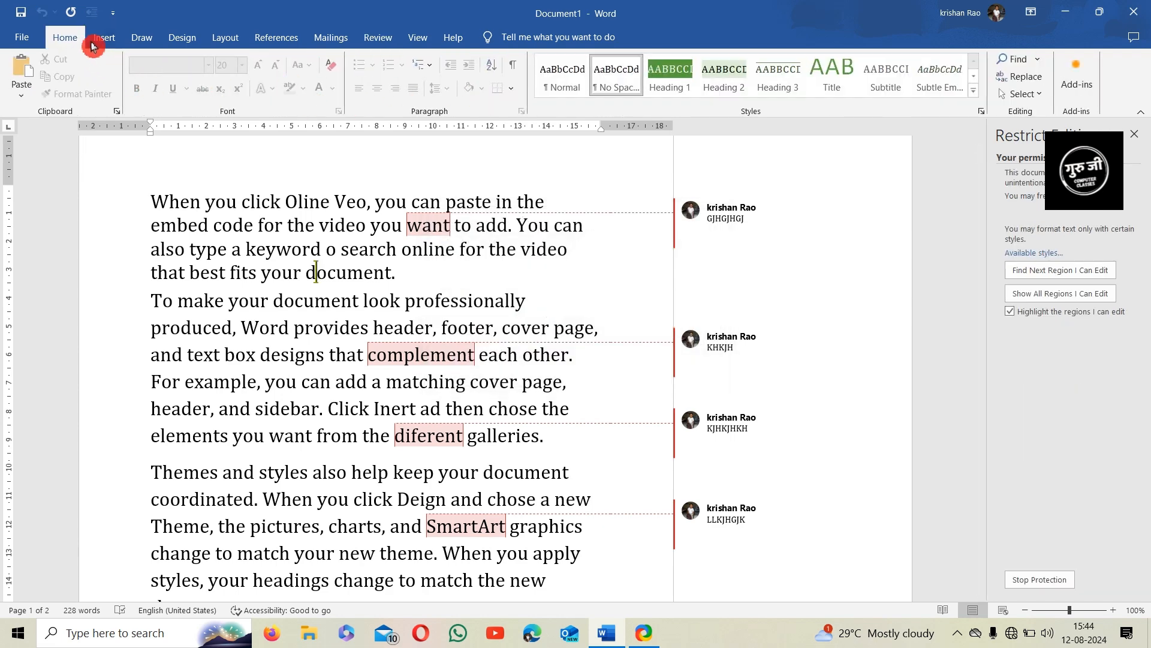
left_click(103, 40)
left_click(143, 39)
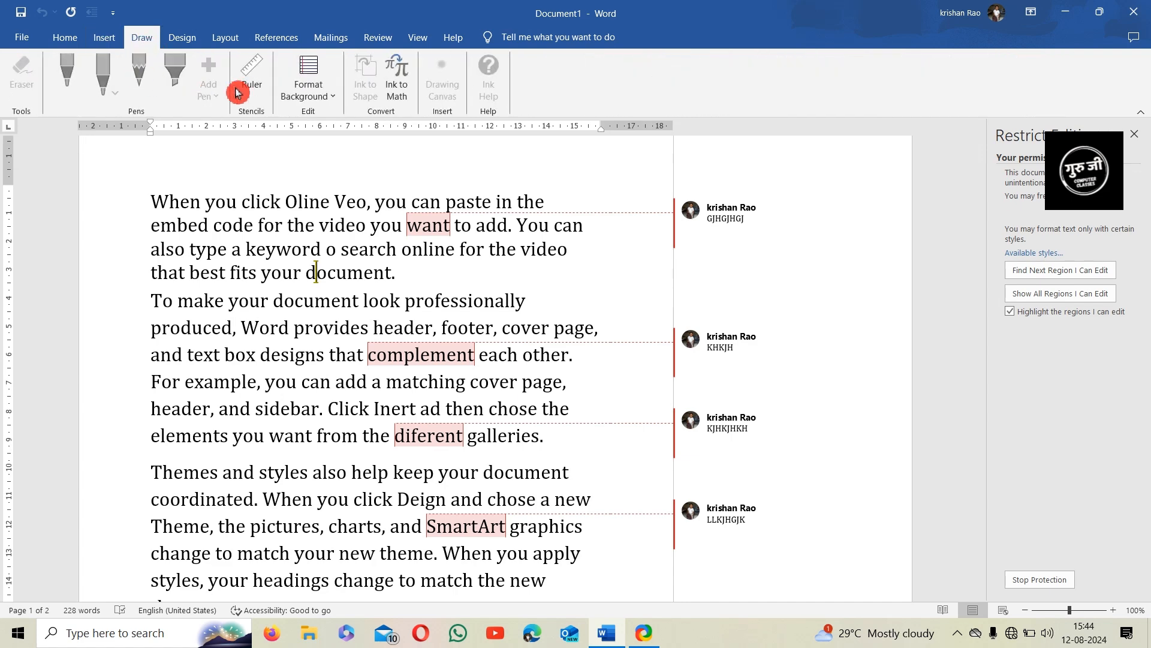
left_click(69, 42)
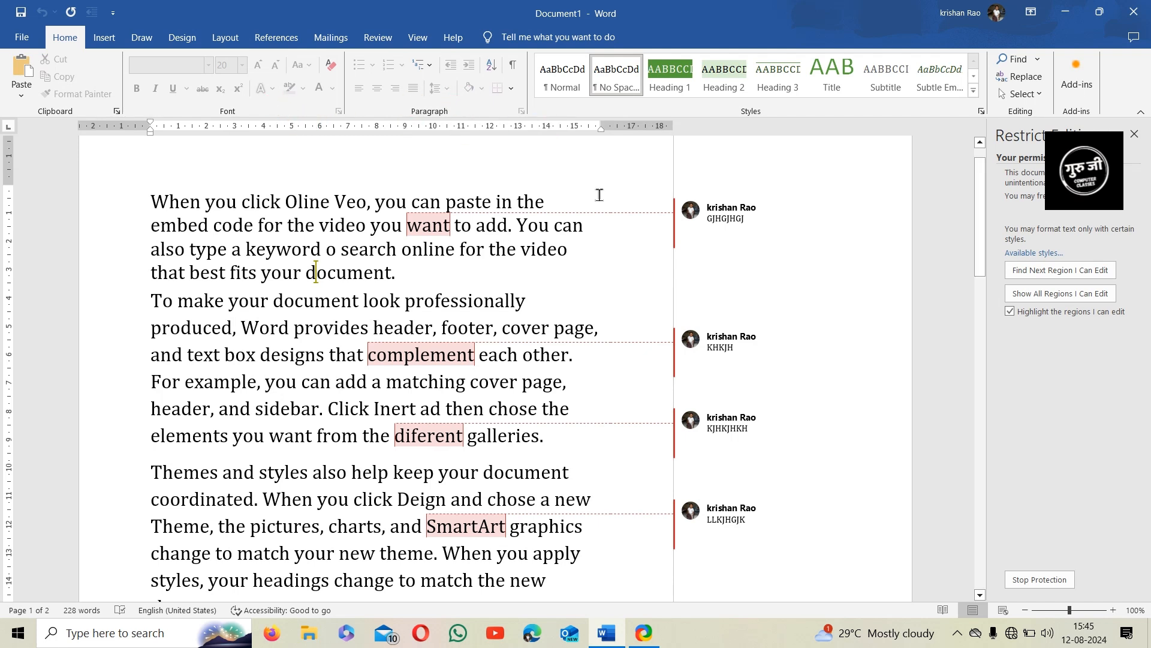
Stop protection with the document password and close the Restrict Editing pane
left_click(1041, 579)
type("123")
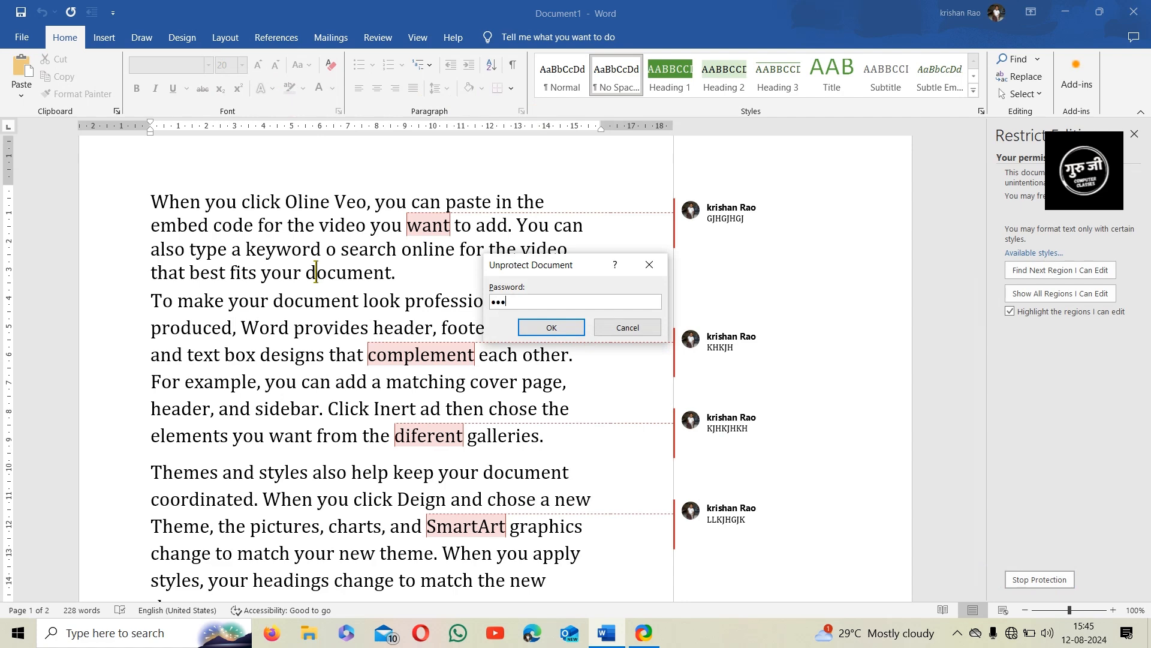
key("Return")
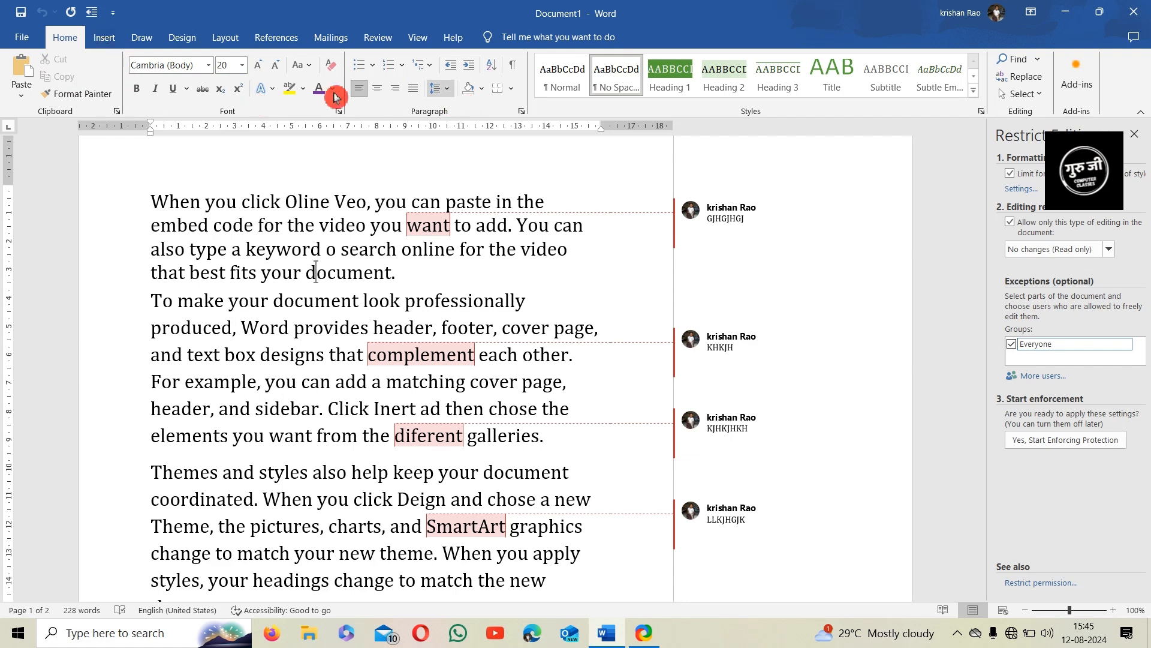
left_click(379, 39)
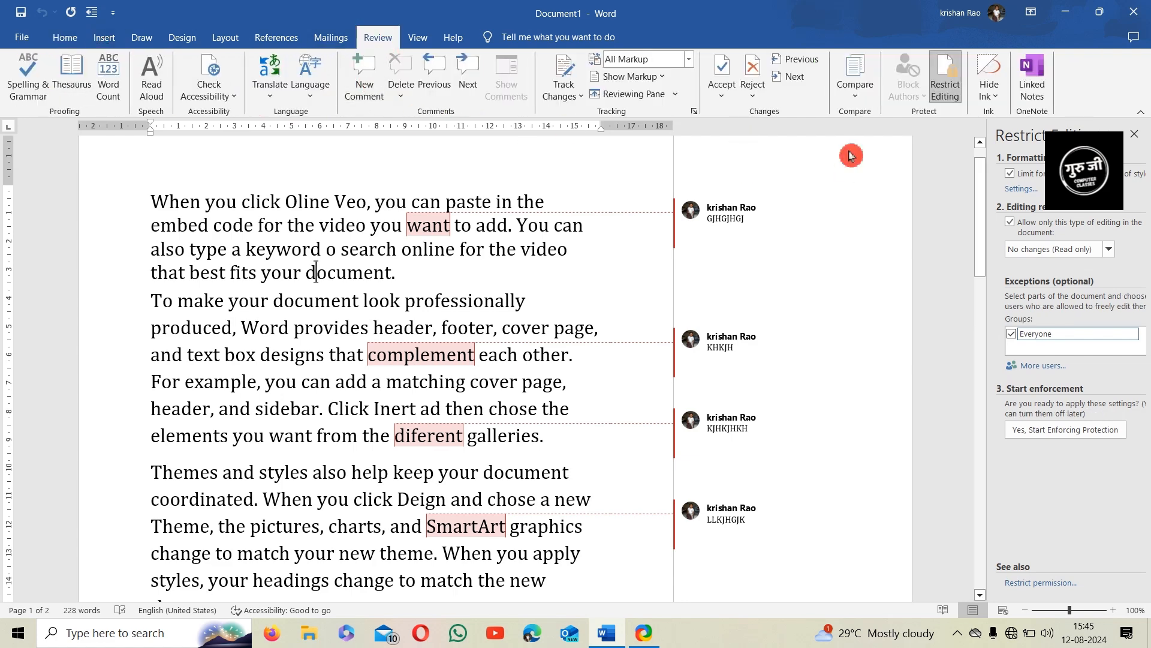
left_click(954, 98)
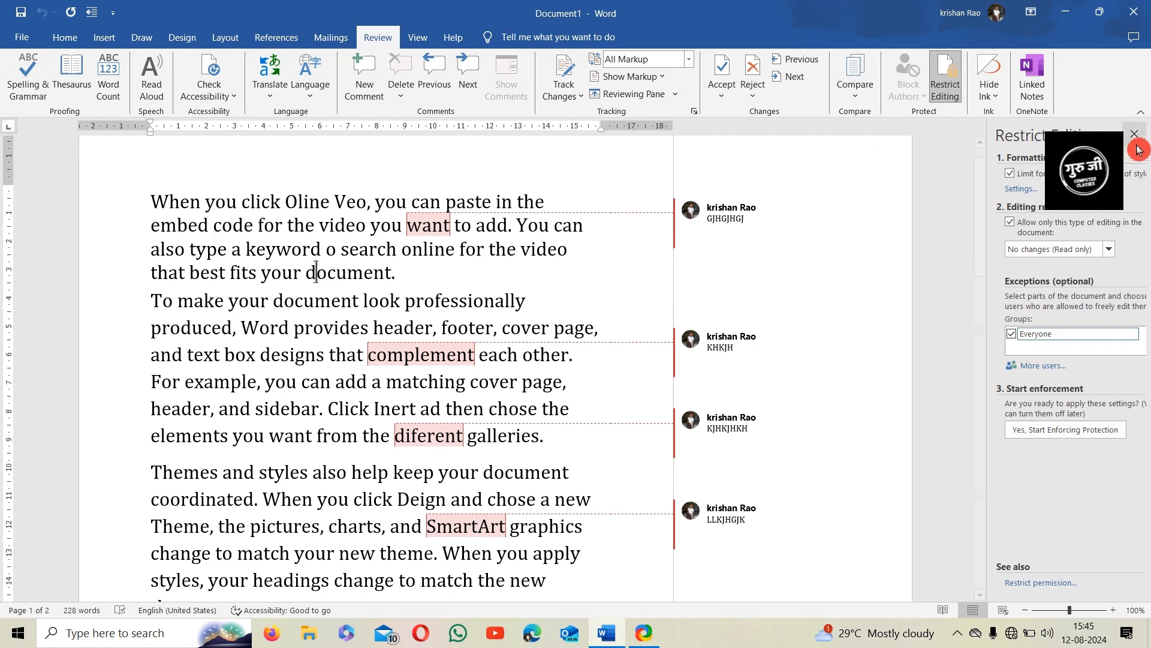
Select the black pen on the Draw tab and scribble over the first paragraphs
left_click(992, 99)
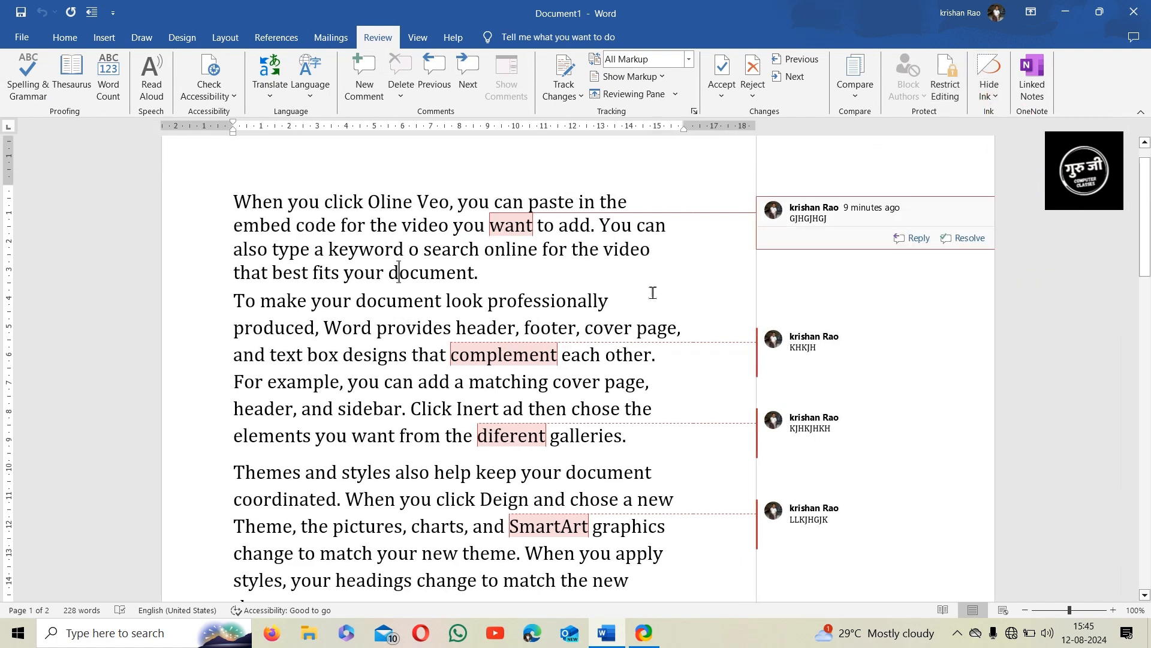
left_click(142, 37)
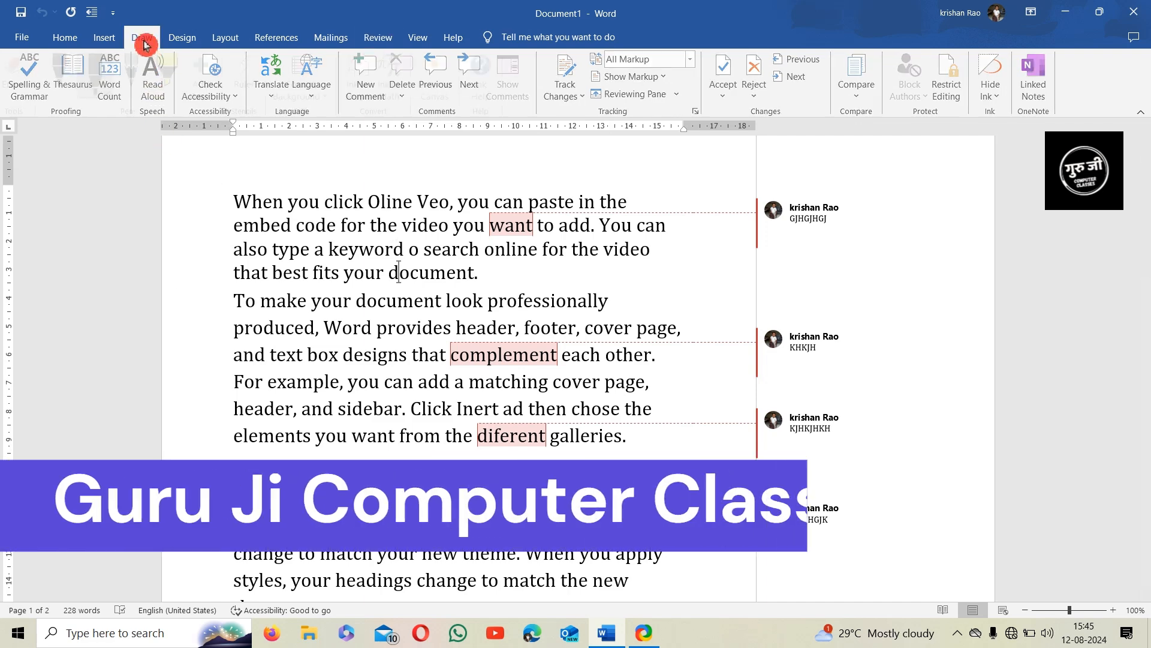
left_click(105, 89)
left_click(73, 85)
mouse_move(329, 244)
left_mouse_down()
mouse_move(379, 370)
mouse_move(387, 271)
mouse_move(329, 250)
mouse_move(378, 351)
mouse_move(360, 336)
mouse_move(512, 327)
left_mouse_up()
Draw two grey pencil strokes down through the lower text
left_click(139, 73)
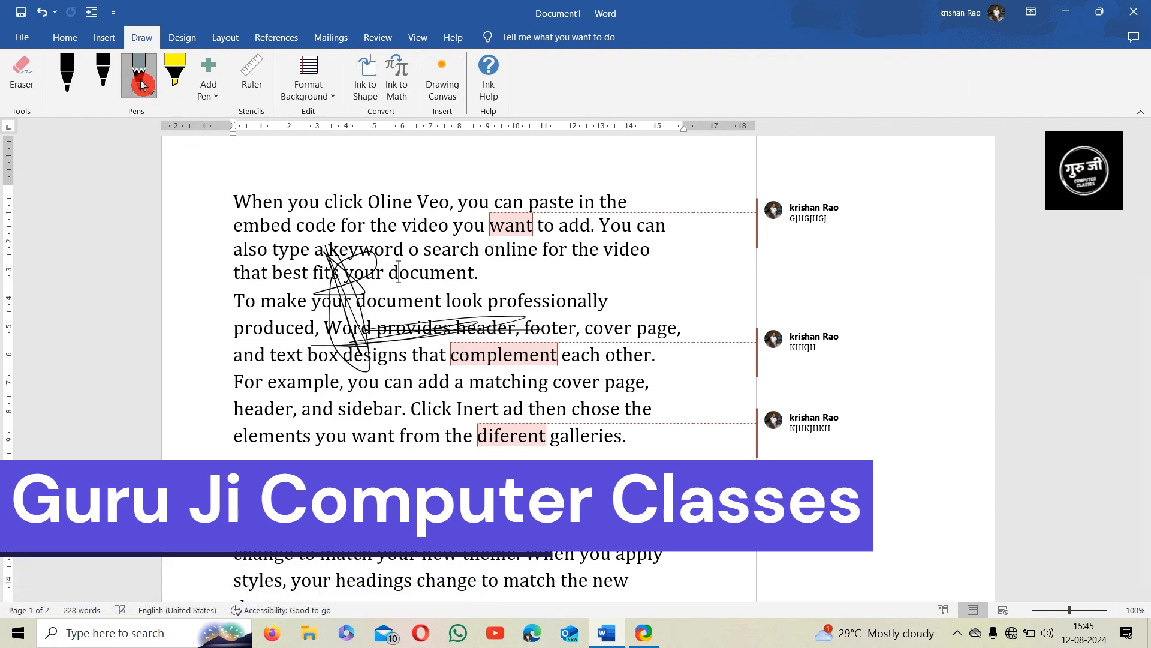
left_click_drag(397, 379, 413, 489)
left_click_drag(372, 362, 401, 442)
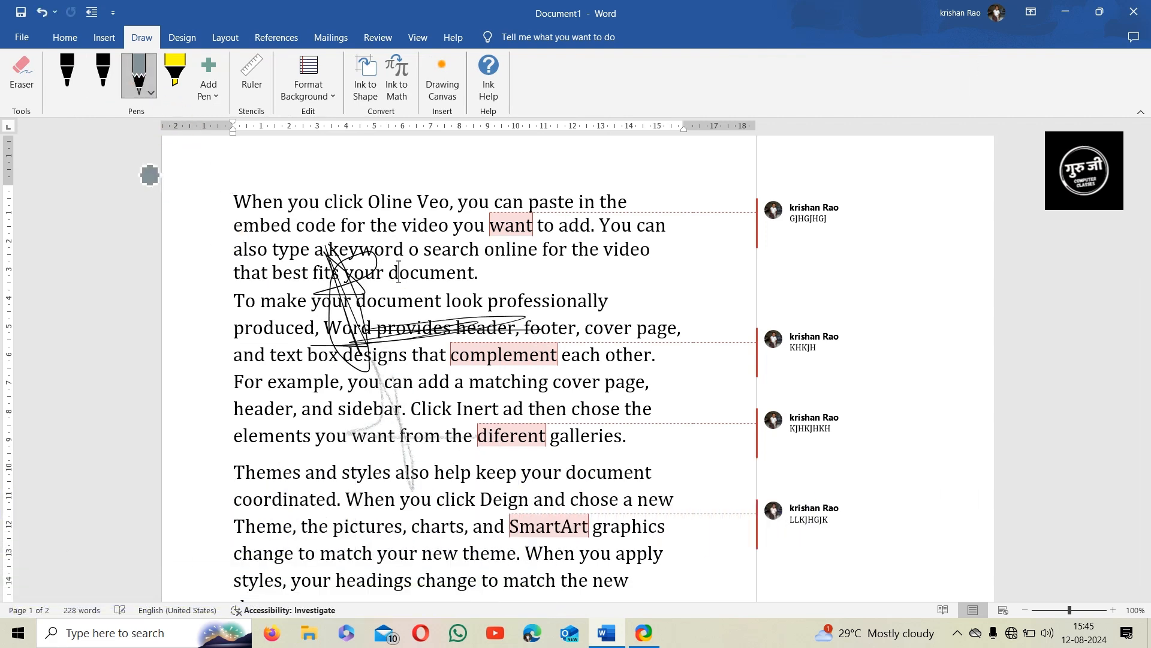
With the black pen, draw a line through the third paragraph and two arrows, one through 'for the video'
left_click(103, 75)
mouse_move(317, 438)
left_mouse_down()
mouse_move(321, 386)
mouse_move(331, 466)
mouse_move(311, 467)
mouse_move(391, 555)
mouse_move(480, 496)
mouse_move(500, 449)
left_mouse_up()
mouse_move(517, 489)
left_mouse_down()
mouse_move(556, 424)
mouse_move(738, 403)
mouse_move(712, 430)
left_mouse_up()
mouse_move(544, 247)
left_mouse_down()
mouse_move(672, 253)
mouse_move(681, 262)
mouse_move(664, 274)
left_mouse_up()
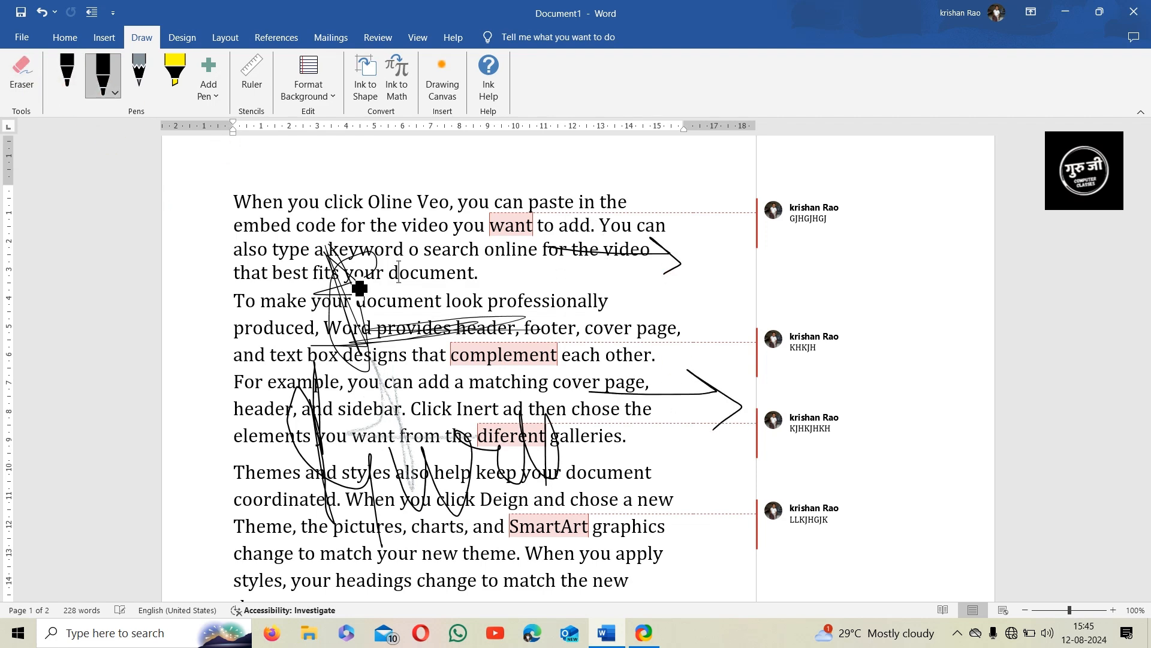
On the Review tab, hide and reshow the ink, then choose Delete All Ink in Document
left_click(378, 37)
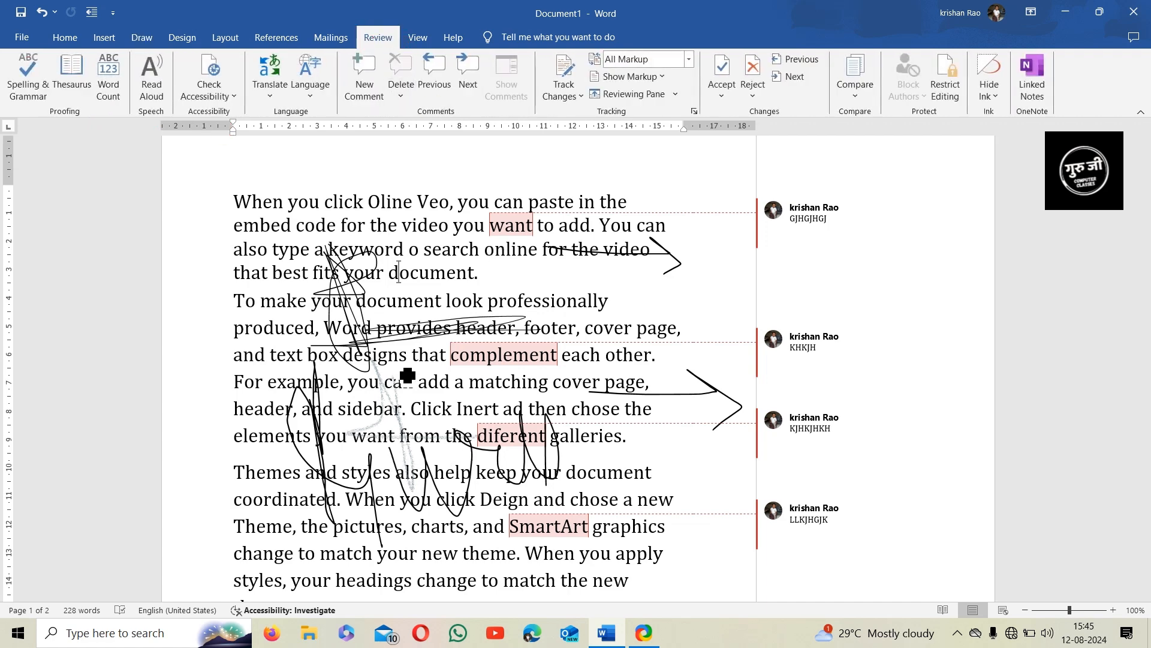
left_click(989, 75)
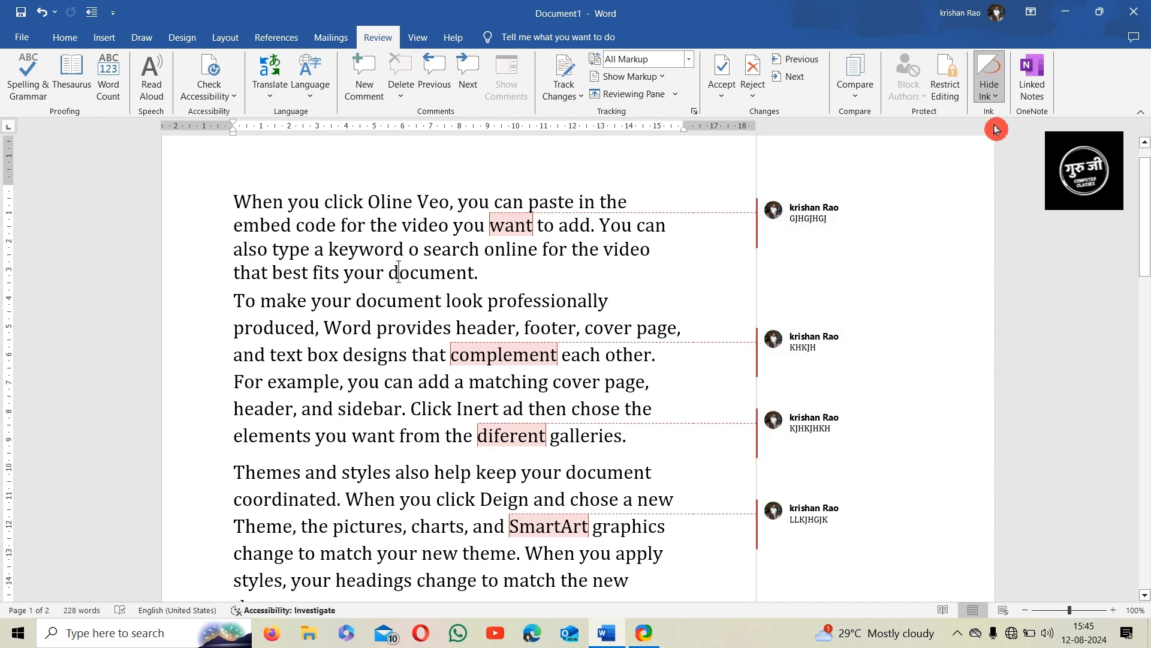
left_click(995, 76)
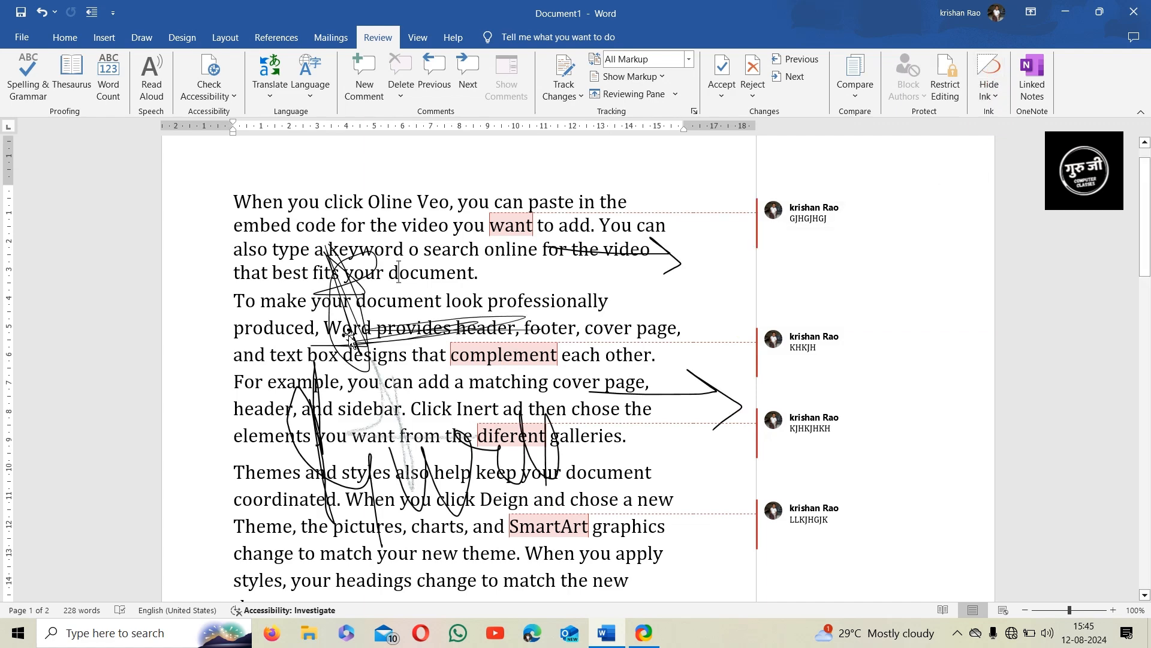
left_click(992, 92)
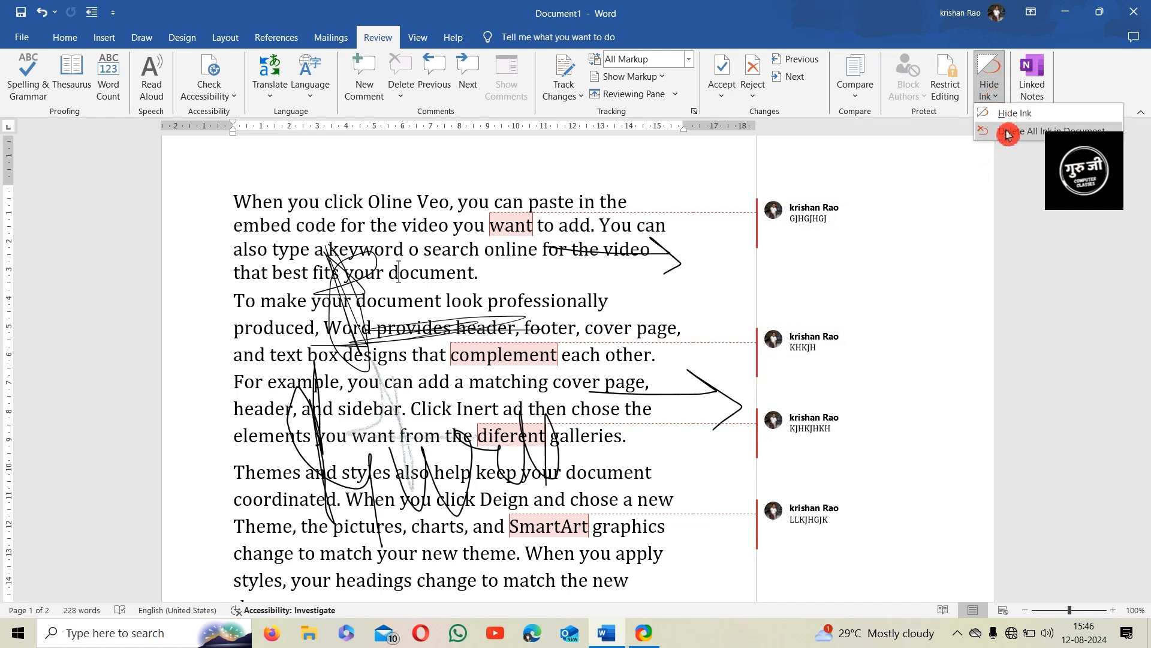
left_click(1008, 132)
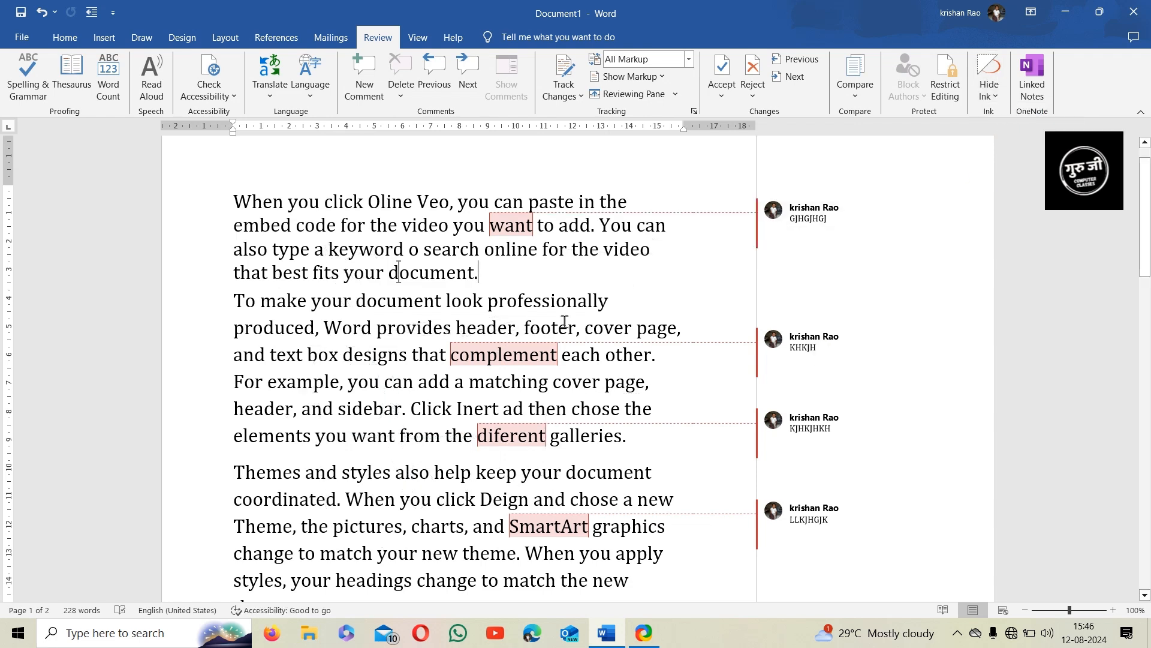
scroll(453, 337, "down", 2)
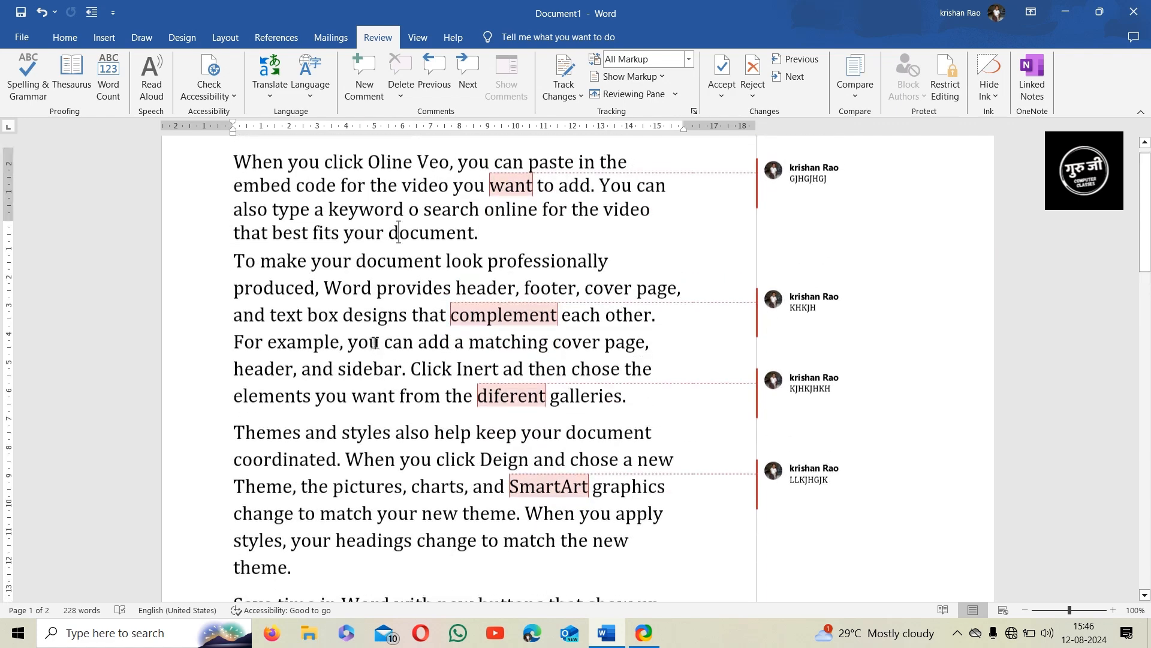
scroll(384, 336, "up", 4)
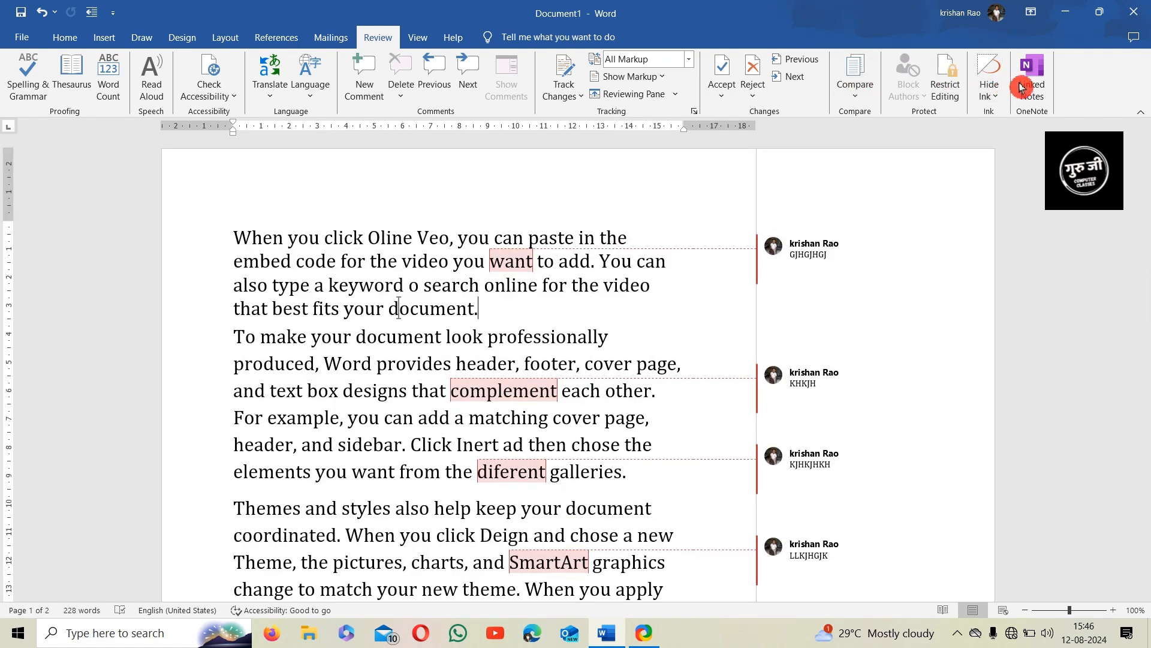
left_click(1035, 98)
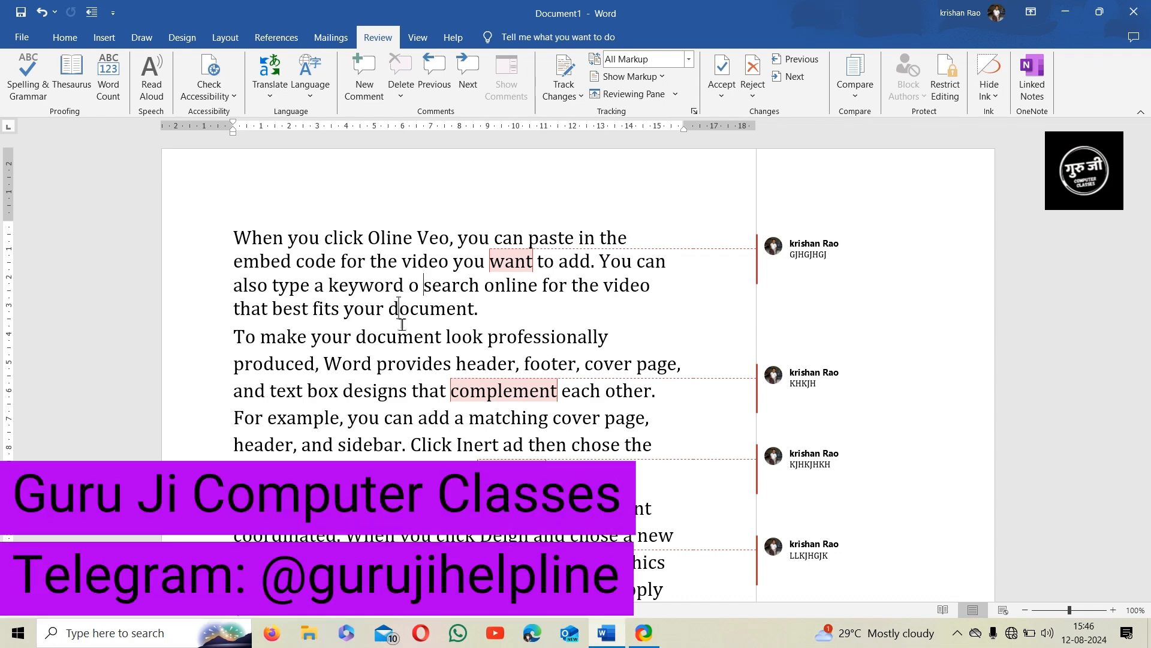
left_click(423, 286)
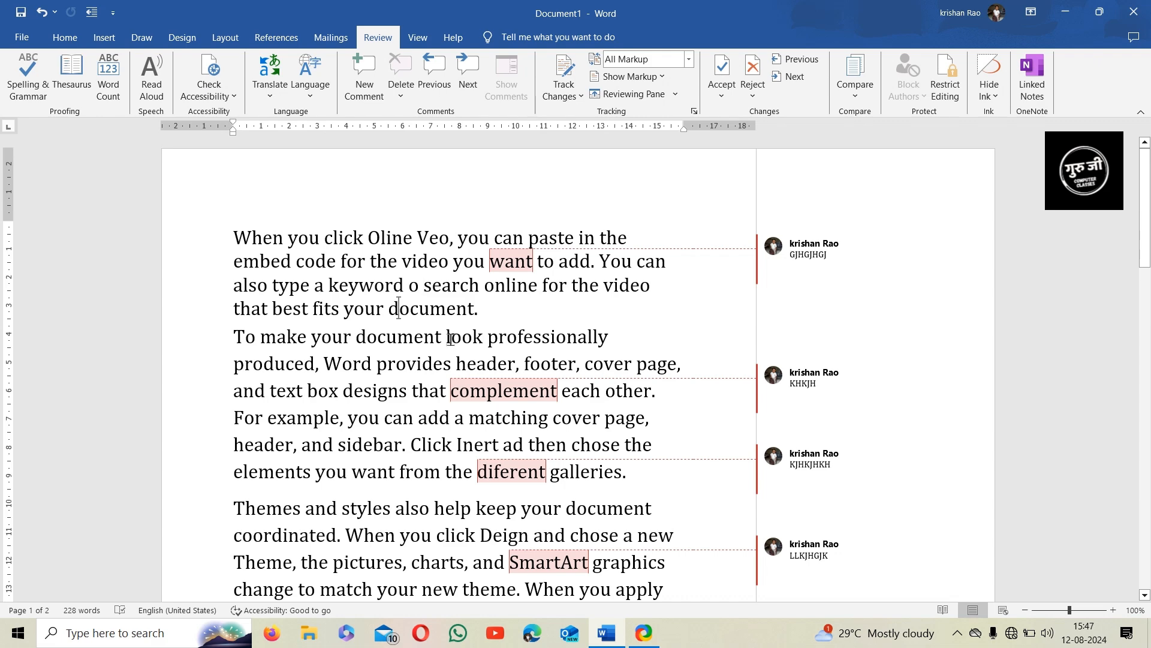
scroll(501, 346, "down", 3)
scroll(501, 346, "up", 3)
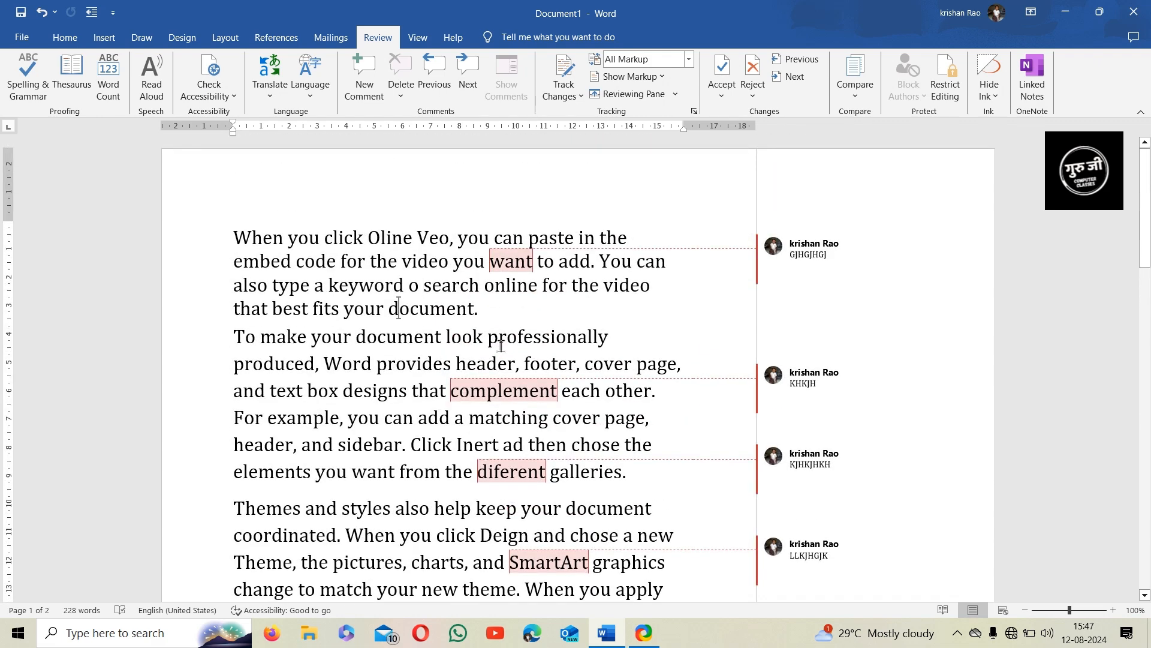